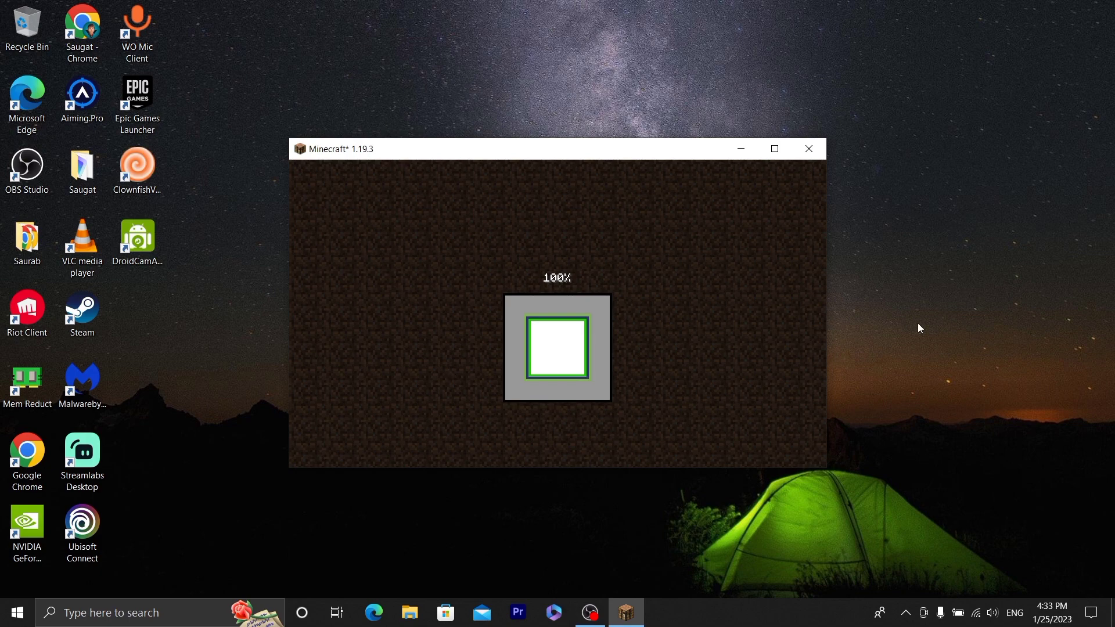
right_click(908, 361)
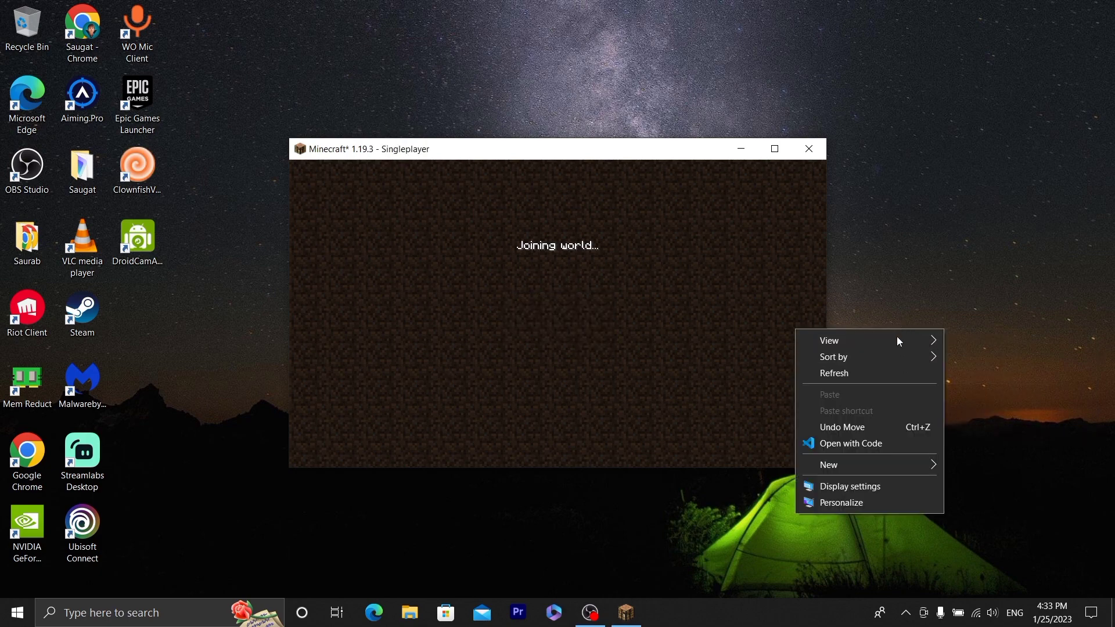
left_click(884, 377)
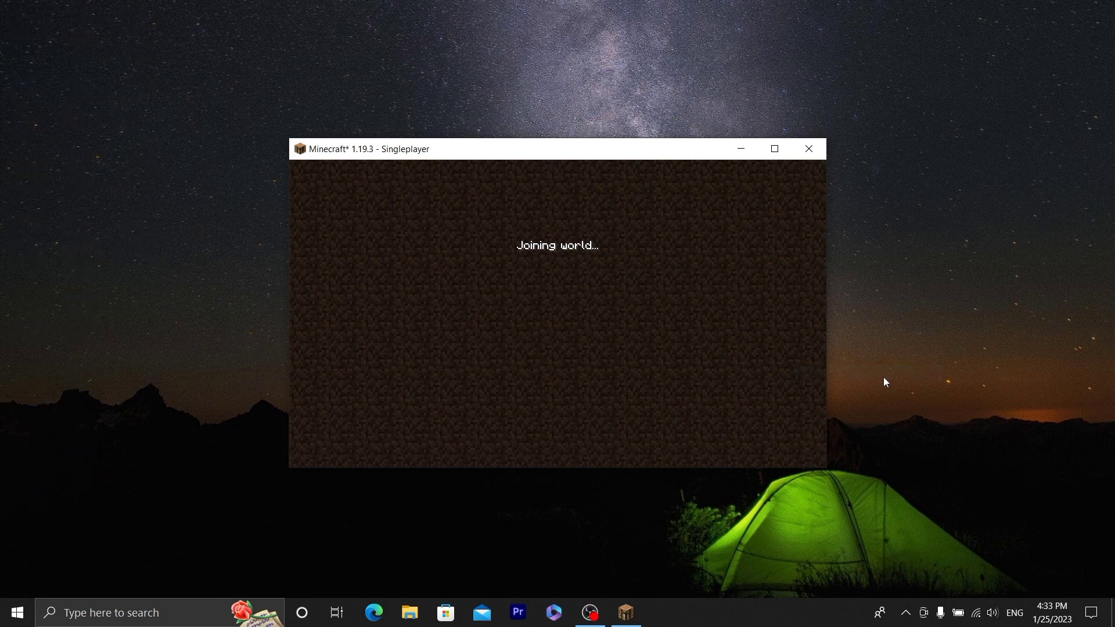
right_click(906, 321)
left_click(841, 367)
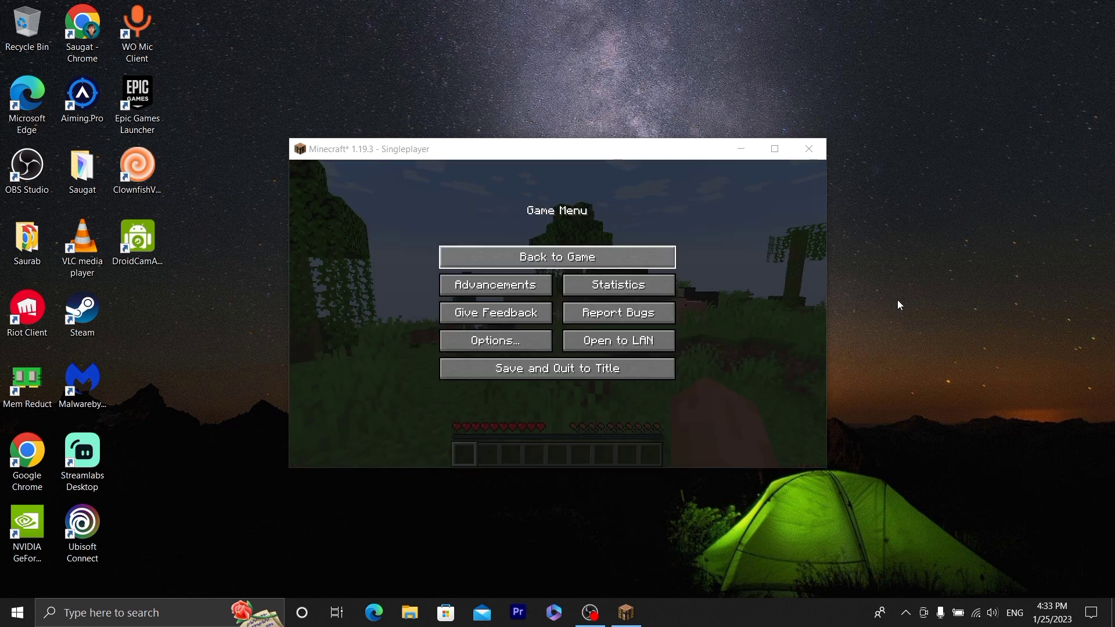
Resume the singleplayer world, show the debug overlay and walk forward to check the frame rate
left_click(562, 259)
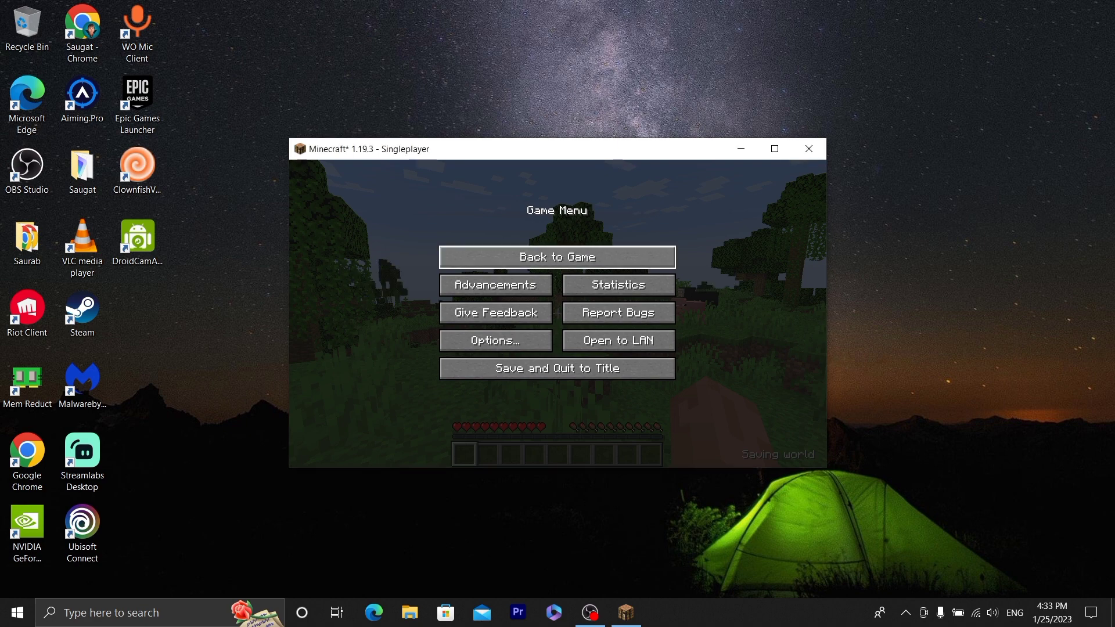
key("Escape")
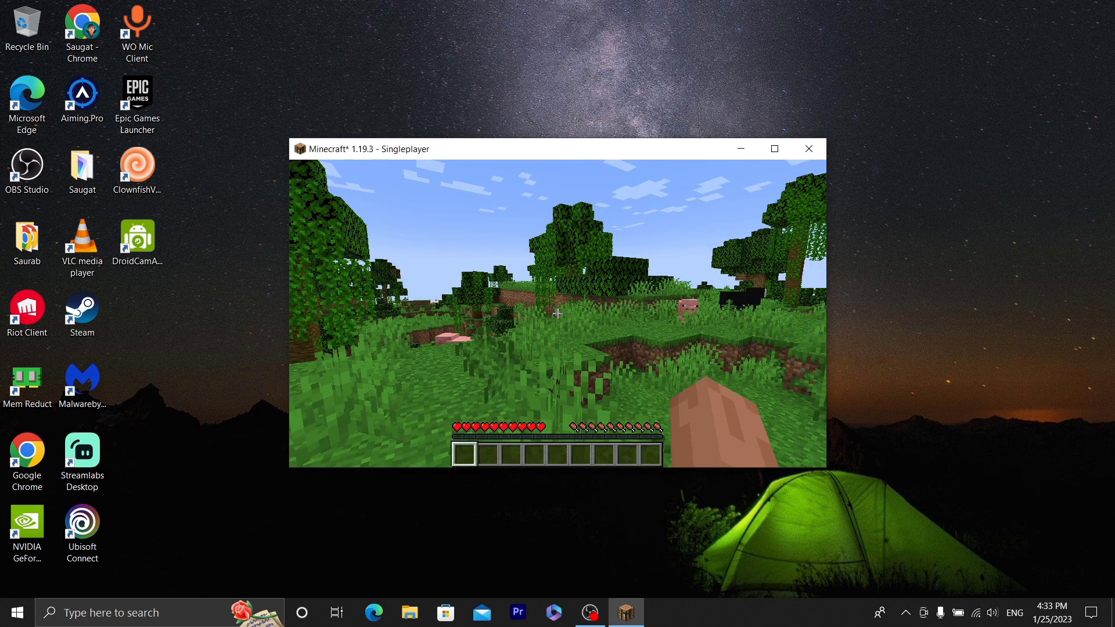
mouse_move(558, 313)
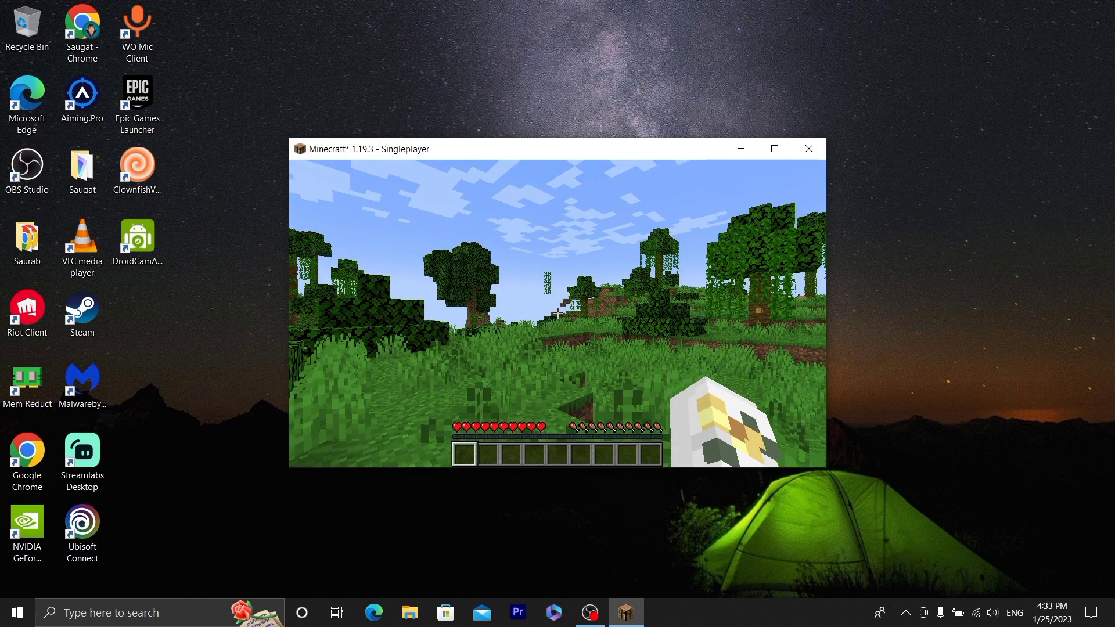
key("F3")
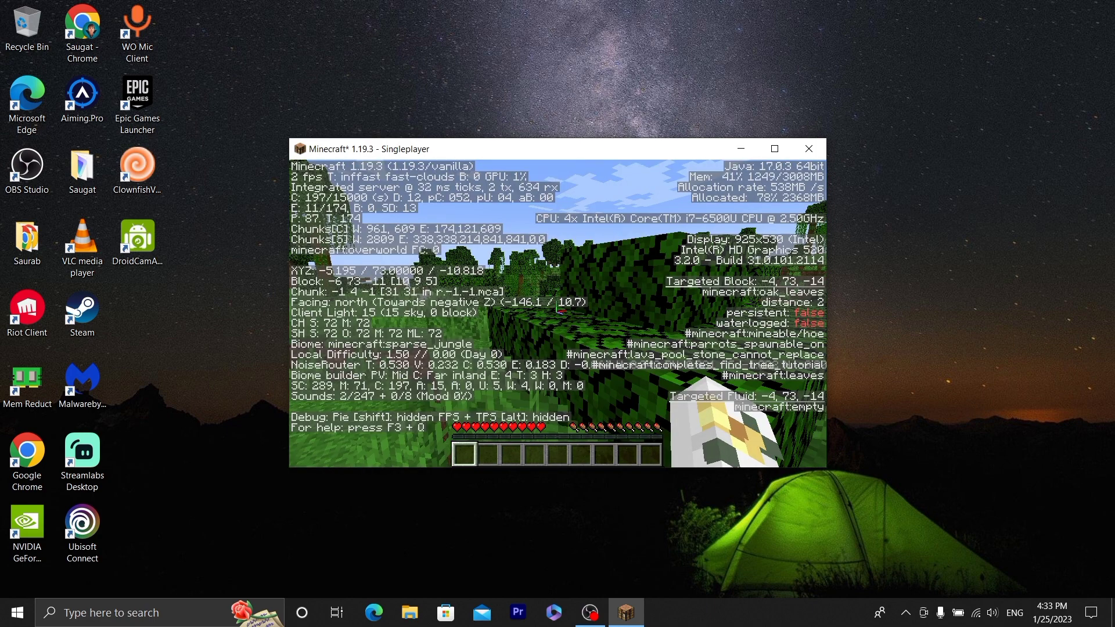
key("w")
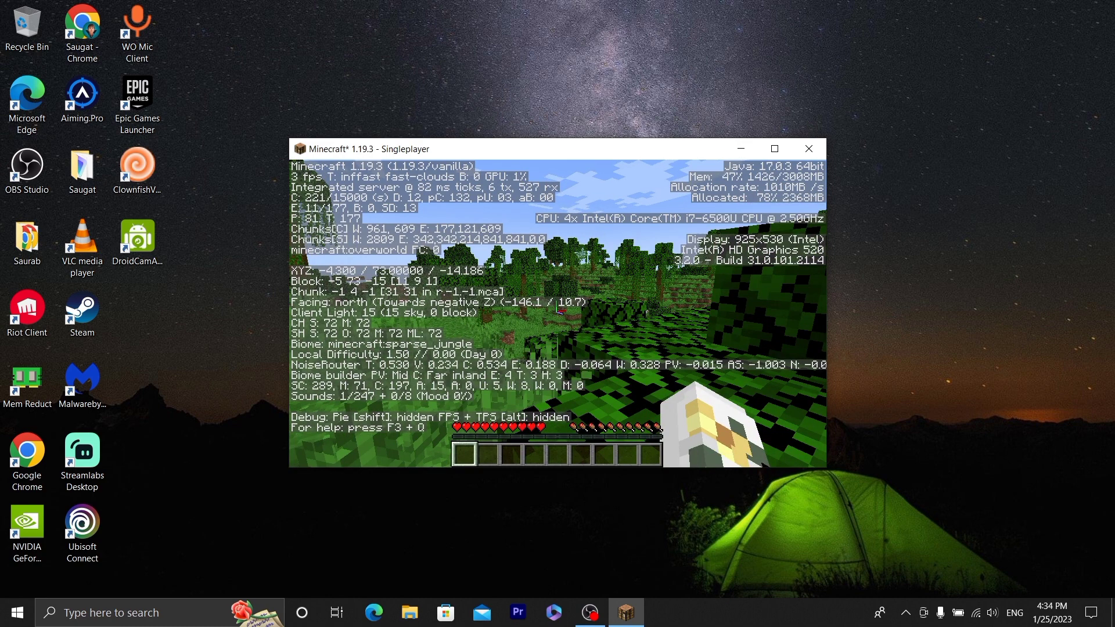
Review all of the game's video settings without changing them, and return to the world
key("Escape")
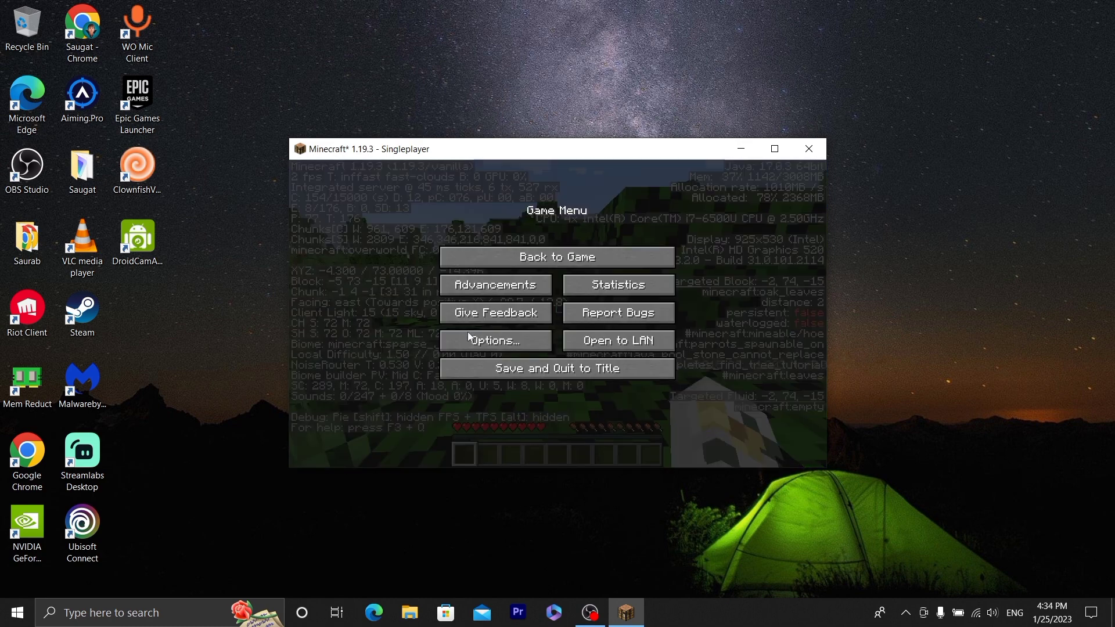
left_click(472, 348)
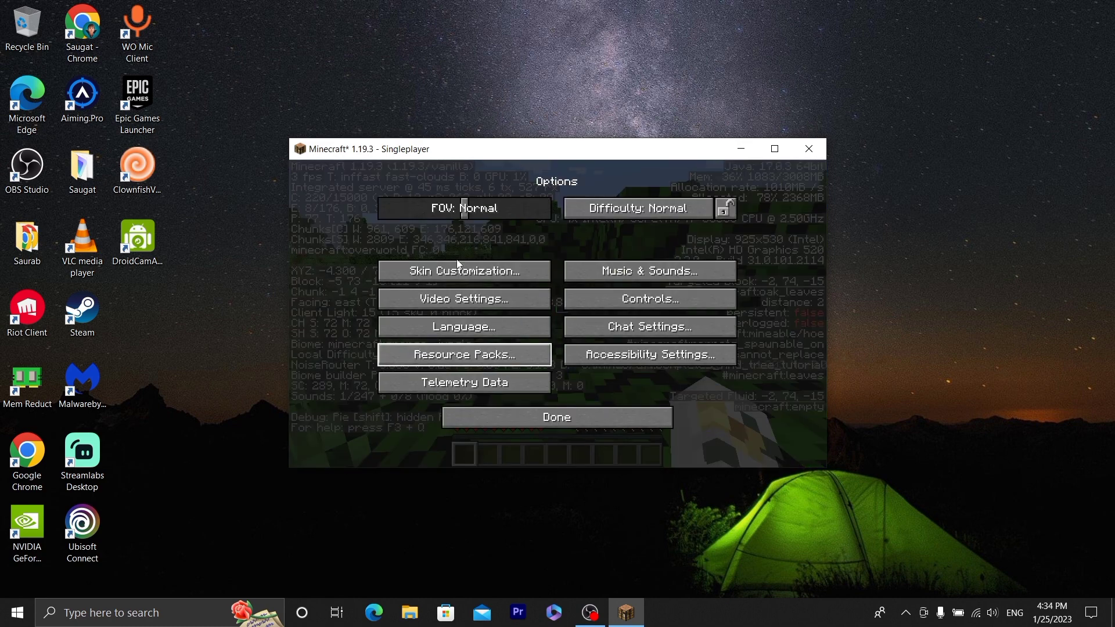
left_click(466, 303)
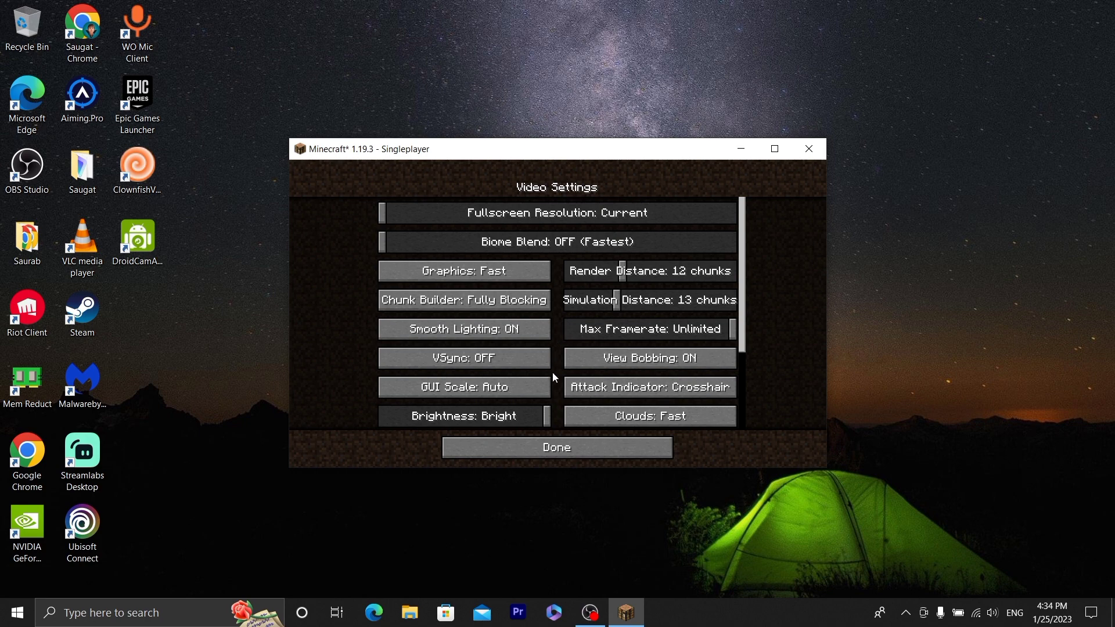
scroll(554, 373, "down", 8)
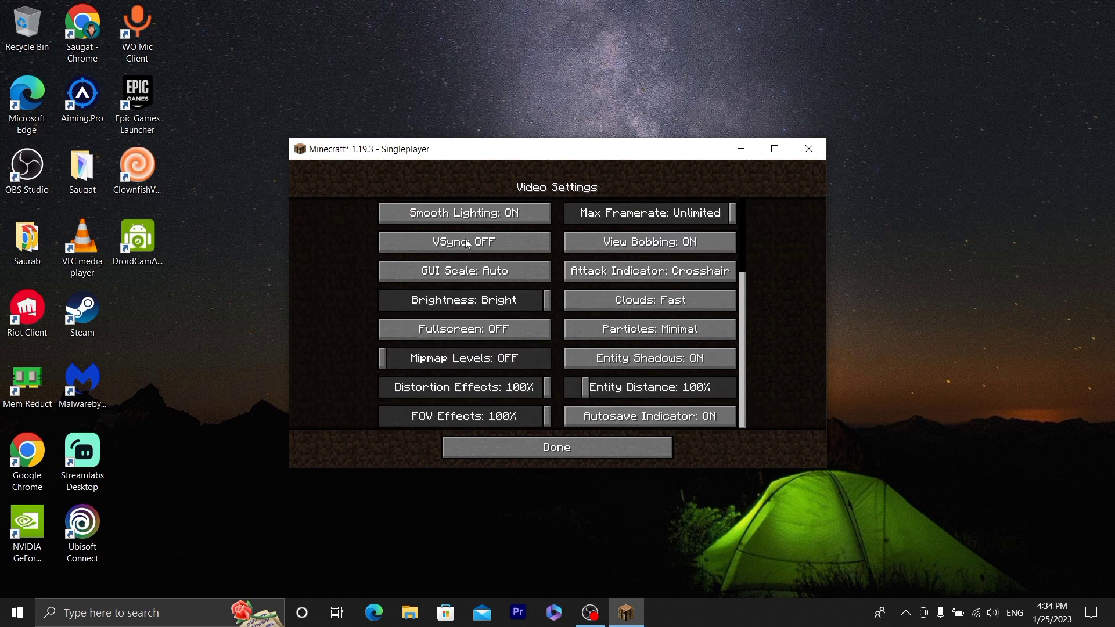
left_click(558, 447)
left_click(552, 423)
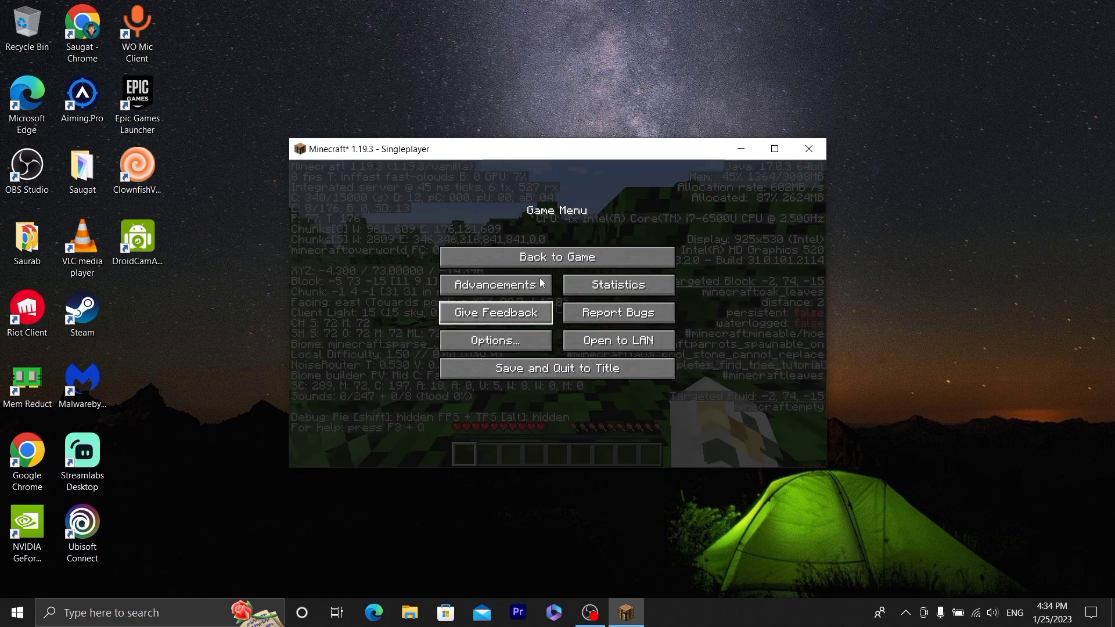
left_click(537, 263)
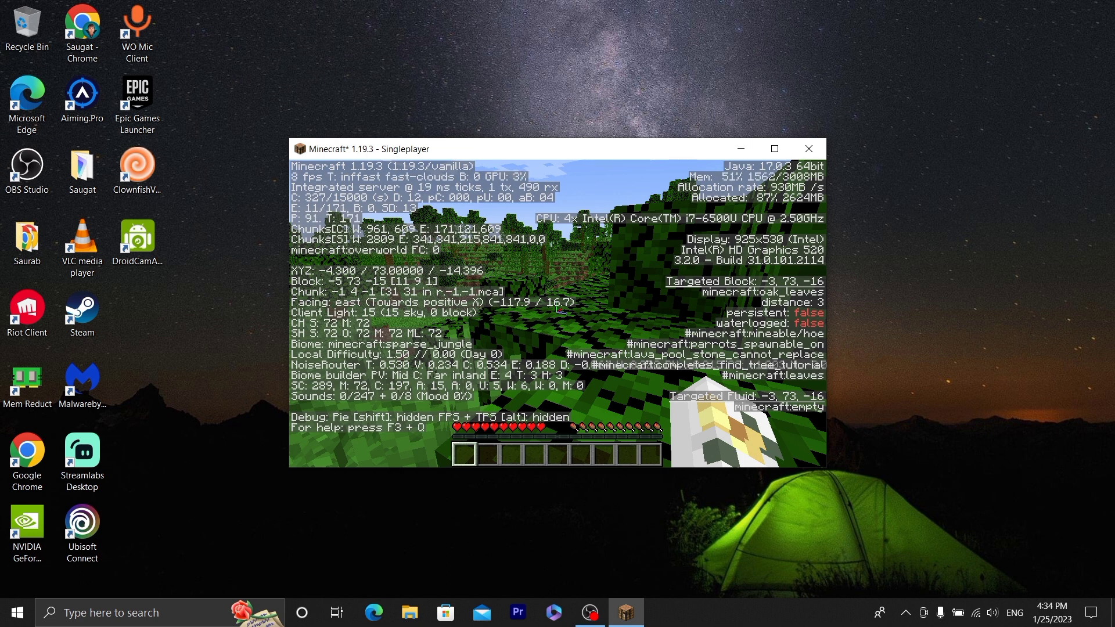
Save and quit the world, and close the Minecraft window
mouse_move(558, 314)
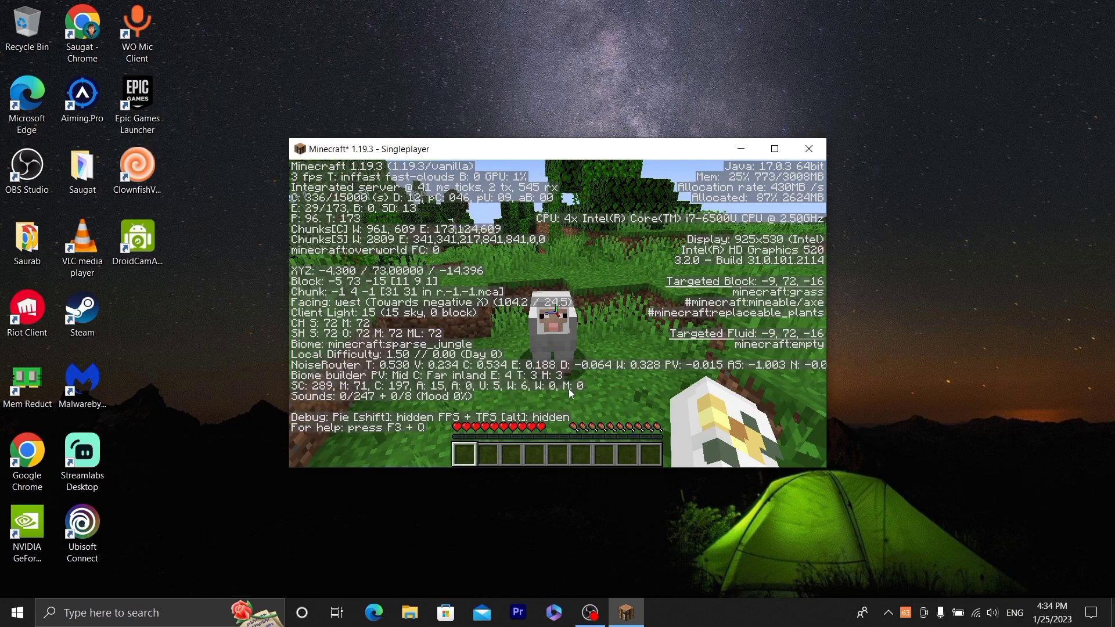
key("Escape")
left_click(560, 378)
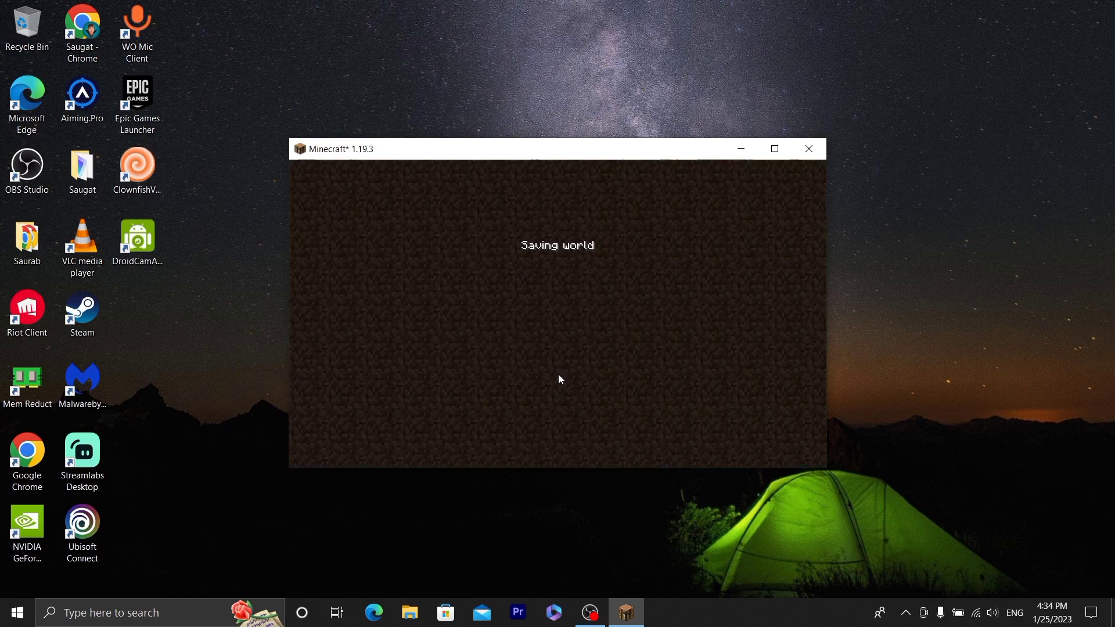
left_click(814, 157)
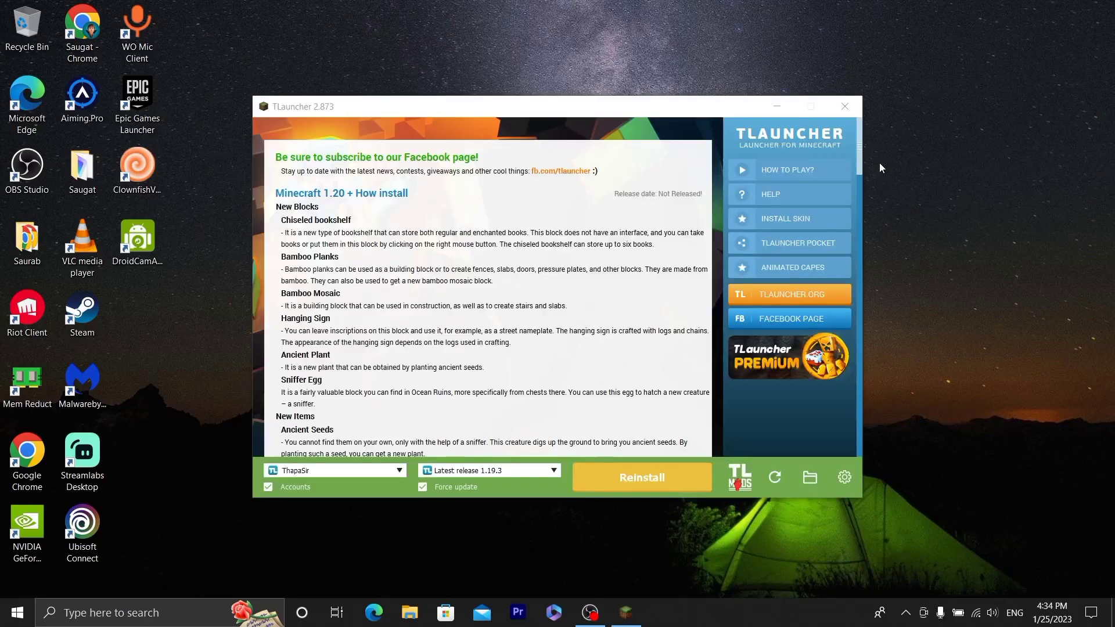
Minimise the TLauncher window and refresh the desktop
right_click(880, 162)
left_click(812, 206)
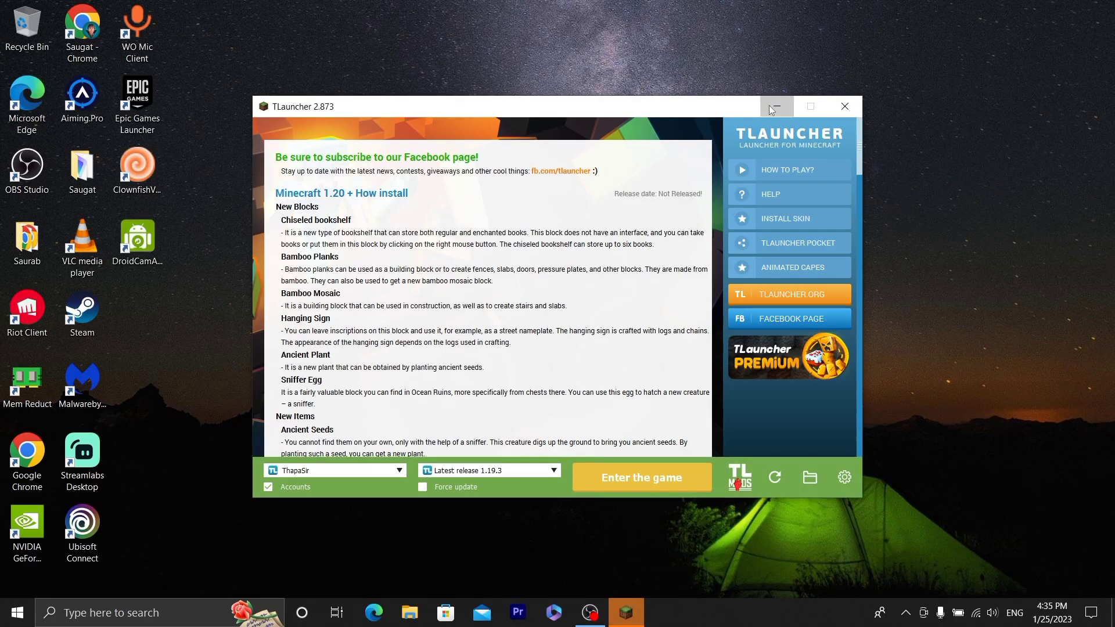
left_click(776, 107)
right_click(939, 110)
left_click(843, 155)
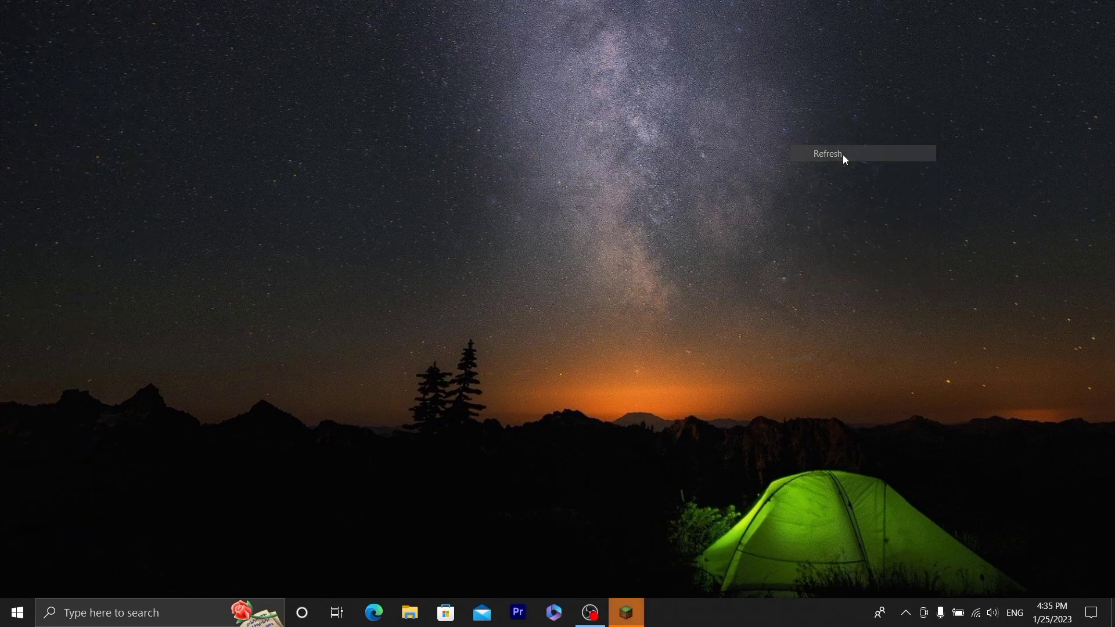
right_click(843, 154)
left_click(758, 204)
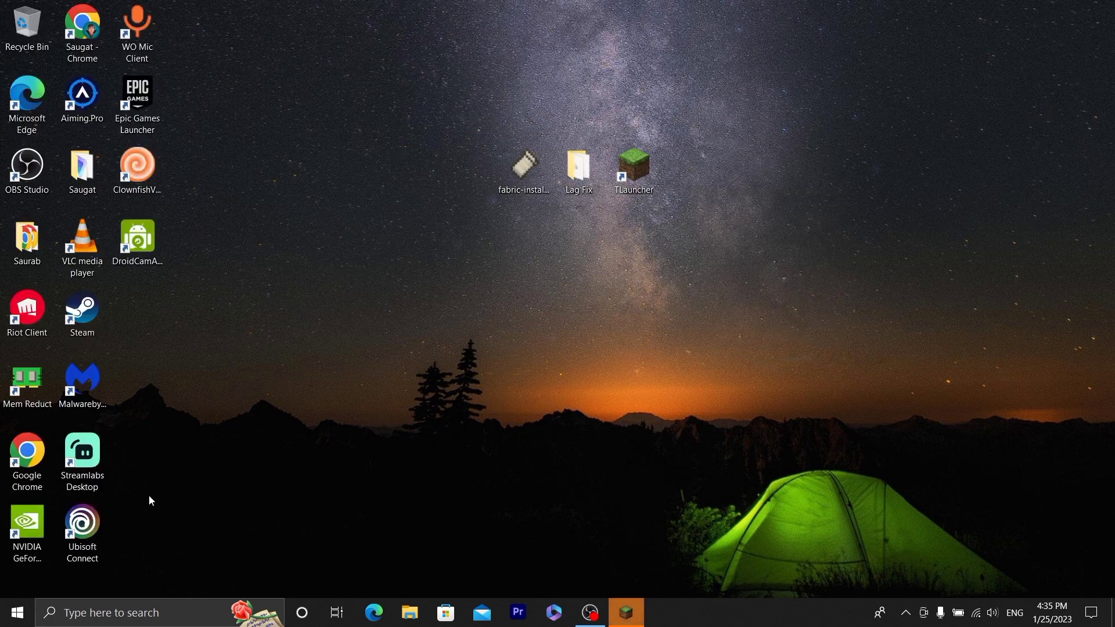
Search Windows for "game mode", open the Game Mode settings and turn Game Mode off
left_click(122, 609)
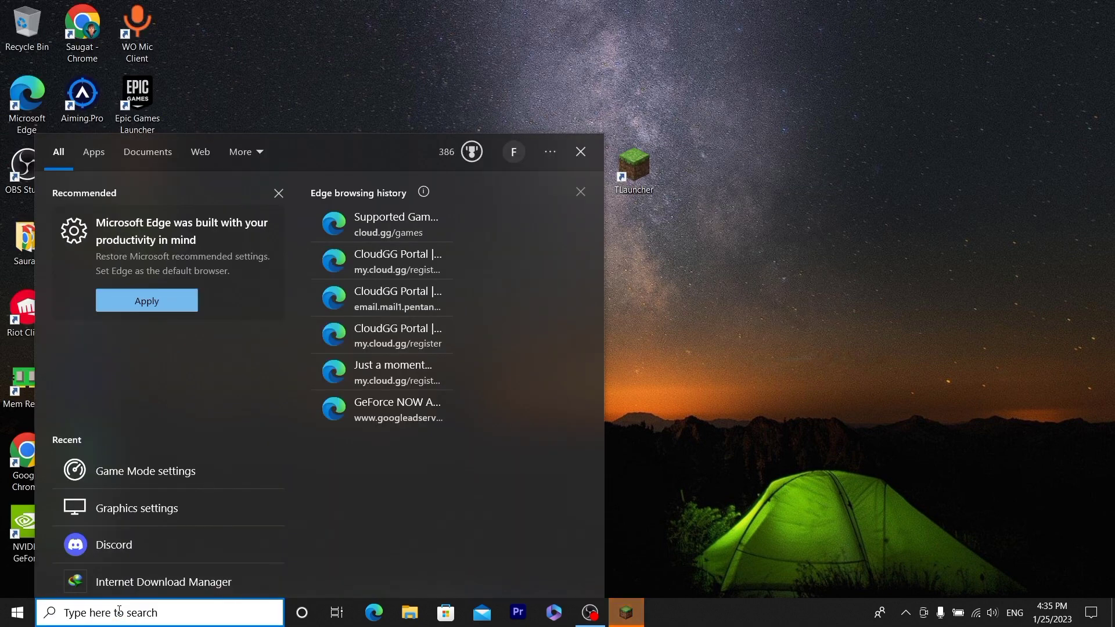
type("game")
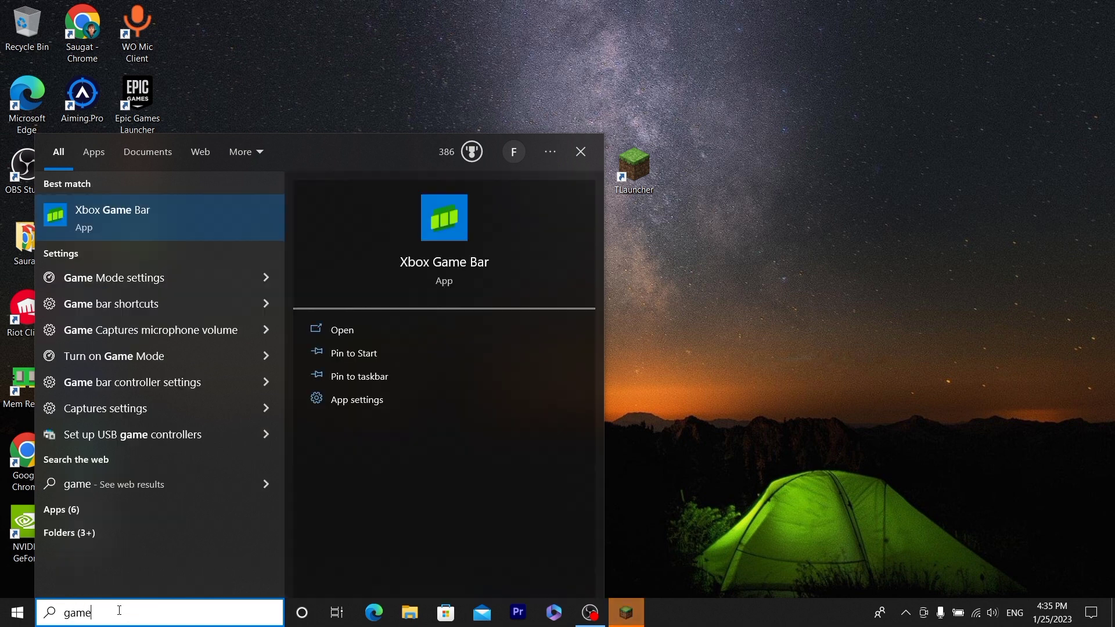
type(" mode")
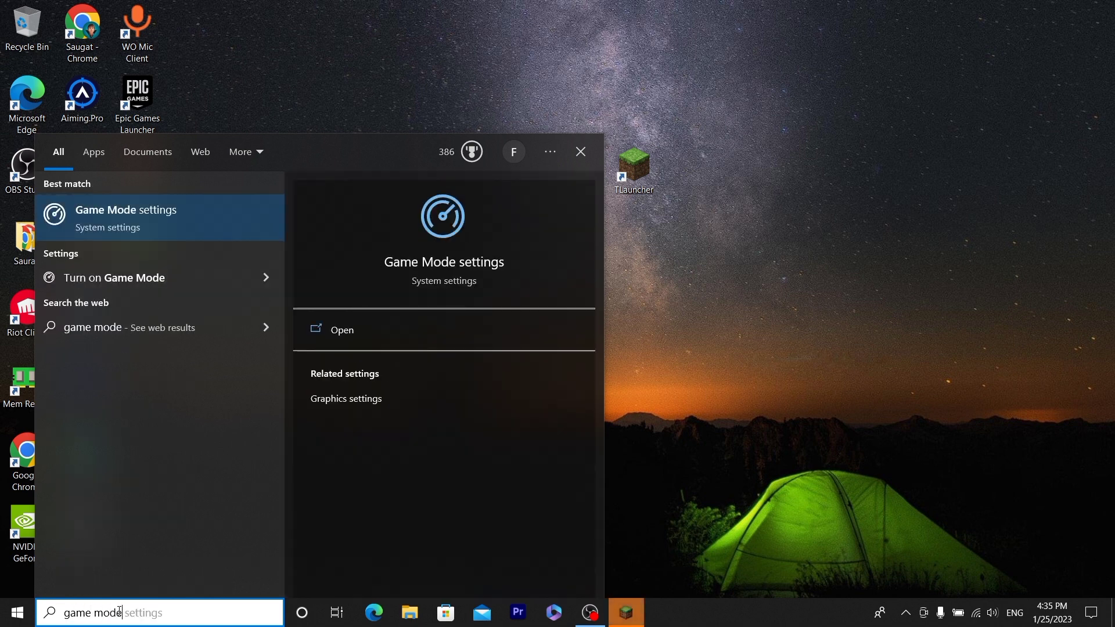
left_click(179, 221)
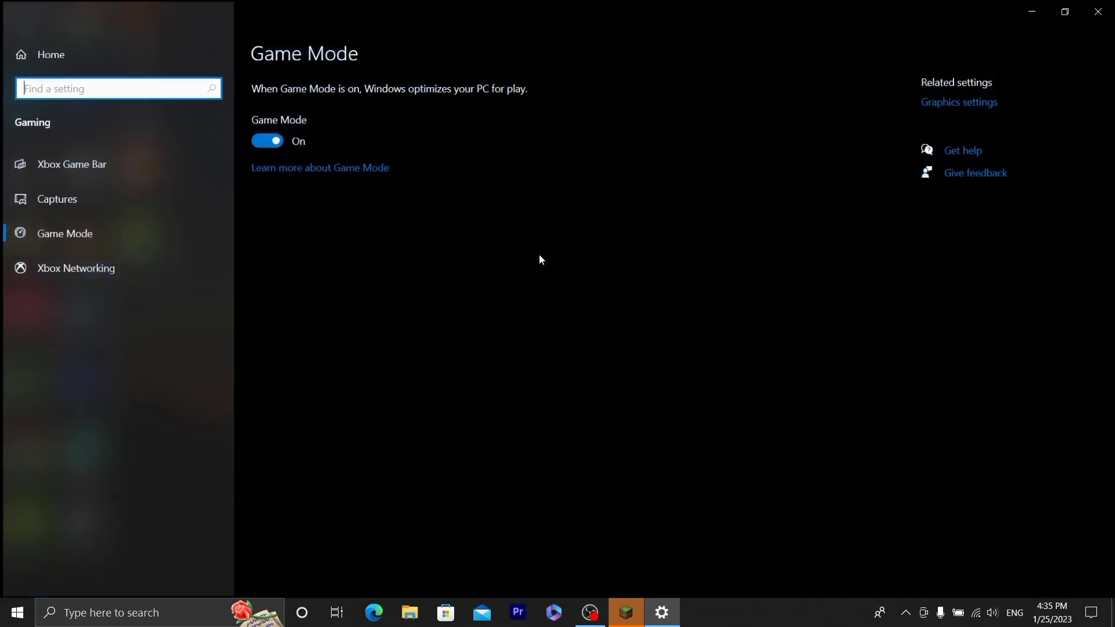
left_click(275, 143)
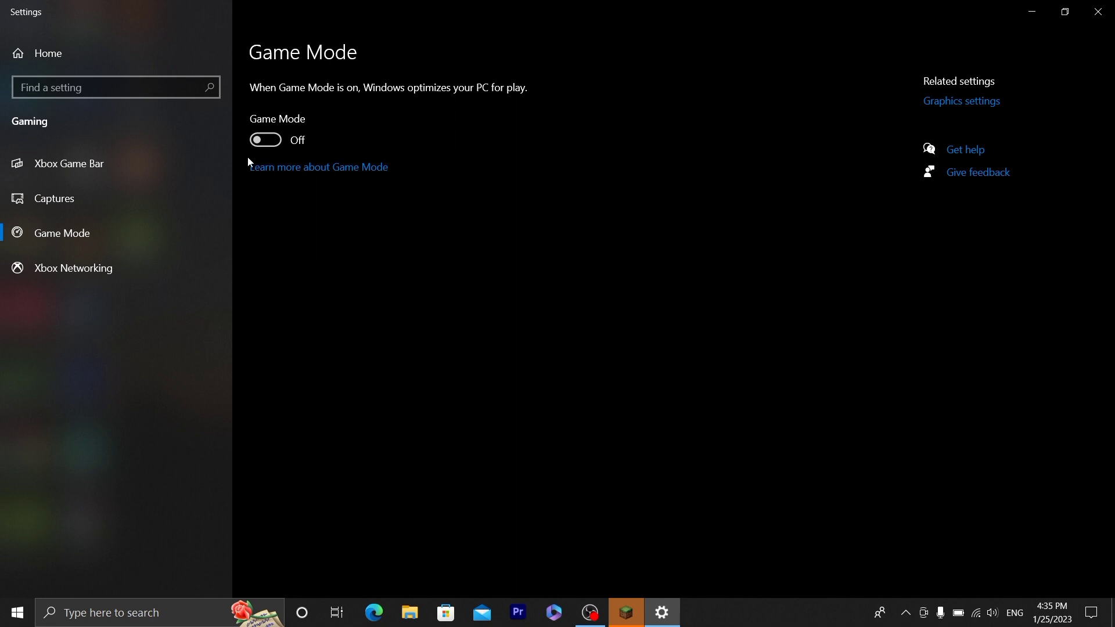
Turn off Xbox Game Bar in the Gaming settings and close the Settings window
left_click(56, 176)
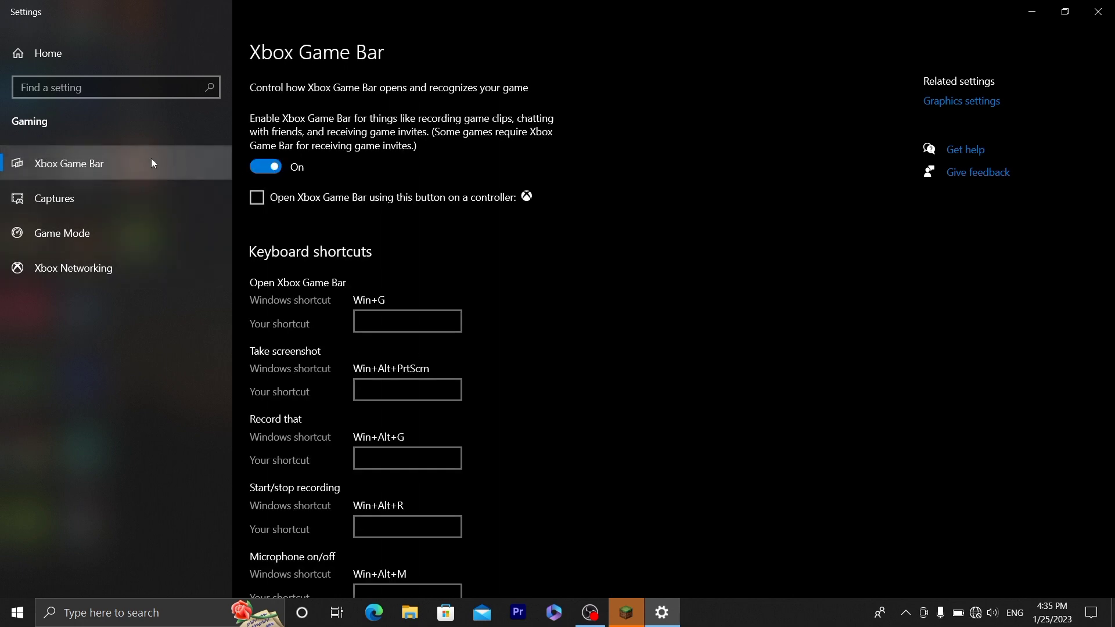
left_click(273, 174)
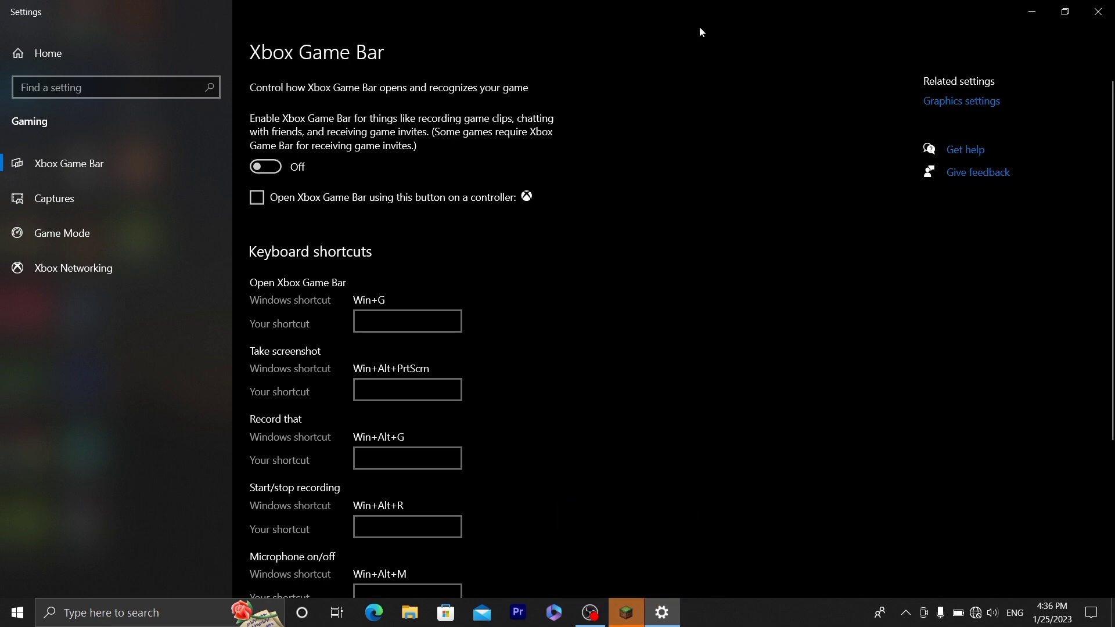
left_click(1098, 11)
right_click(604, 416)
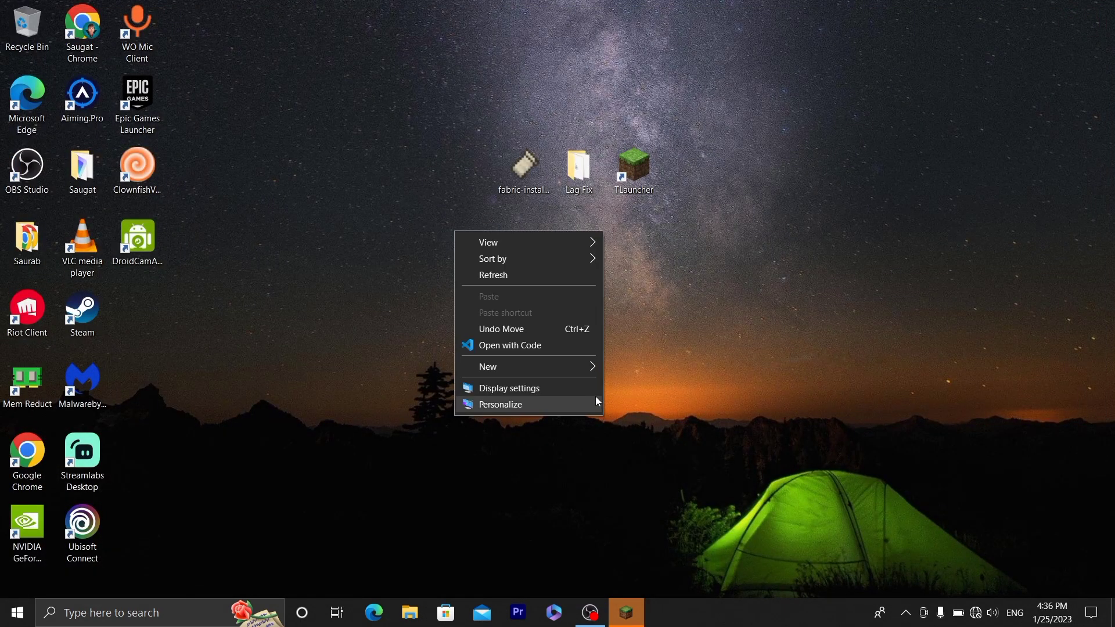
left_click(507, 275)
Open the Windows Graphics settings and place them in a smaller window beside the TLauncher desktop shortcut
left_click(201, 617)
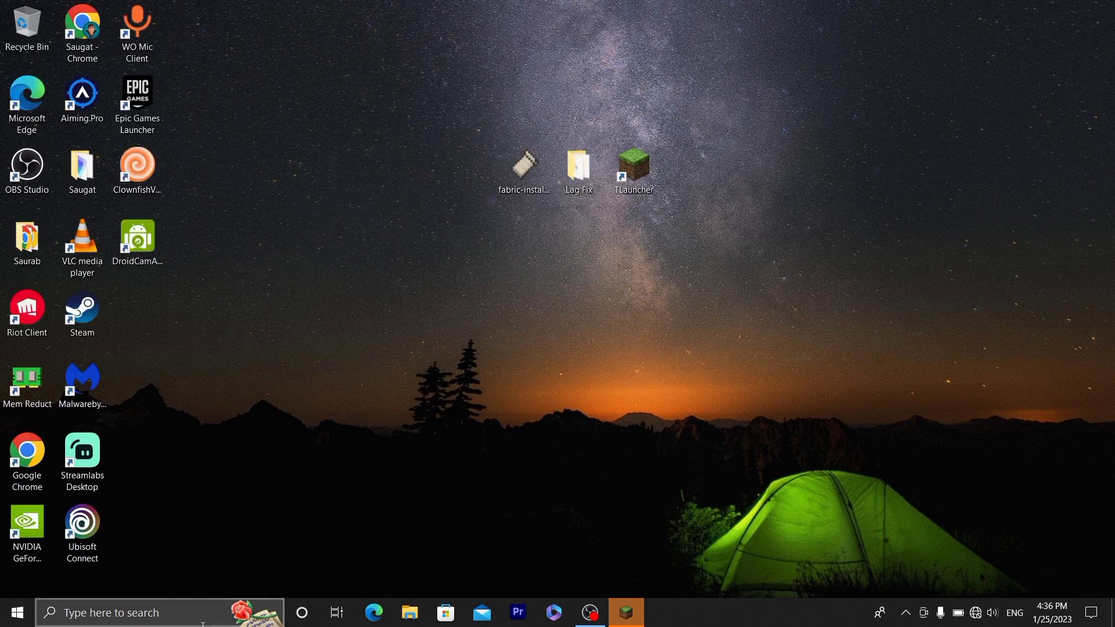
type("g")
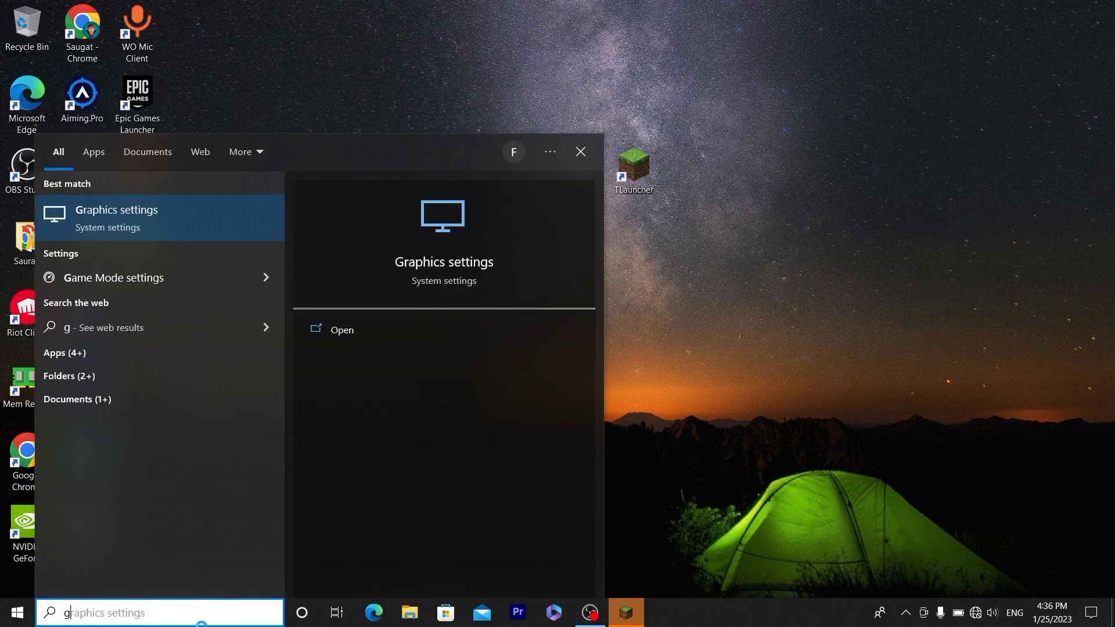
left_click(108, 210)
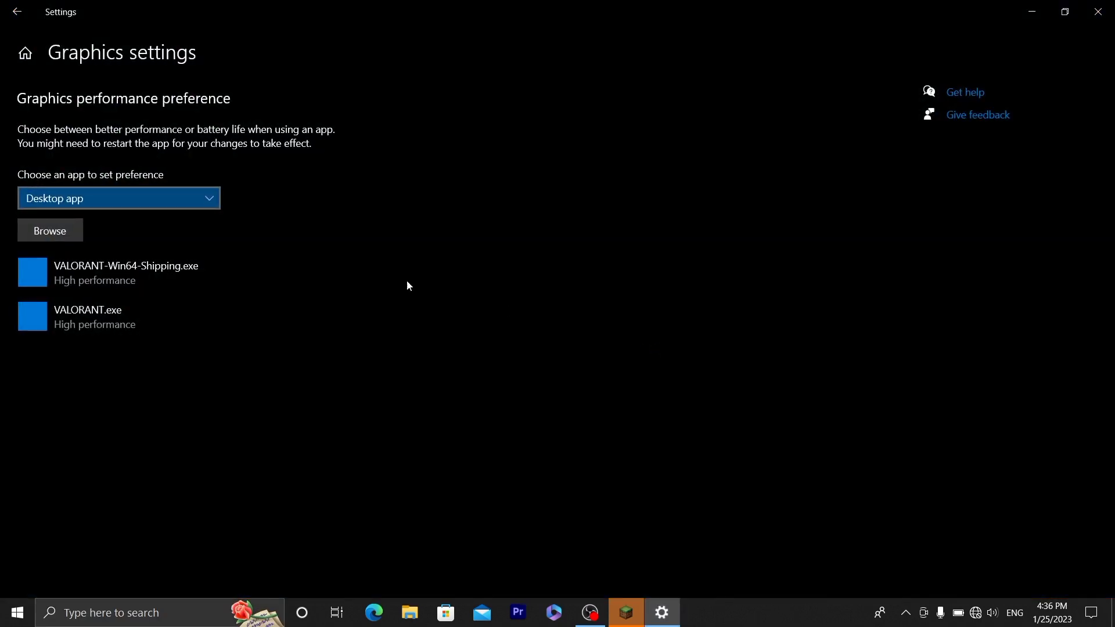
left_click(1059, 13)
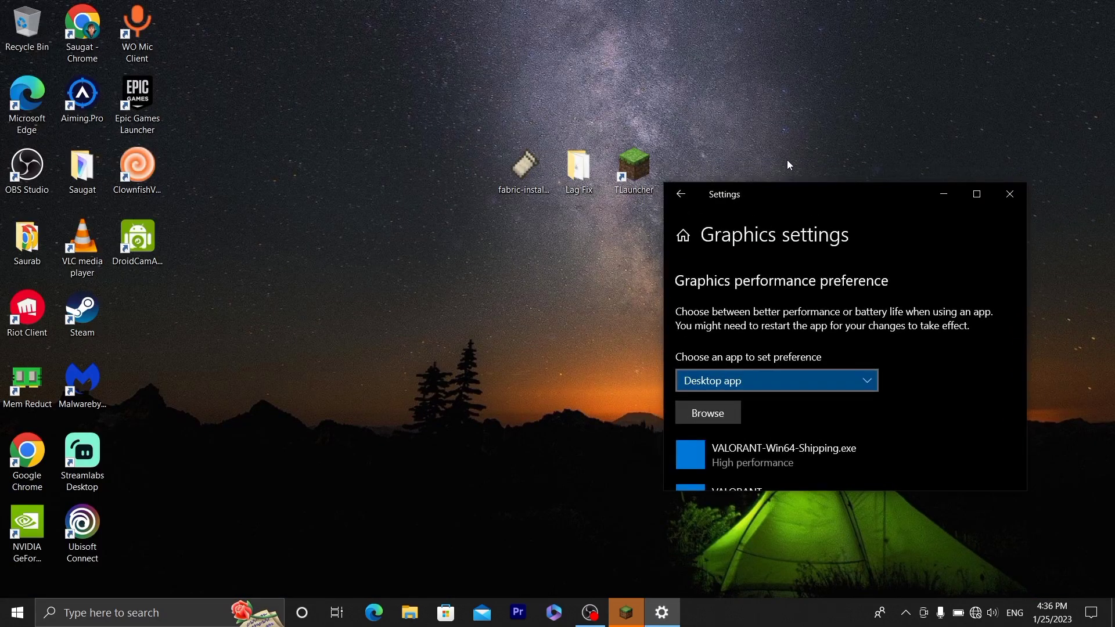
left_click_drag(796, 194, 806, 70)
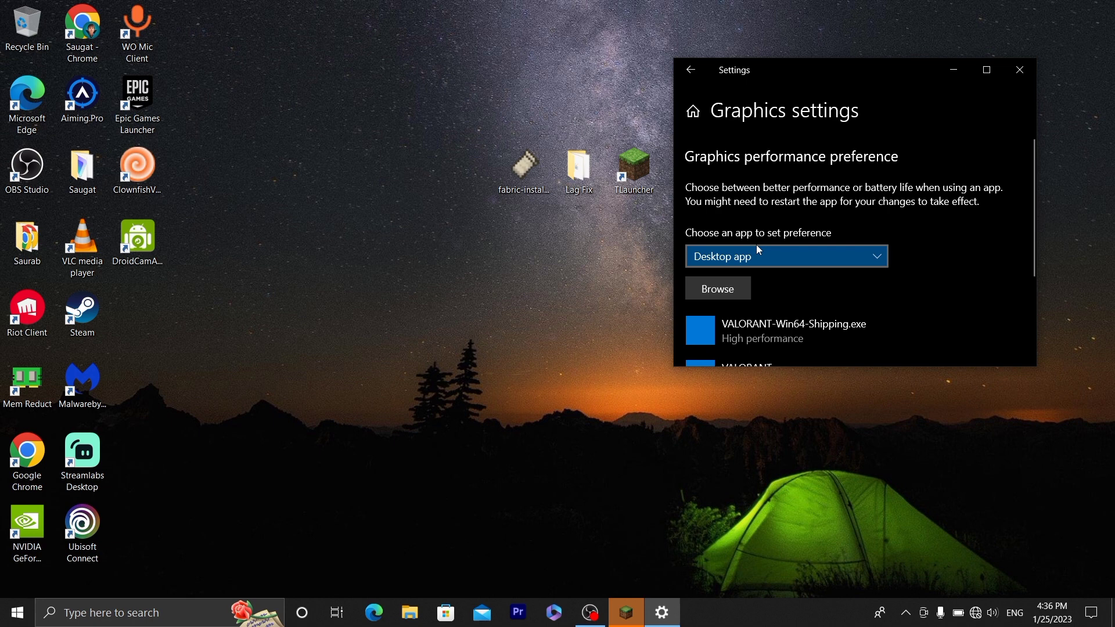
Copy the path of the .minecraft folder from the TLauncher shortcut's file location and close the folder window
left_click(731, 297)
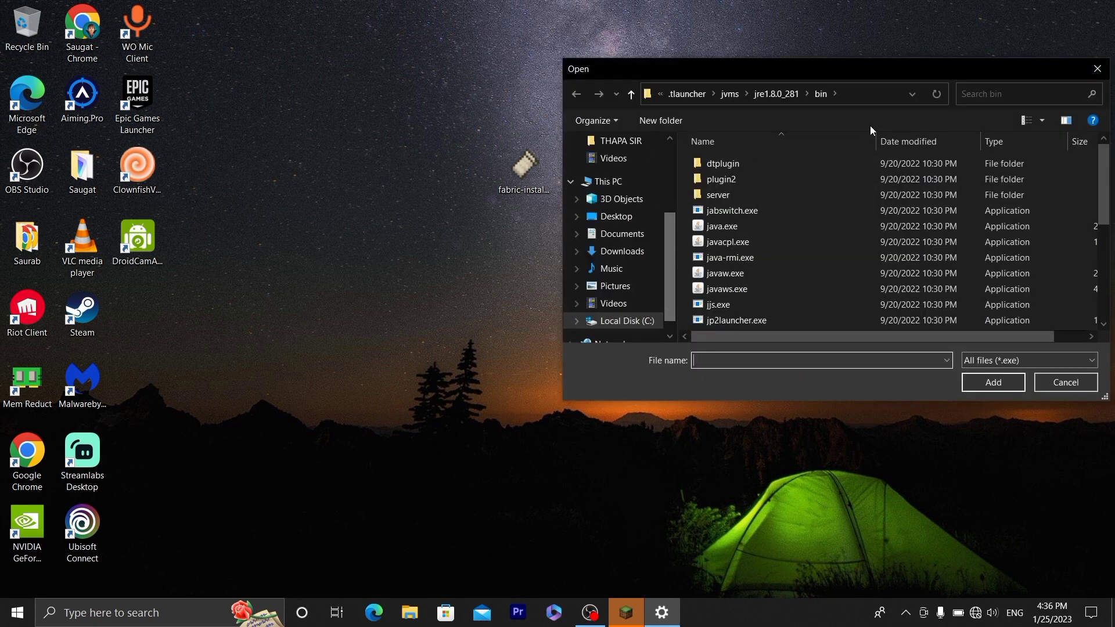
left_click(1096, 70)
right_click(641, 153)
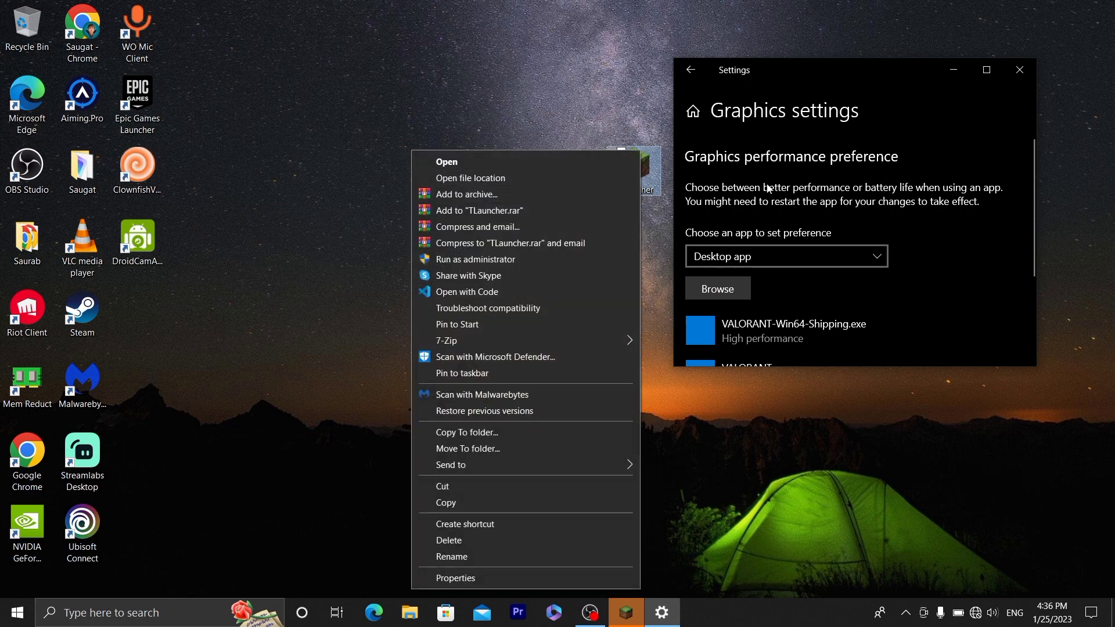
left_click(467, 178)
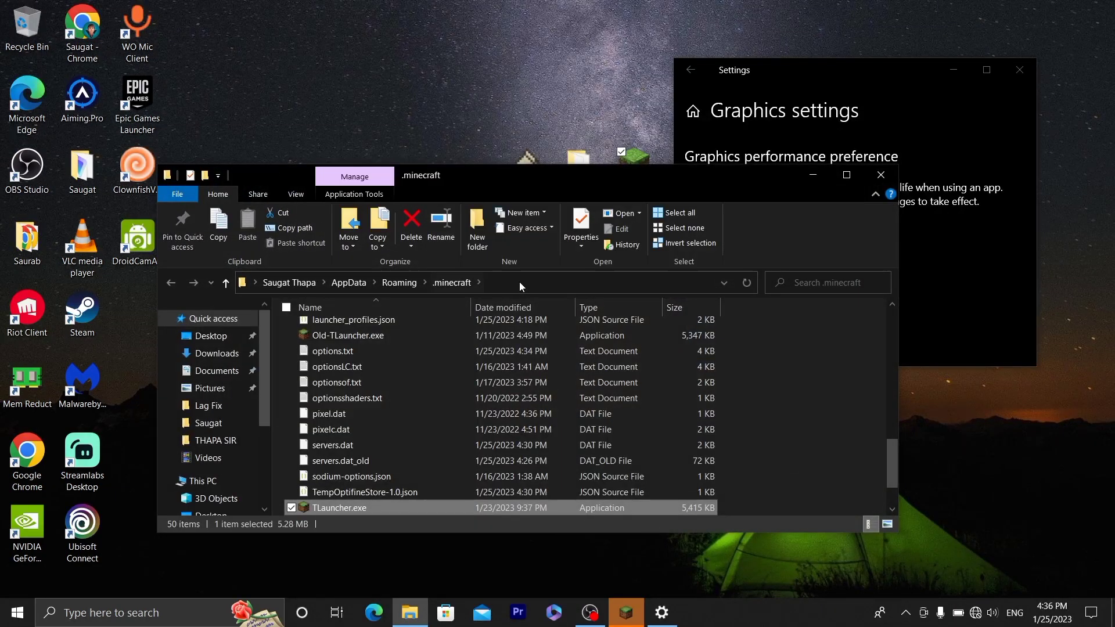
left_click(518, 285)
key("ctrl+c")
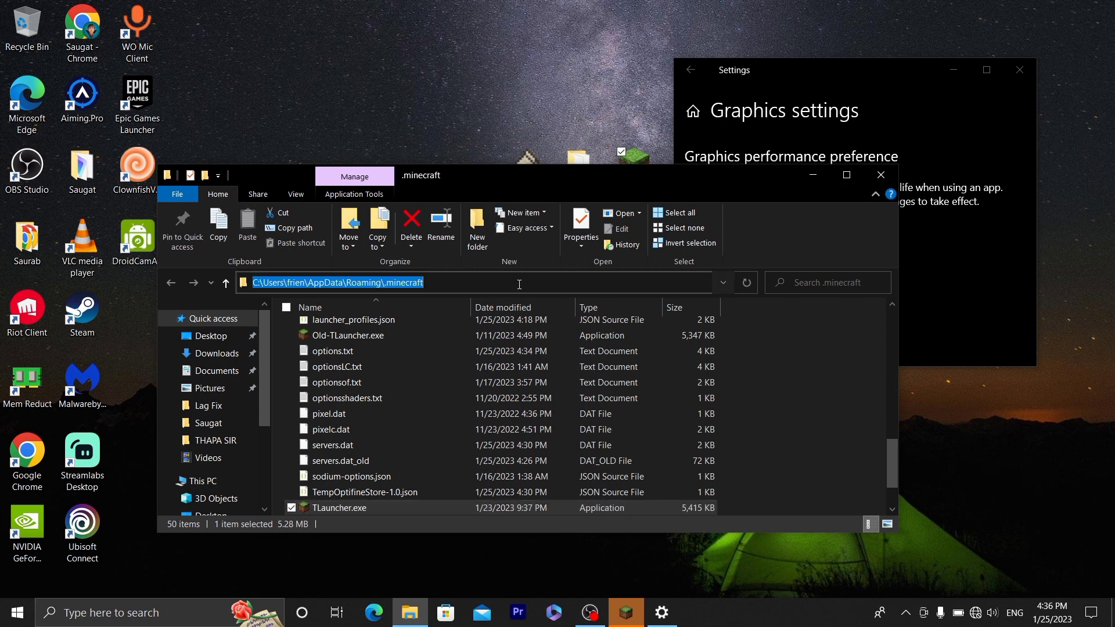
left_click(881, 175)
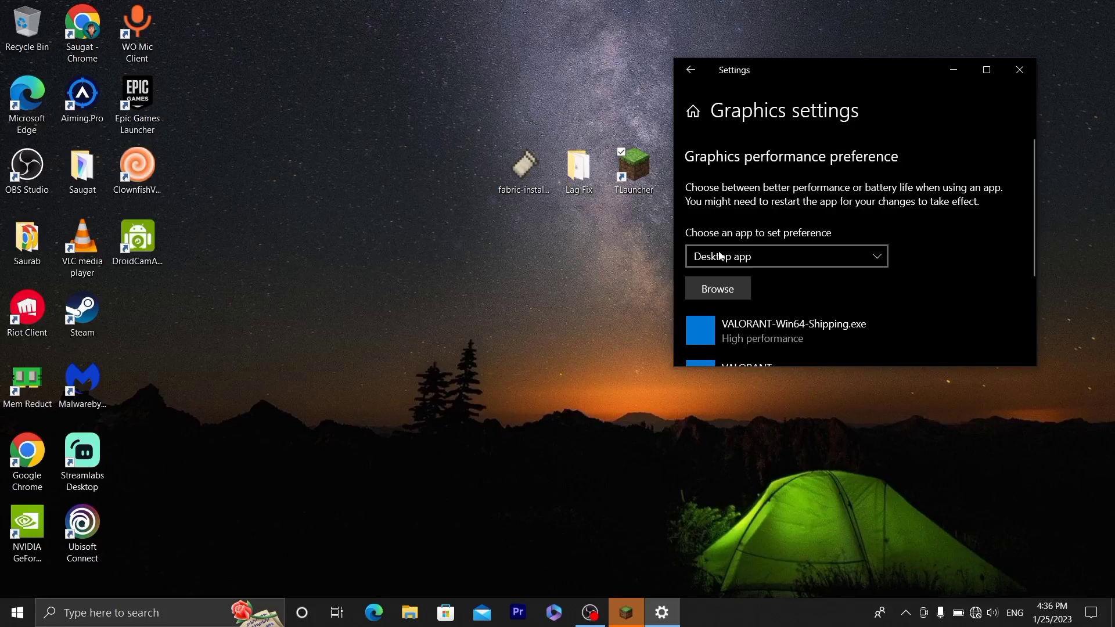
Browse to the copied .minecraft folder path and add TLauncher.exe to the graphics performance preference list
left_click(718, 289)
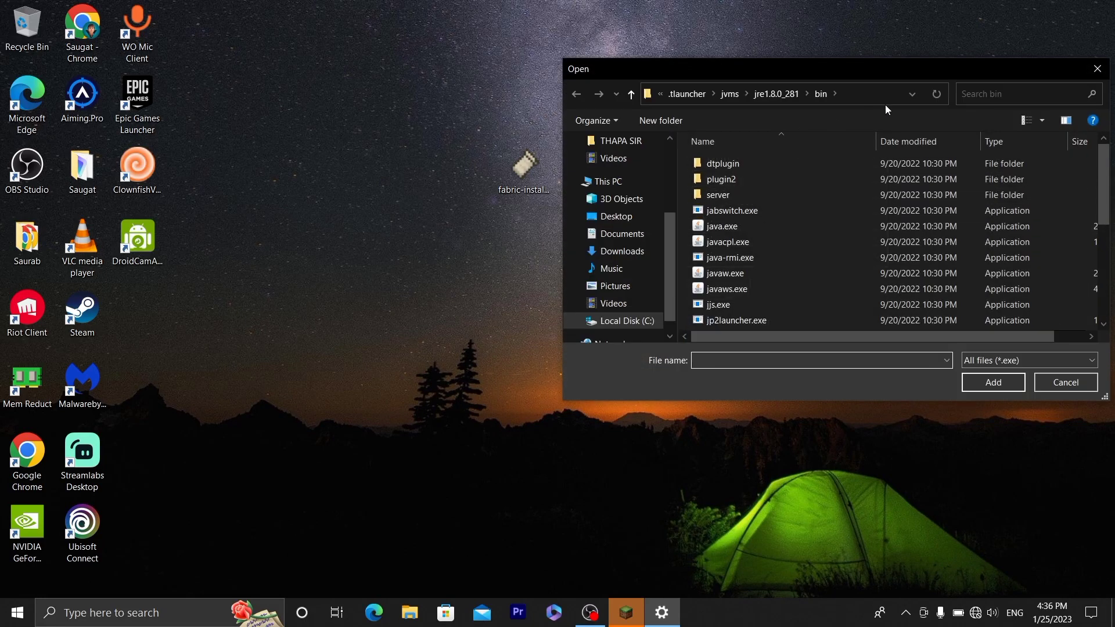
left_click(877, 93)
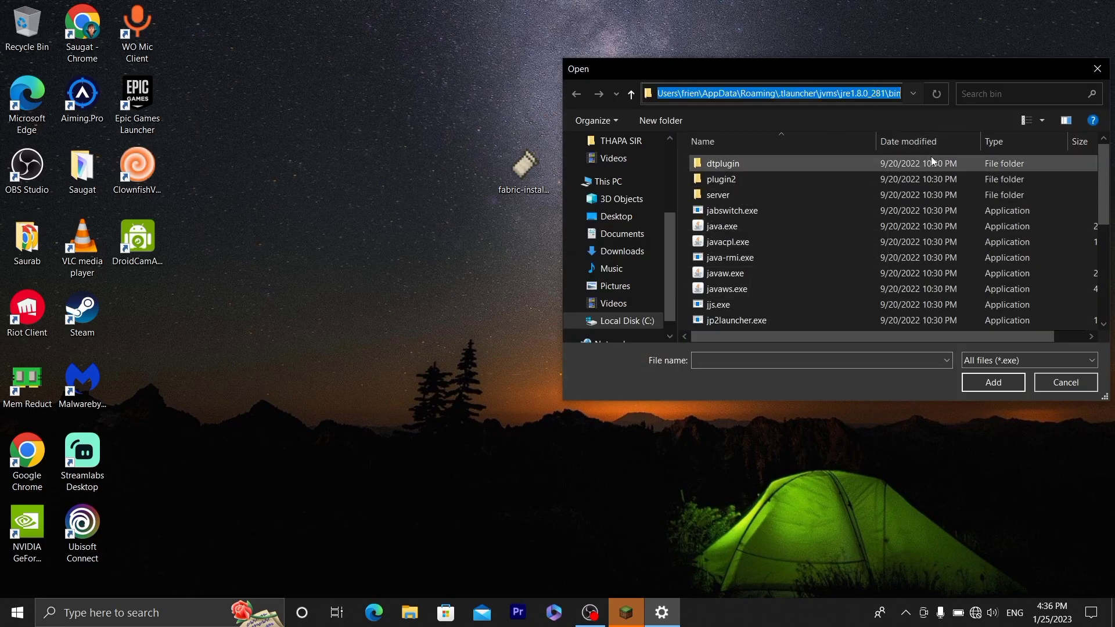
key("ctrl+v")
key("Return")
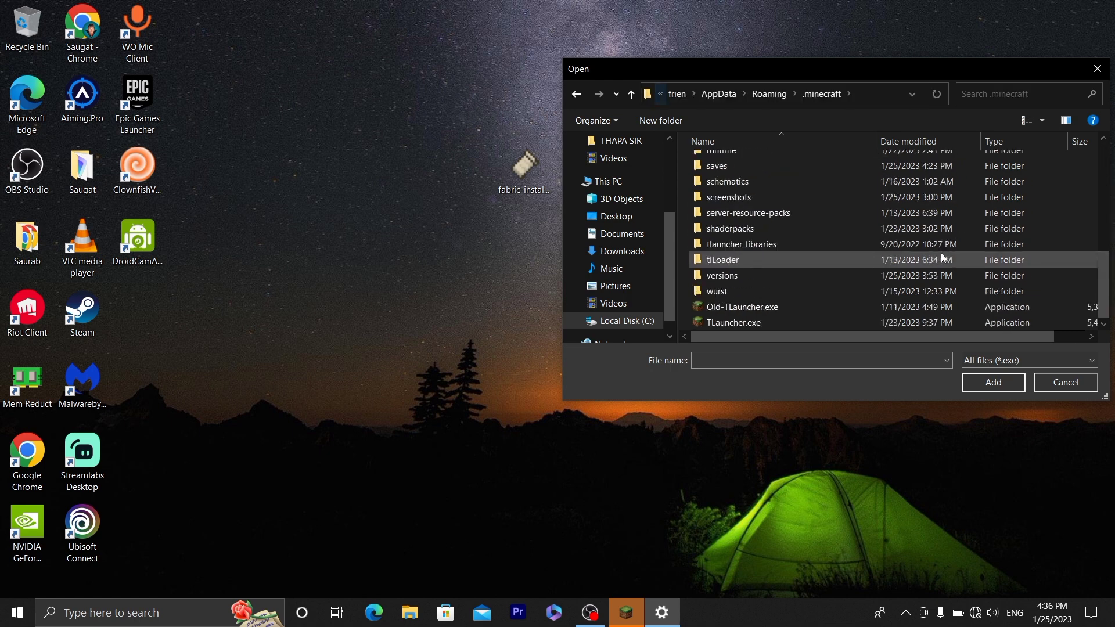
left_click(762, 327)
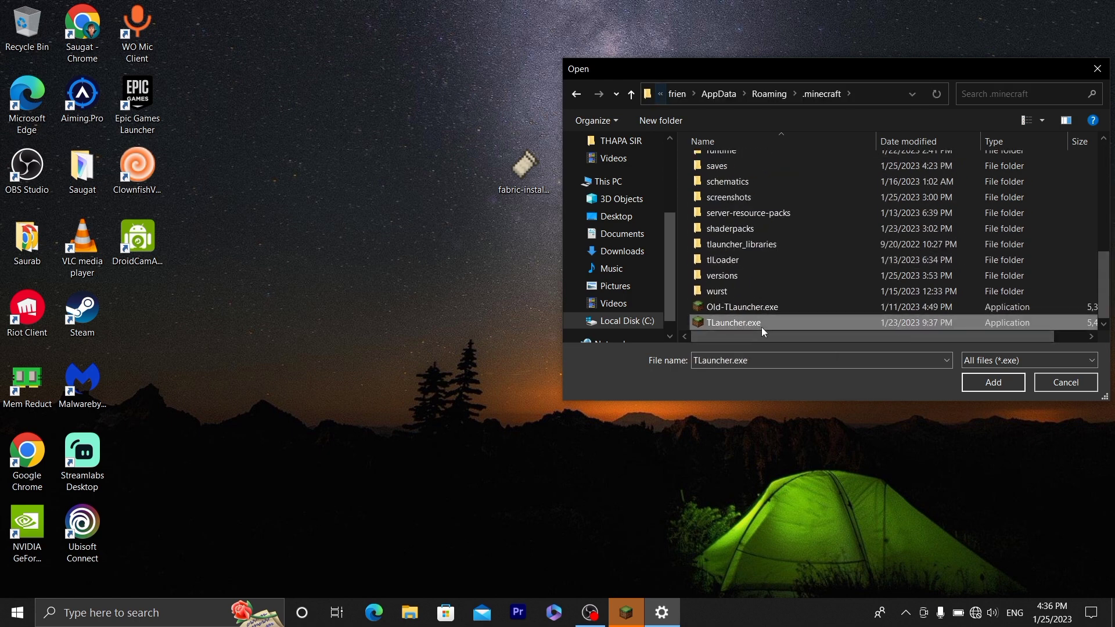
left_click(987, 377)
Set TLauncher's graphics preference to High performance and save it
left_click(805, 288)
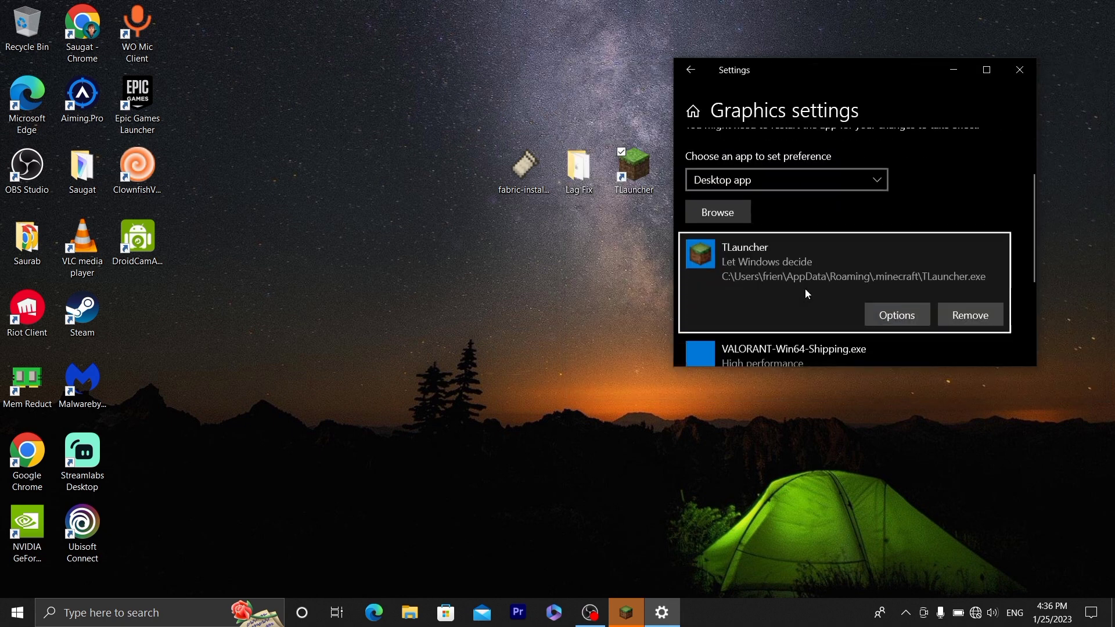
left_click(904, 248)
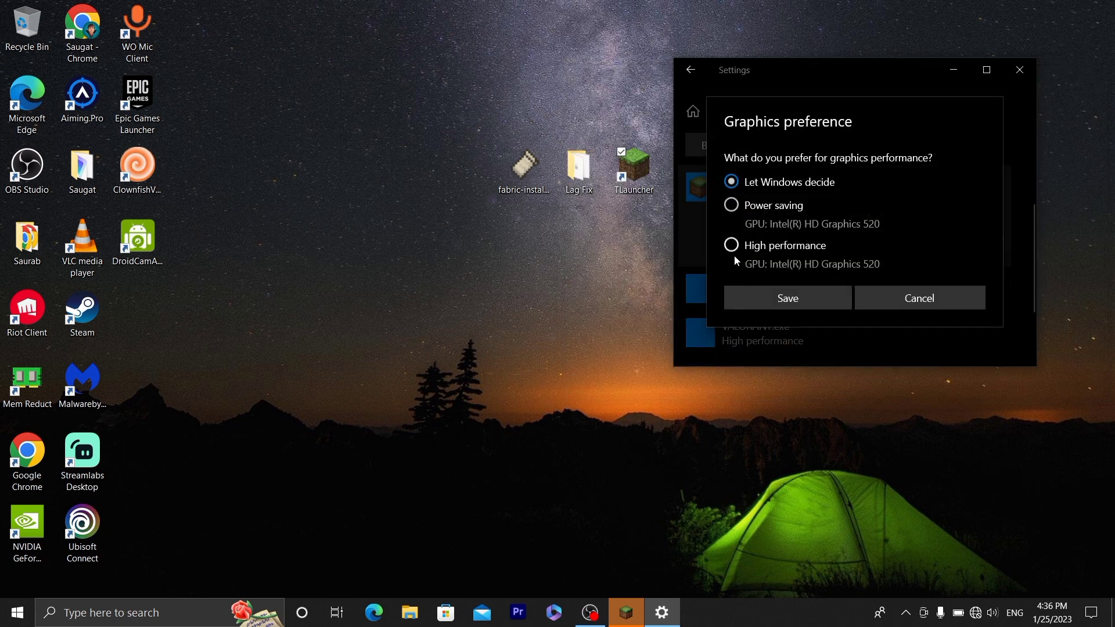
left_click(730, 248)
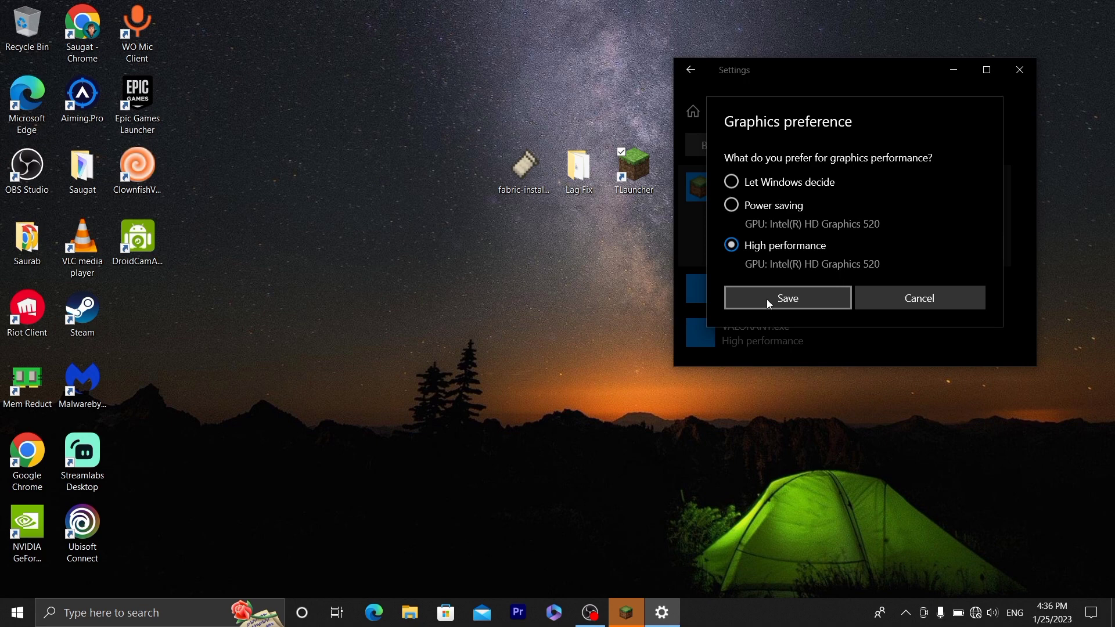
left_click(767, 298)
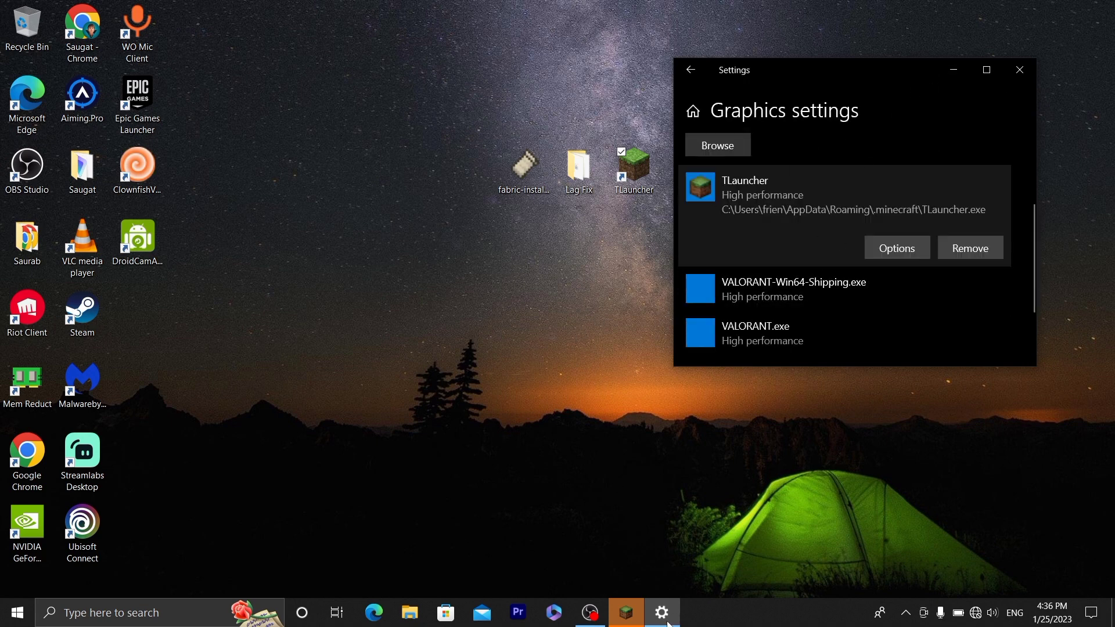
Open Task Manager, then bring up the running TLauncher window briefly and minimise it again
right_click(772, 614)
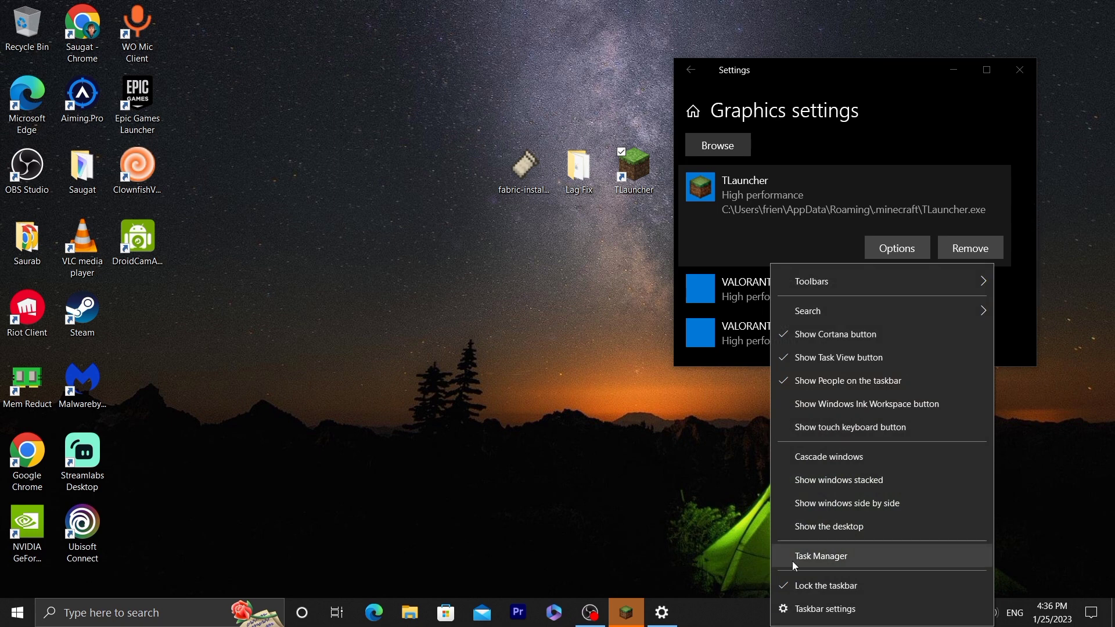
left_click(732, 623)
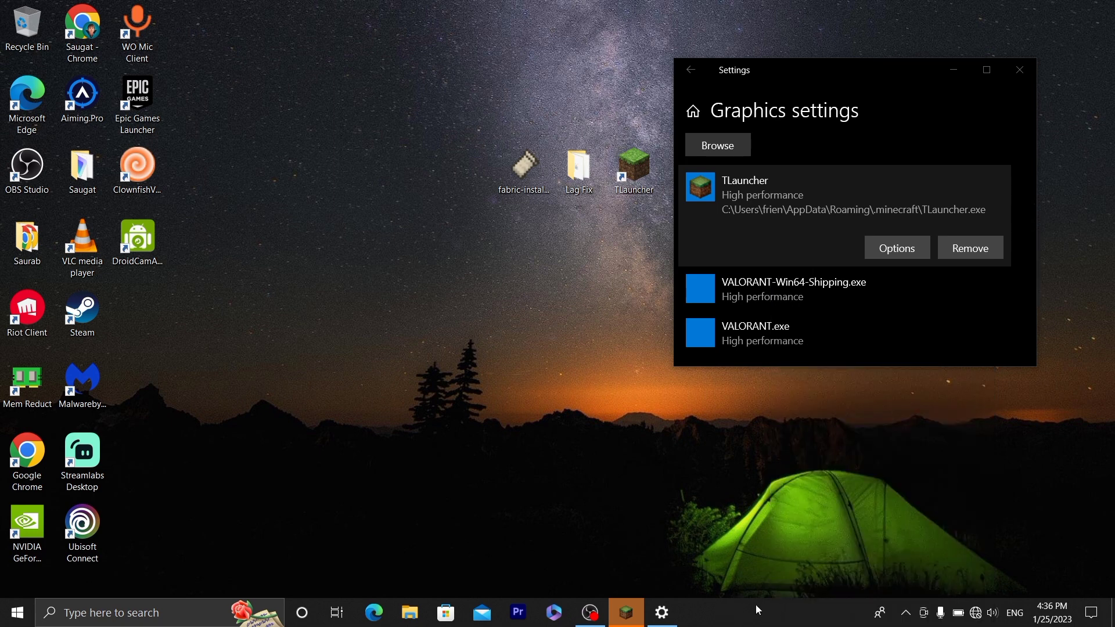
right_click(755, 605)
left_click(804, 541)
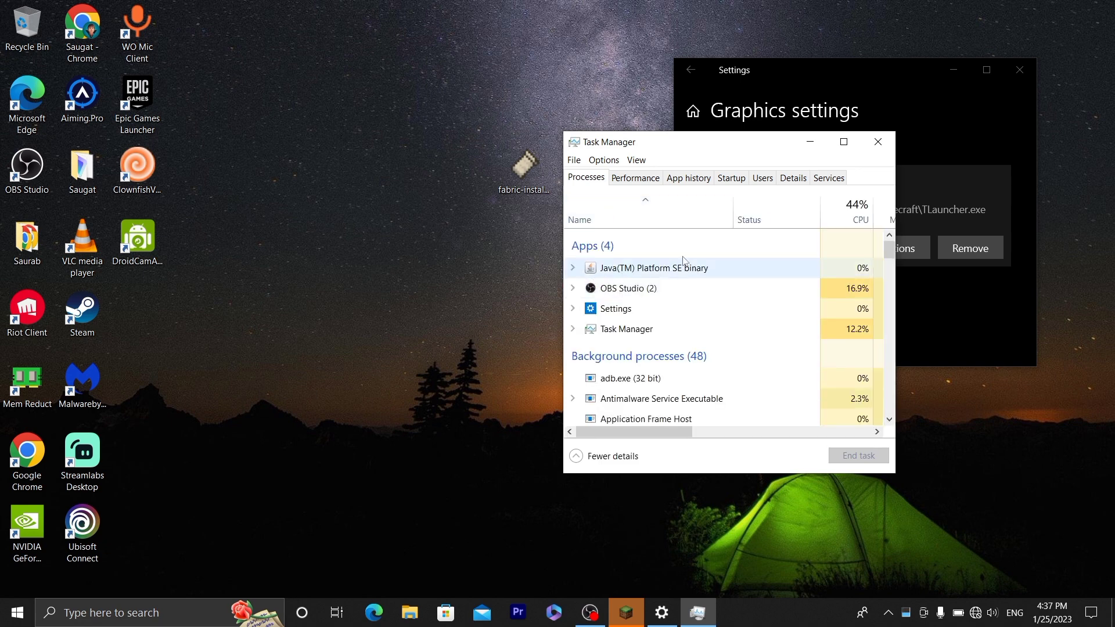
mouse_move(637, 617)
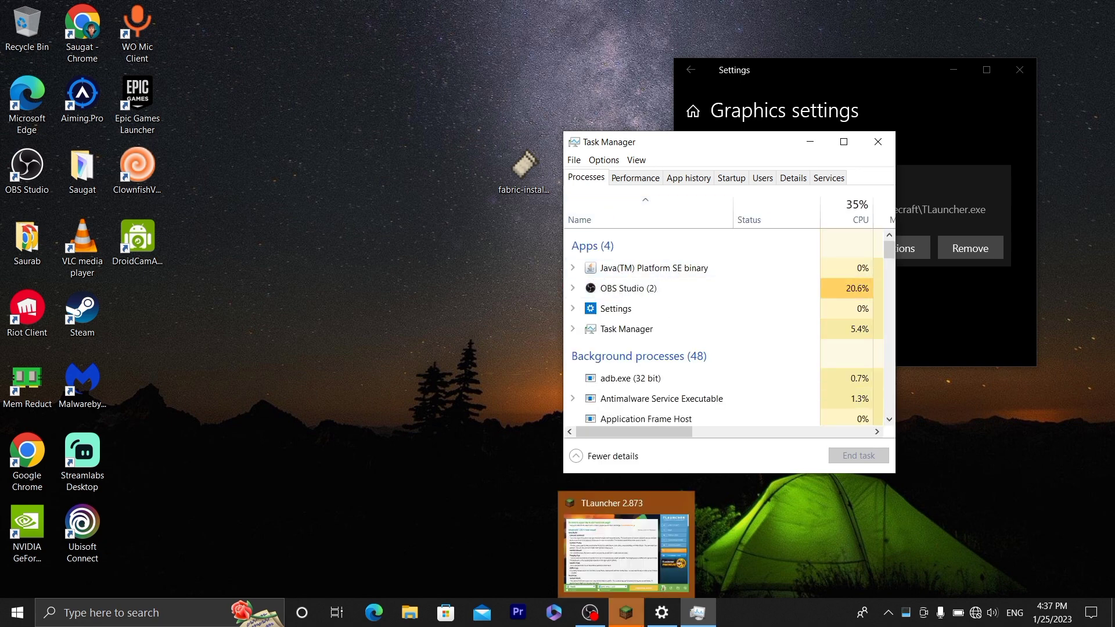
left_click(617, 551)
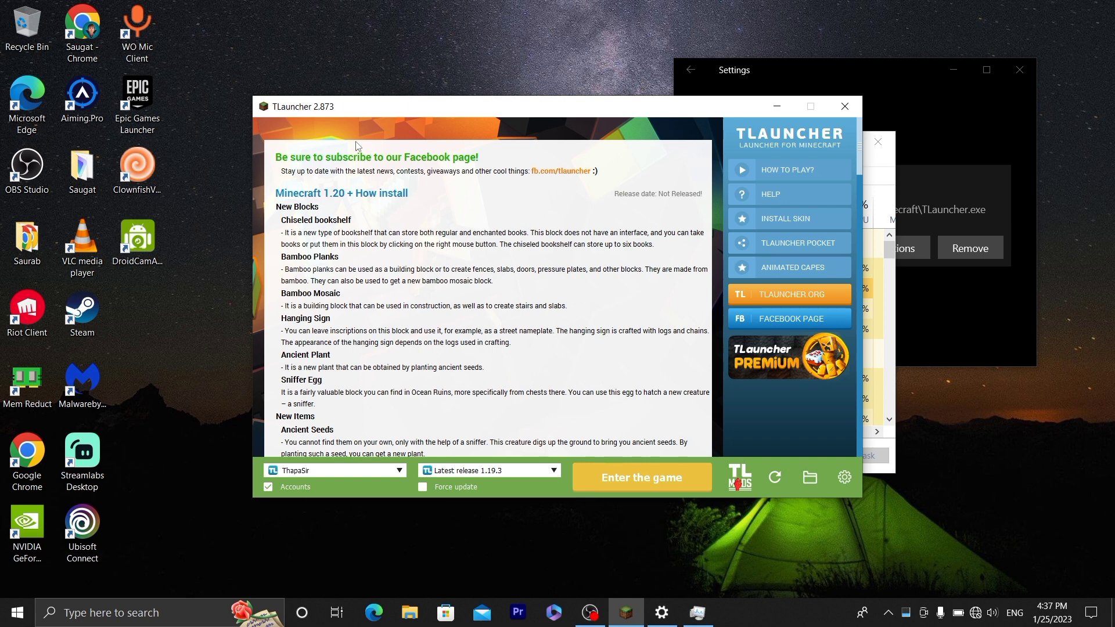
left_click(776, 105)
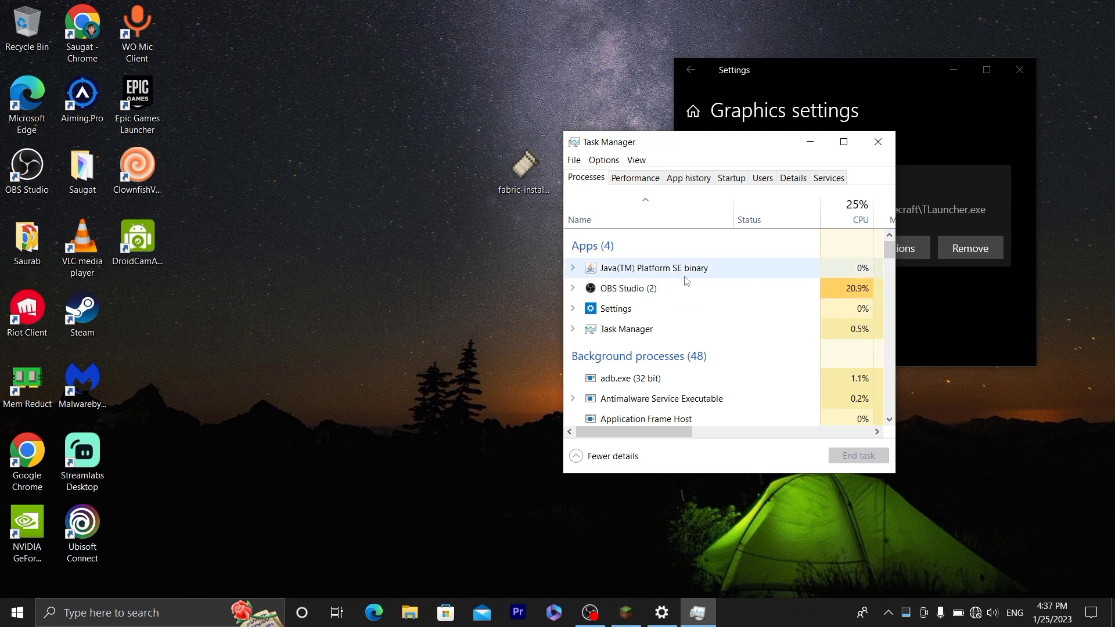
Open the file location of the Java(TM) Platform SE binary process, then close Task Manager and return to Graphics settings
mouse_move(662, 613)
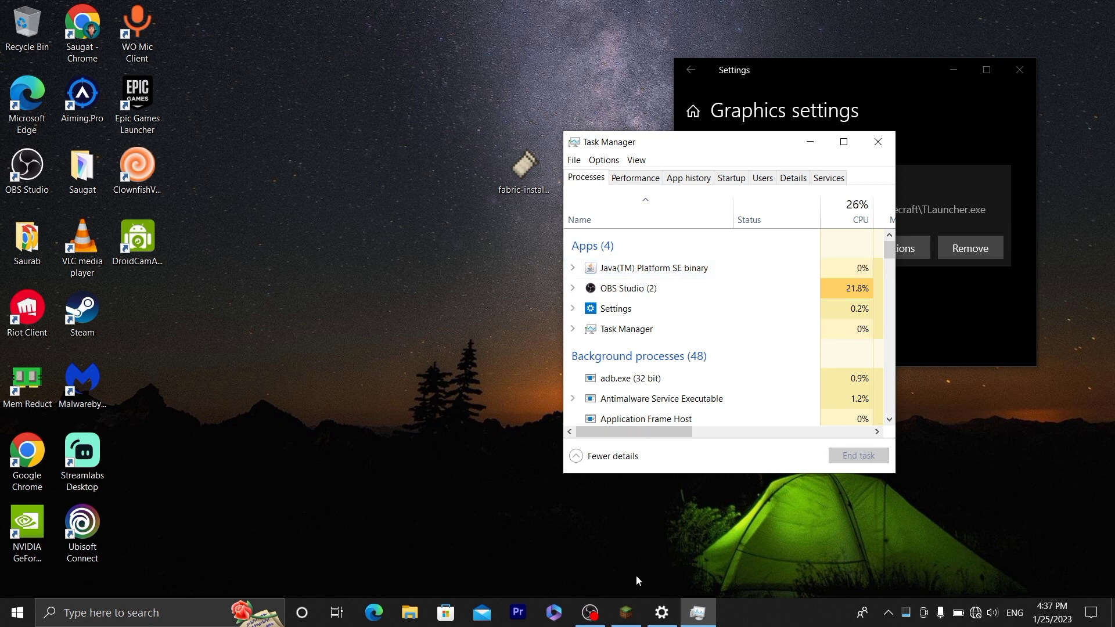
right_click(626, 277)
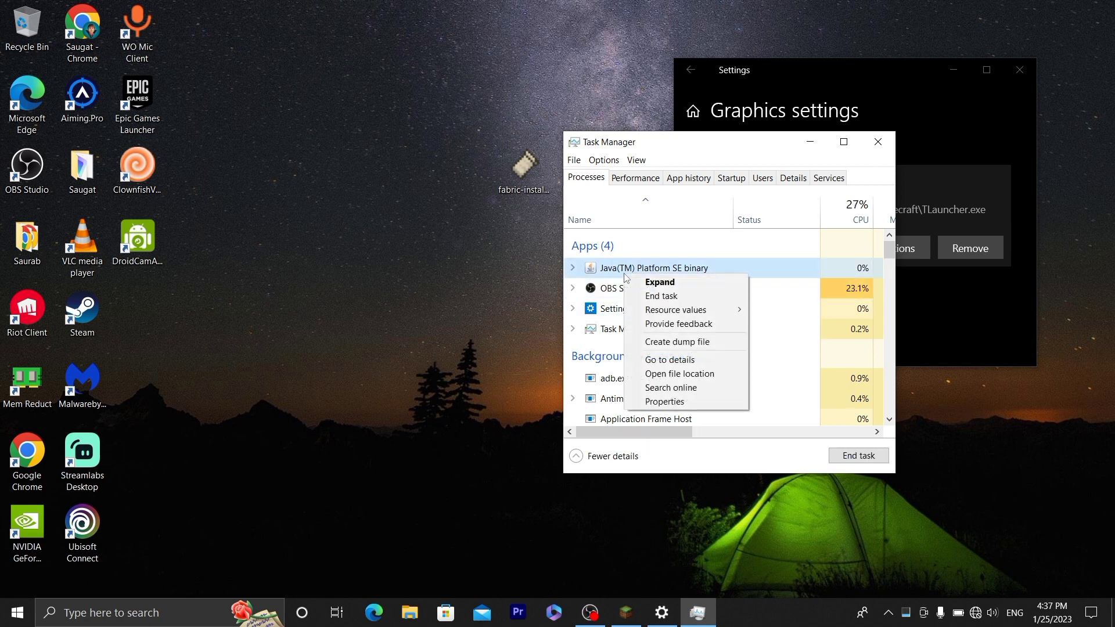
left_click(674, 374)
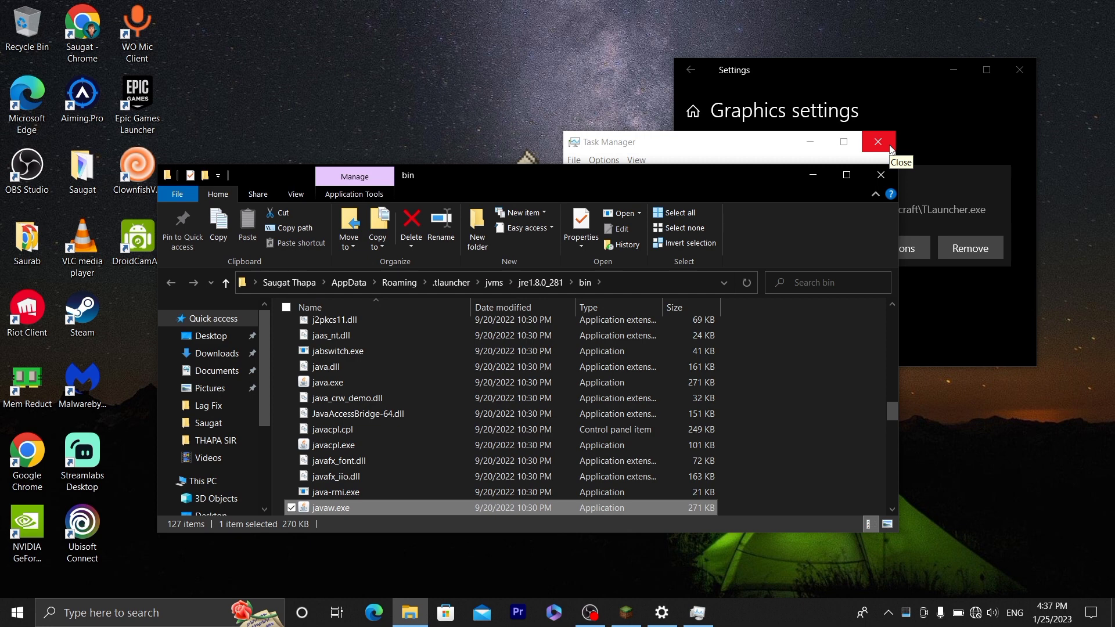
left_click(892, 149)
left_click(869, 96)
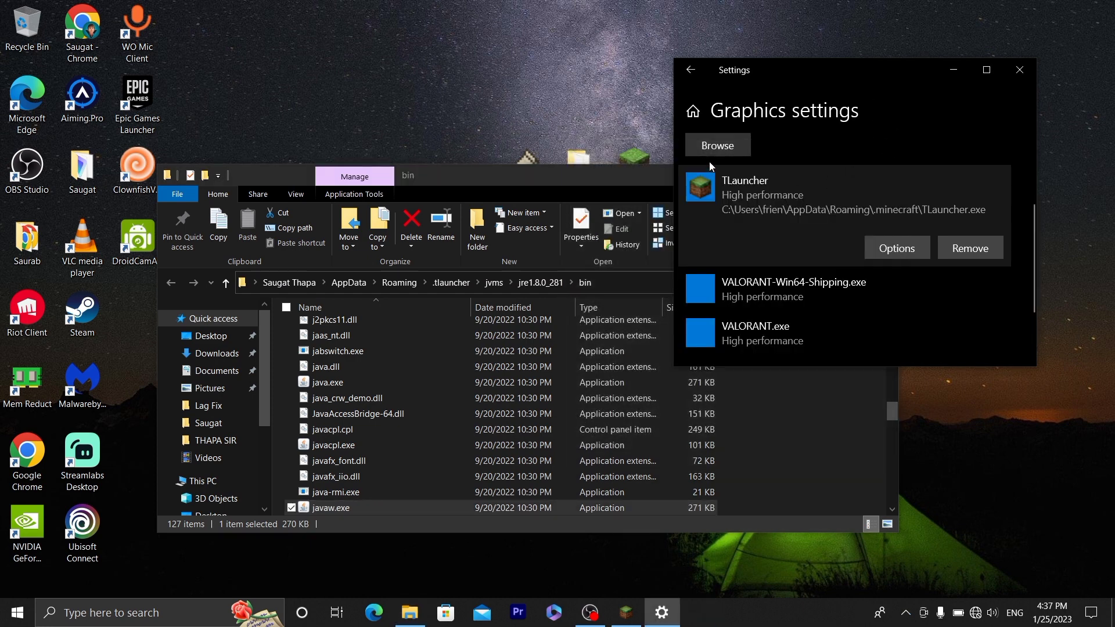
Open the app browse dialog, copy the path of the folder containing javaw.exe and close that folder window
left_click(720, 148)
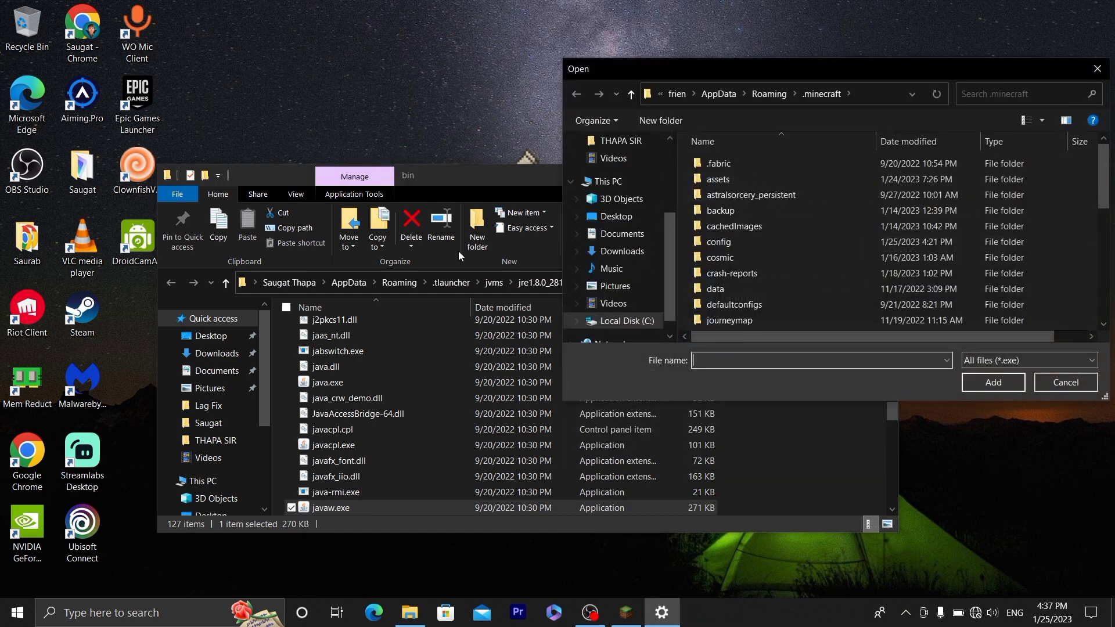
left_click(499, 194)
left_click(619, 283)
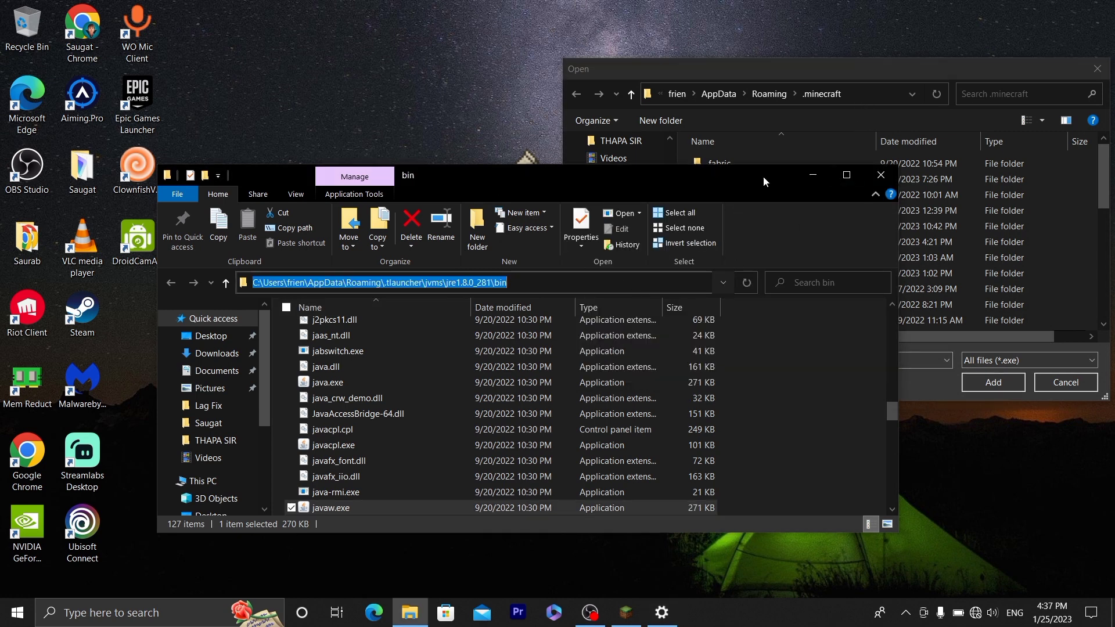
left_click(558, 281)
left_click_drag(558, 282, 253, 282)
left_click(540, 282)
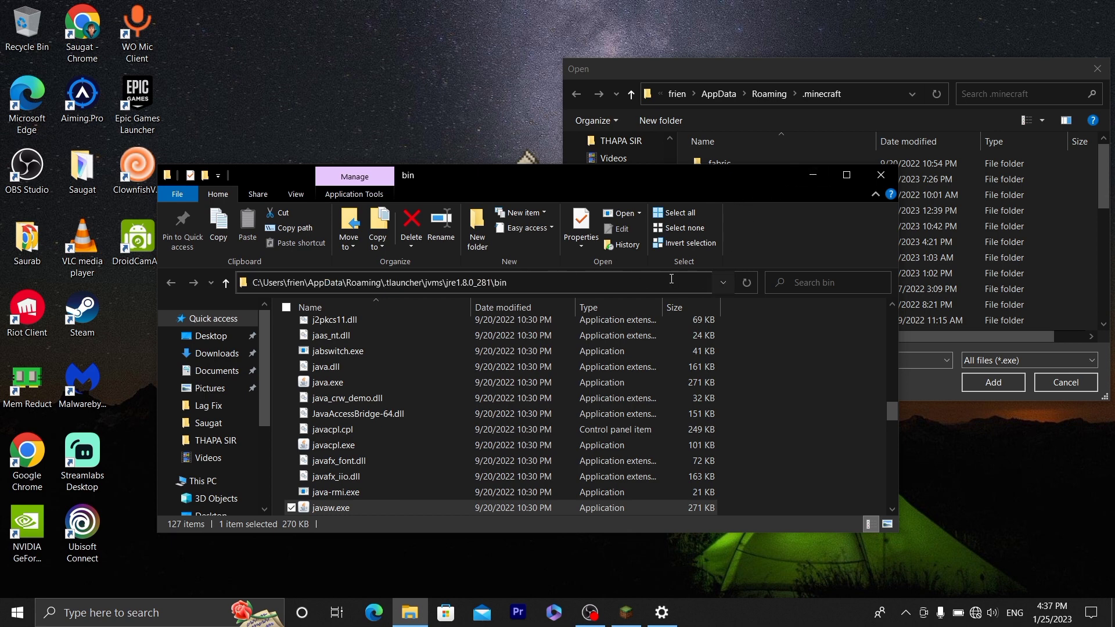
key("ctrl+a")
key("BackSpace")
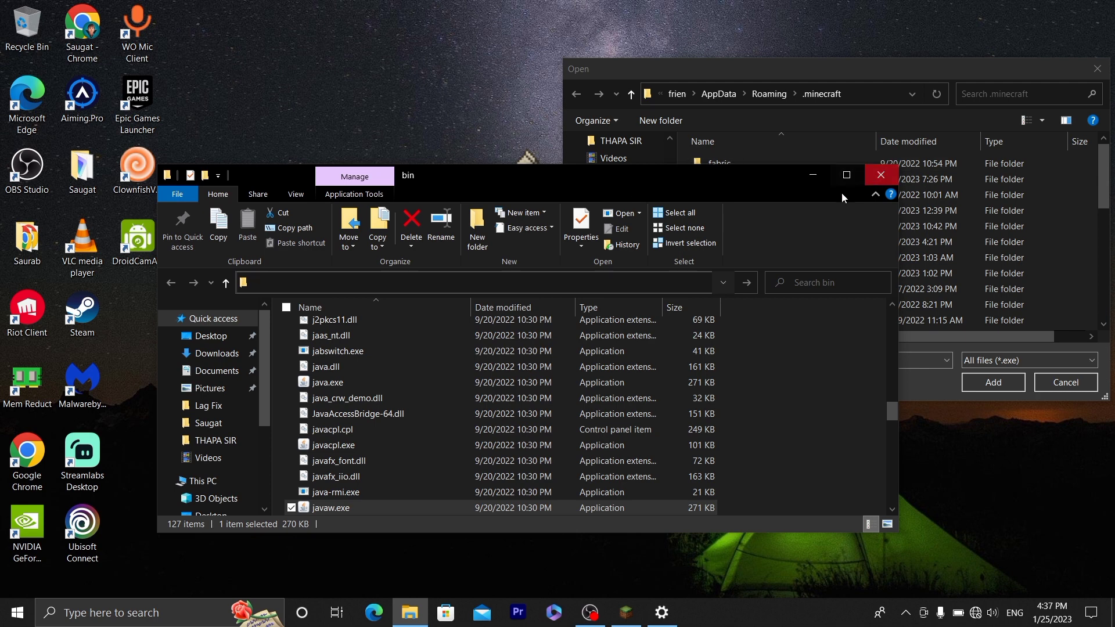
left_click(871, 174)
Go to the copied jre1.8.0_281\bin path in the browse dialog and add javaw.exe to the graphics preference list
left_click(852, 100)
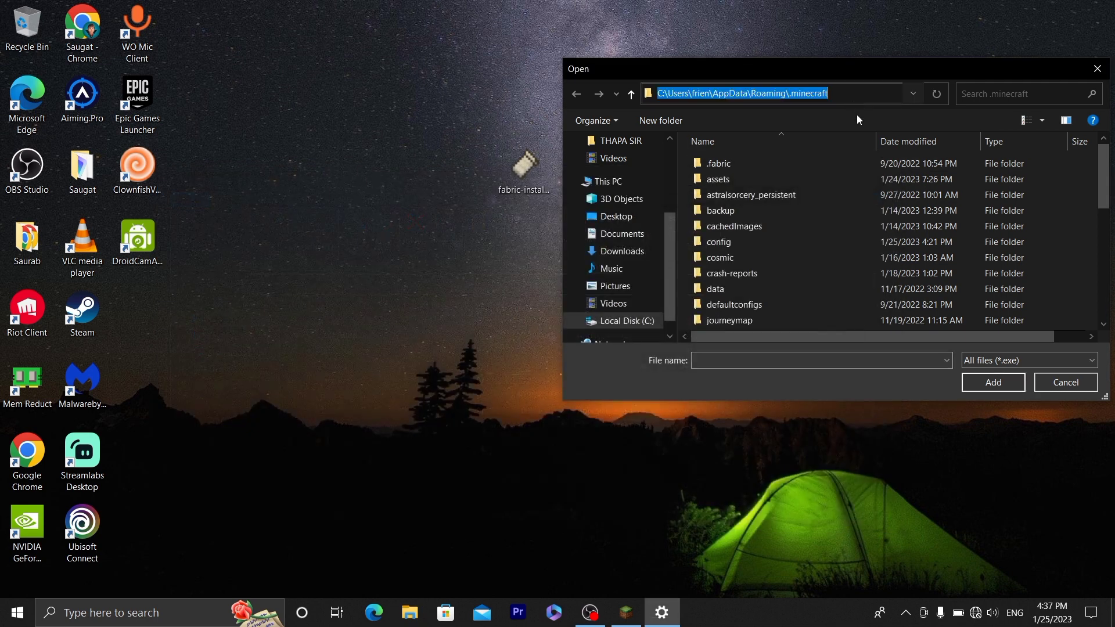
key("ctrl+v")
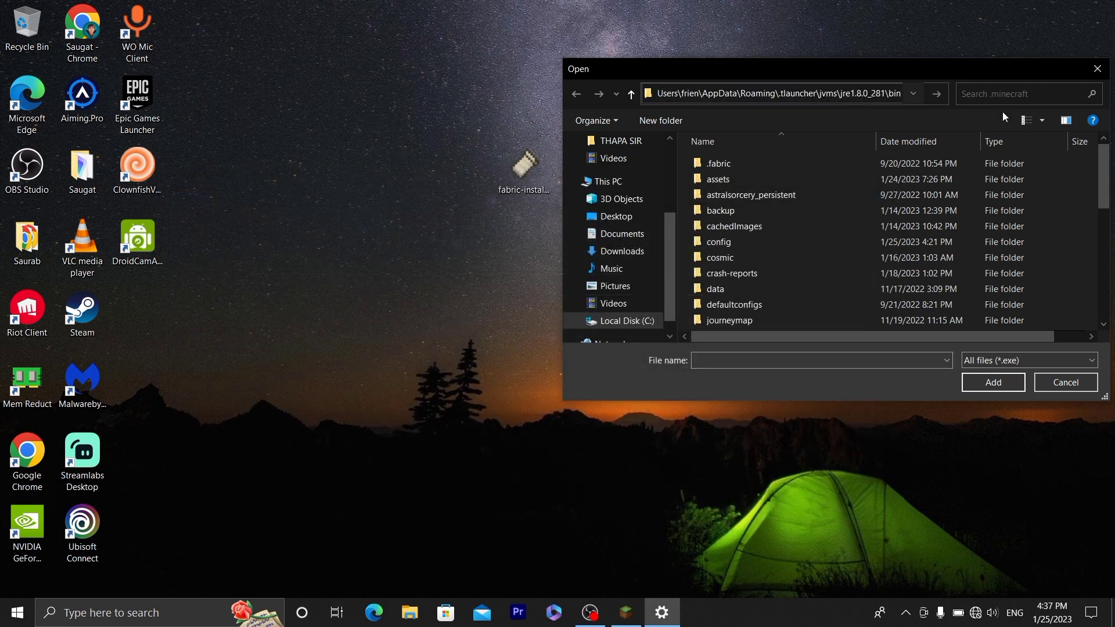
key("Return")
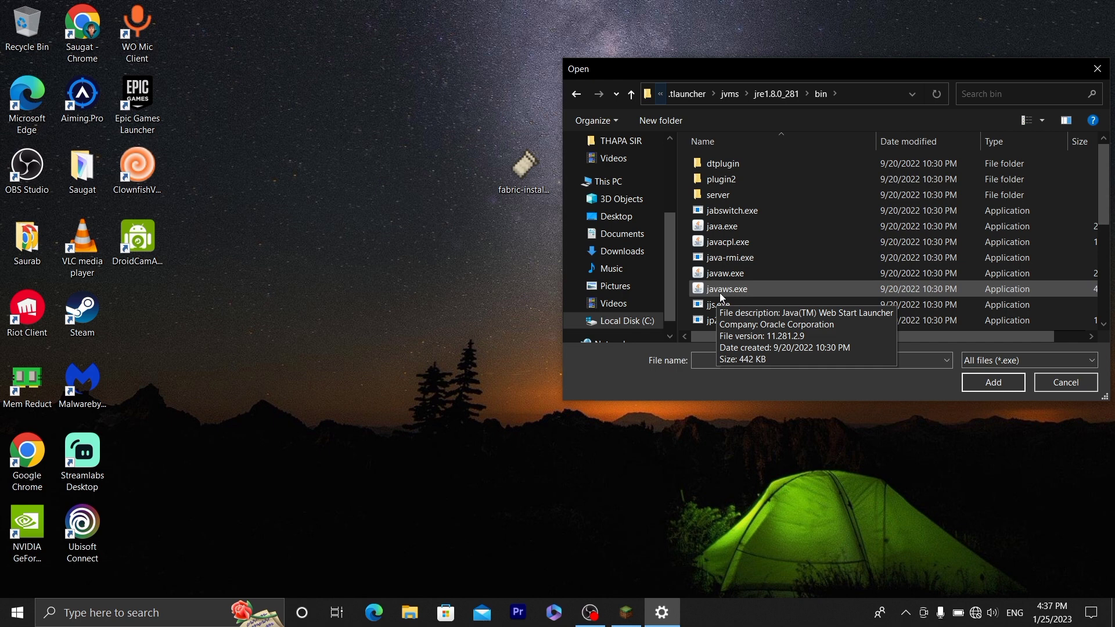
left_click(758, 274)
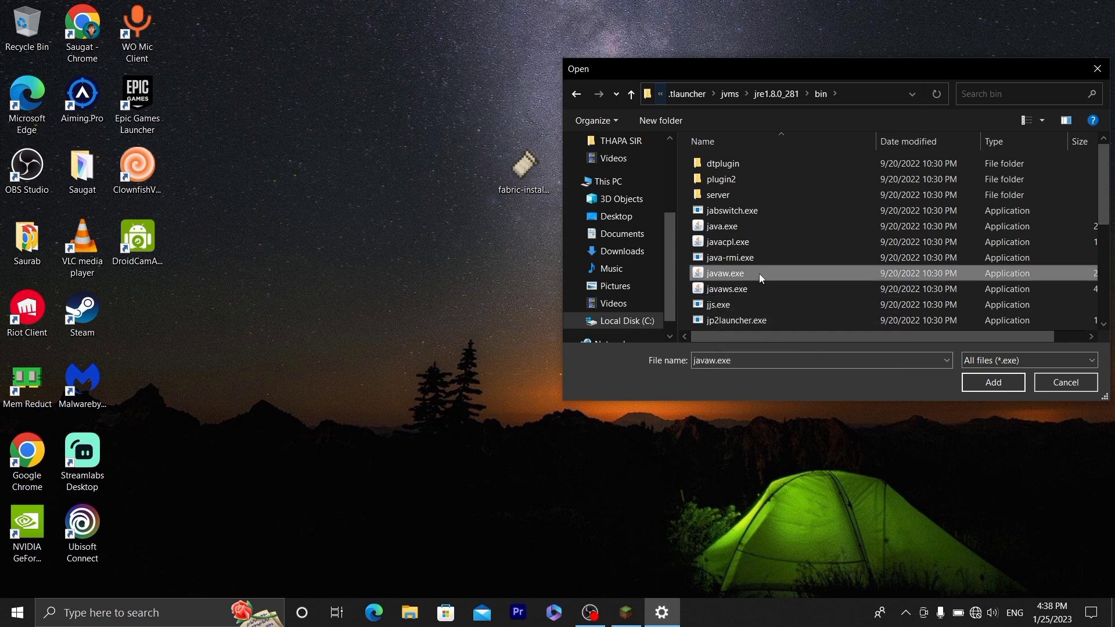
left_click(997, 382)
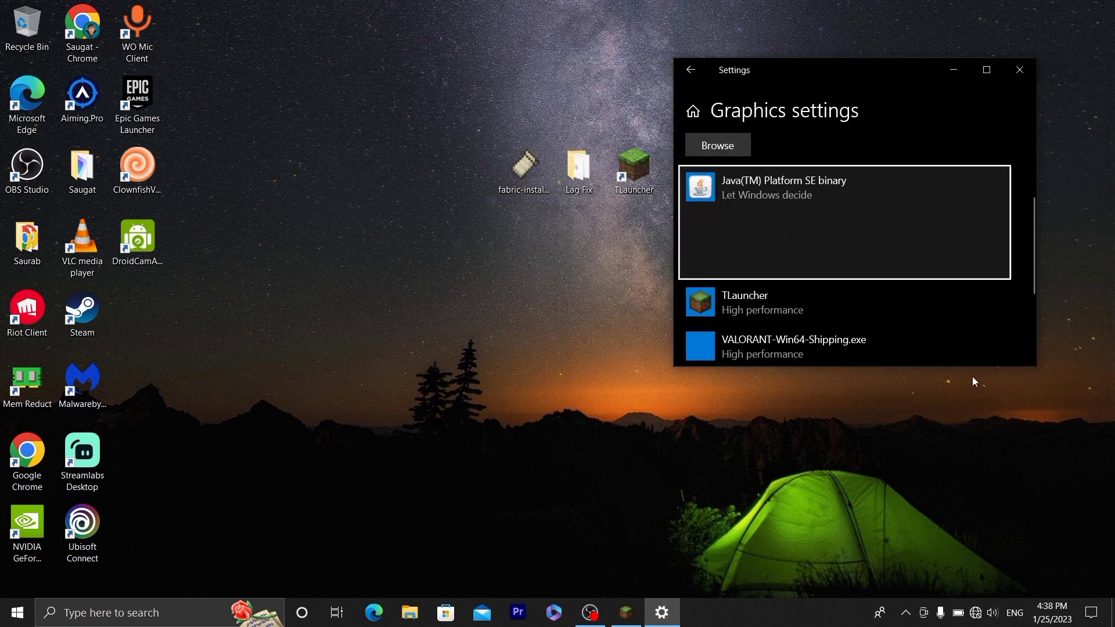
Set the Java(TM) Platform SE binary's graphics preference to High performance, save it and expand the TLauncher entry
left_click(876, 254)
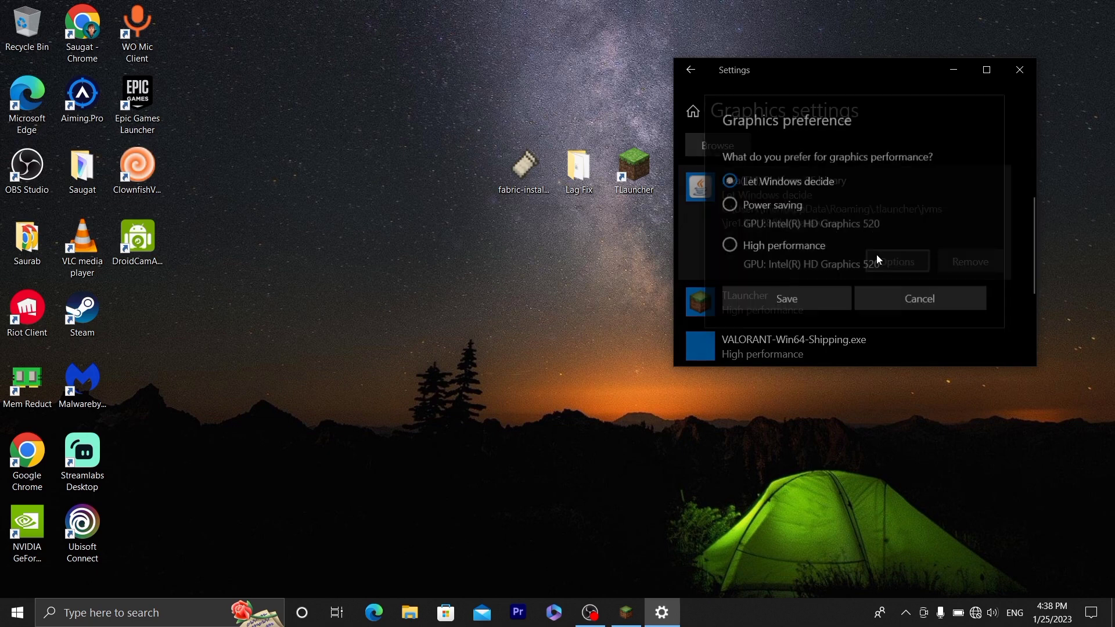
left_click(797, 264)
left_click(794, 297)
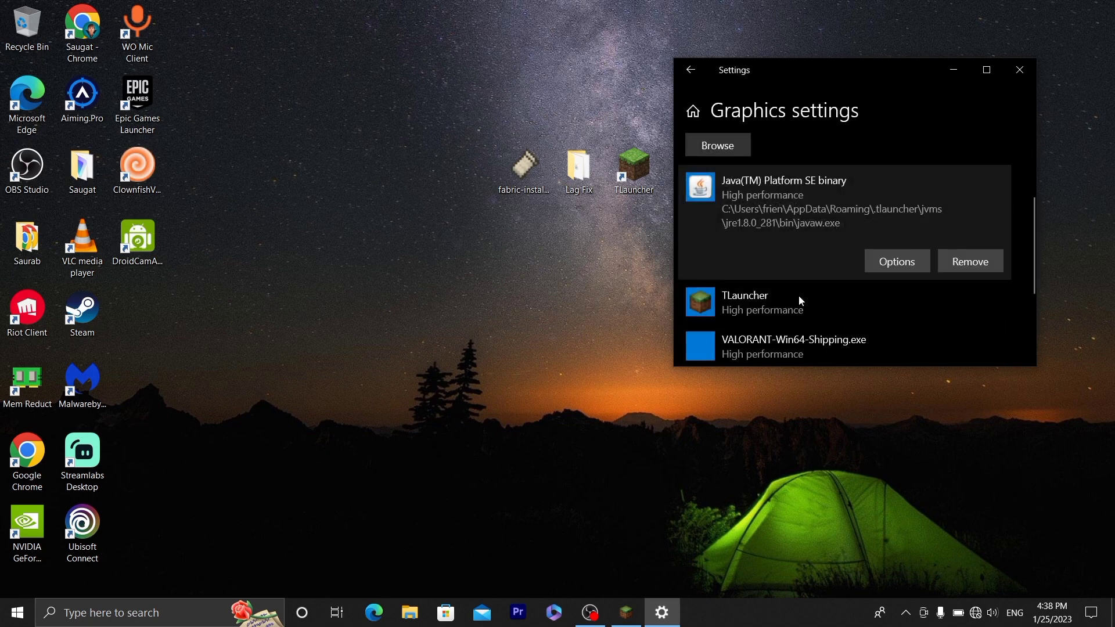
left_click(832, 296)
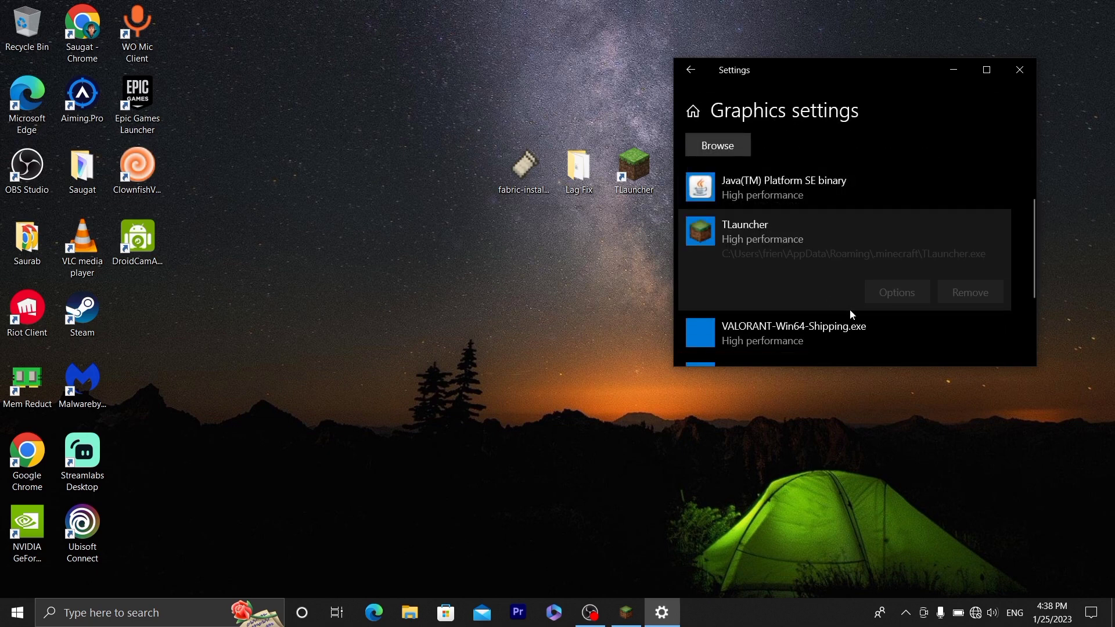
Close the Graphics settings window and refresh the desktop
left_click(1029, 73)
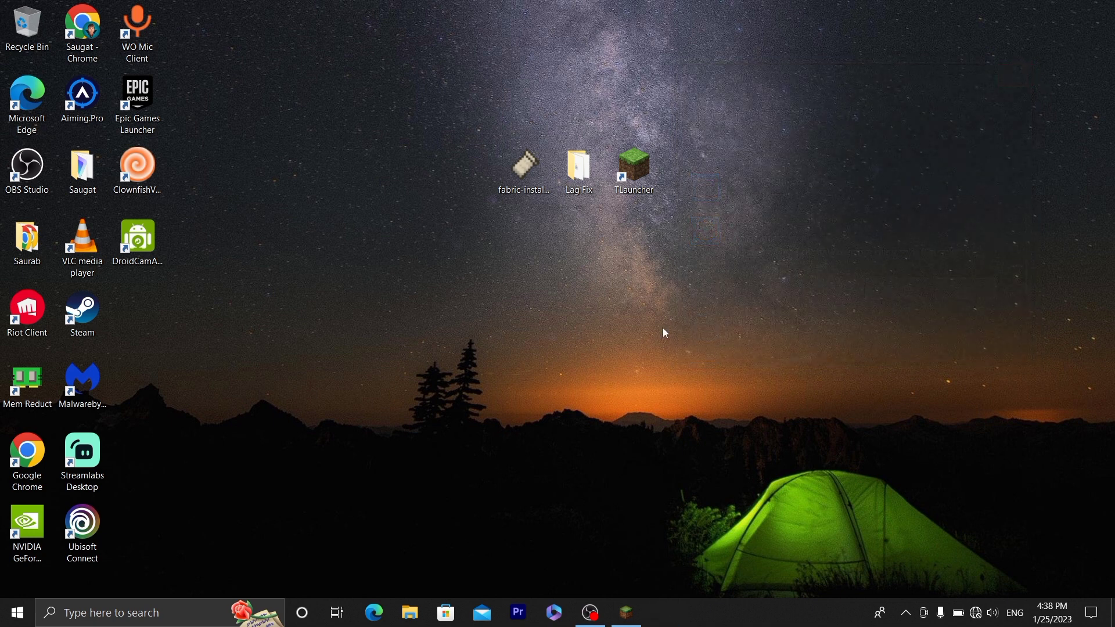
right_click(419, 393)
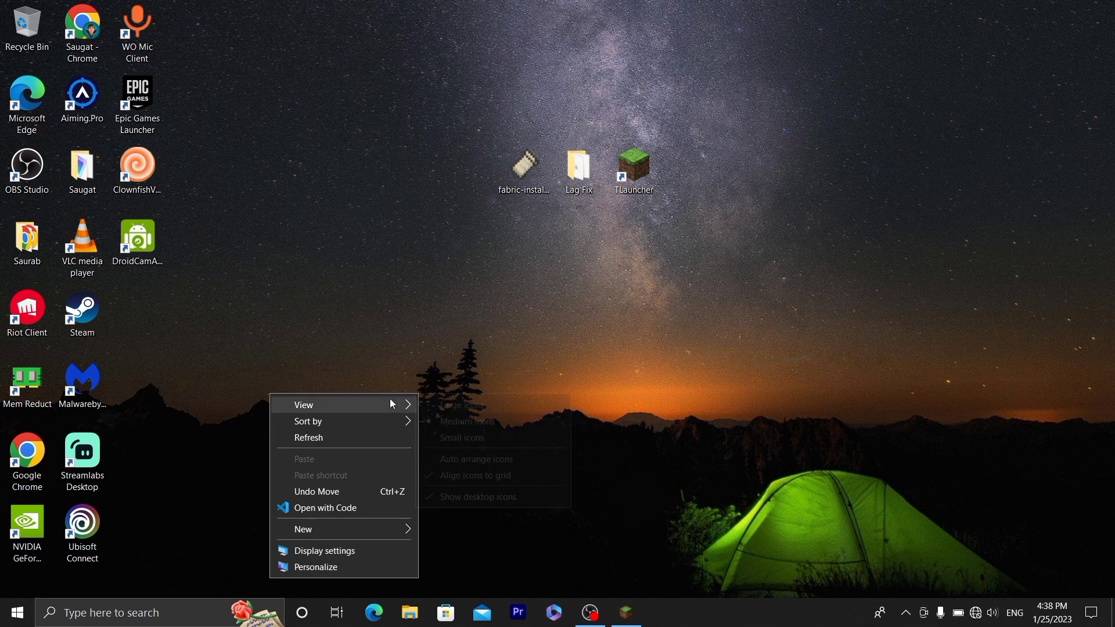
left_click(355, 433)
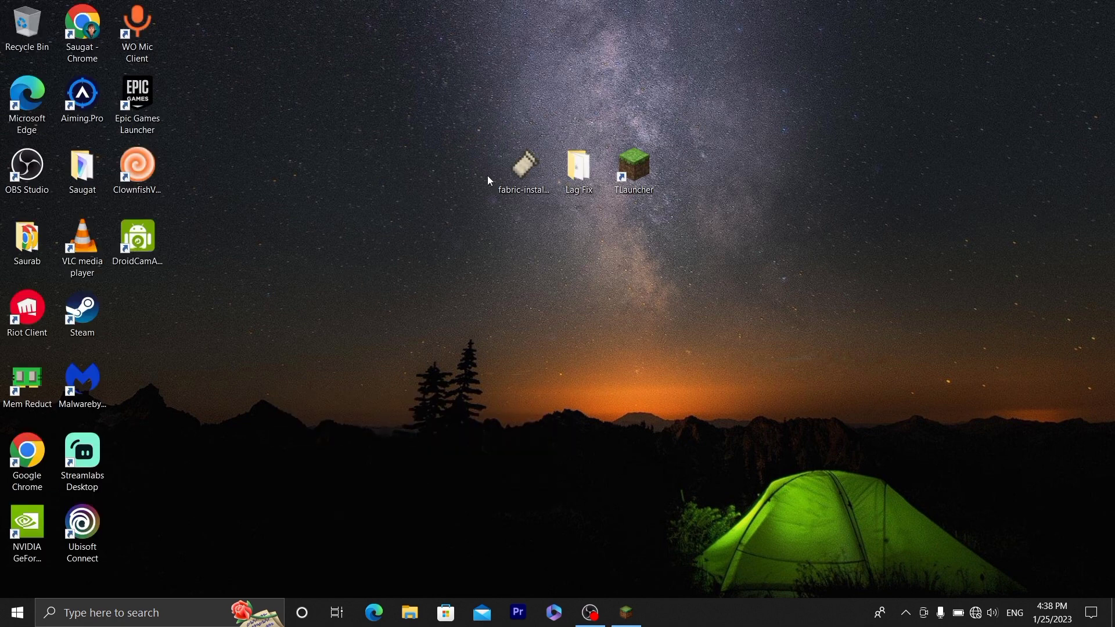
Try to run fabric-installer-0.11.1.exe from the desktop, look through its error report and close it
double_click(509, 173)
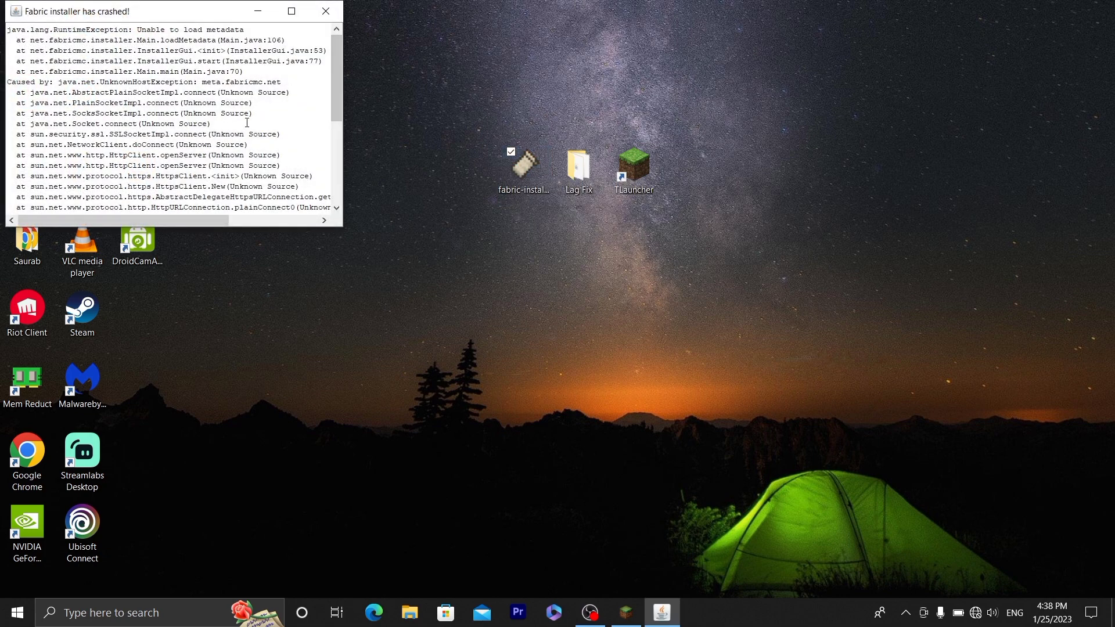
left_click_drag(337, 79, 337, 160)
left_click(323, 11)
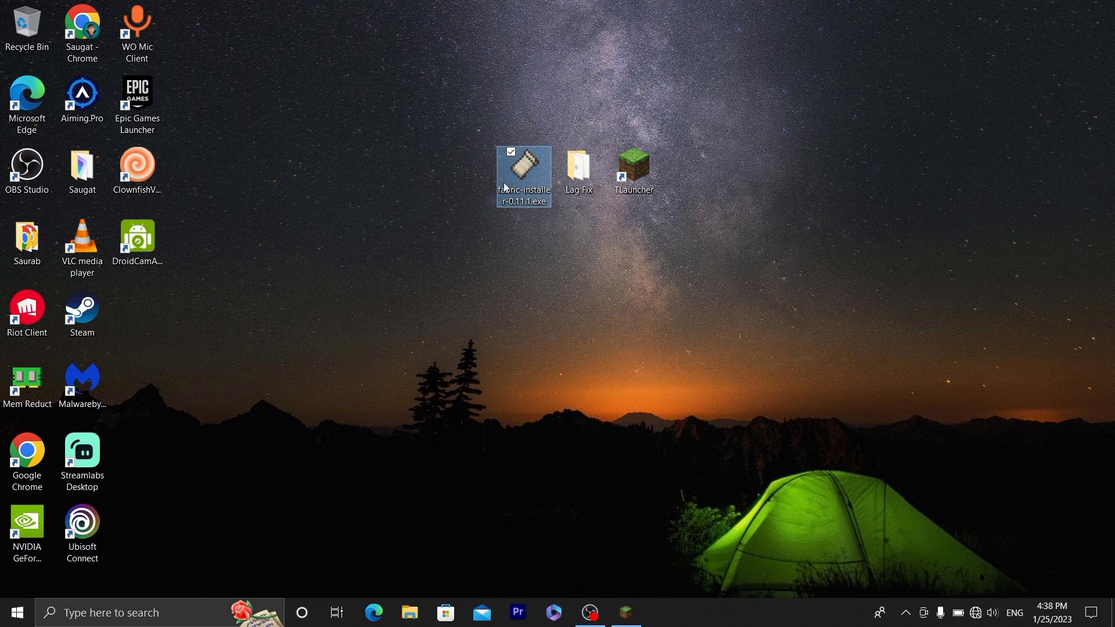
Refresh the desktop, try launching the Fabric installer a second time and close its error report
right_click(677, 233)
left_click(756, 277)
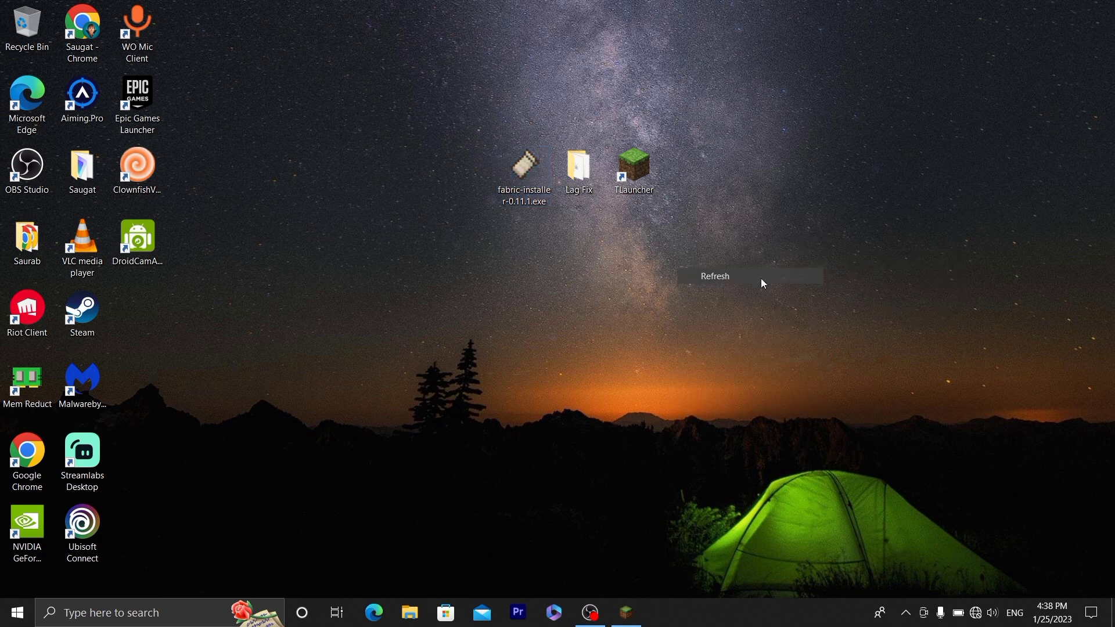
left_click(510, 173)
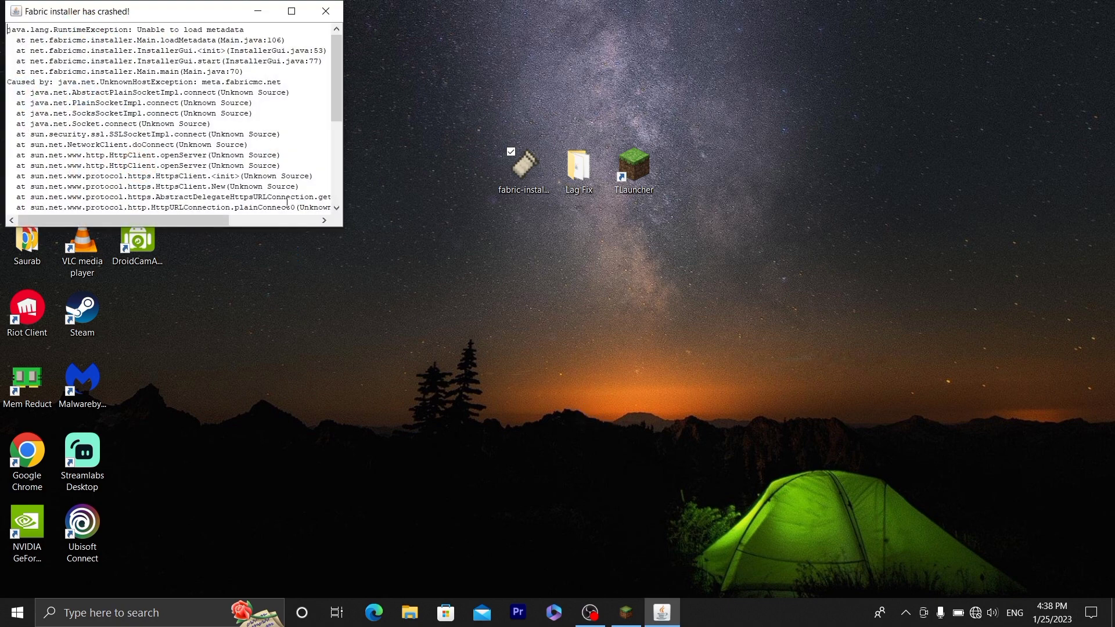
scroll(287, 202, "down", 3)
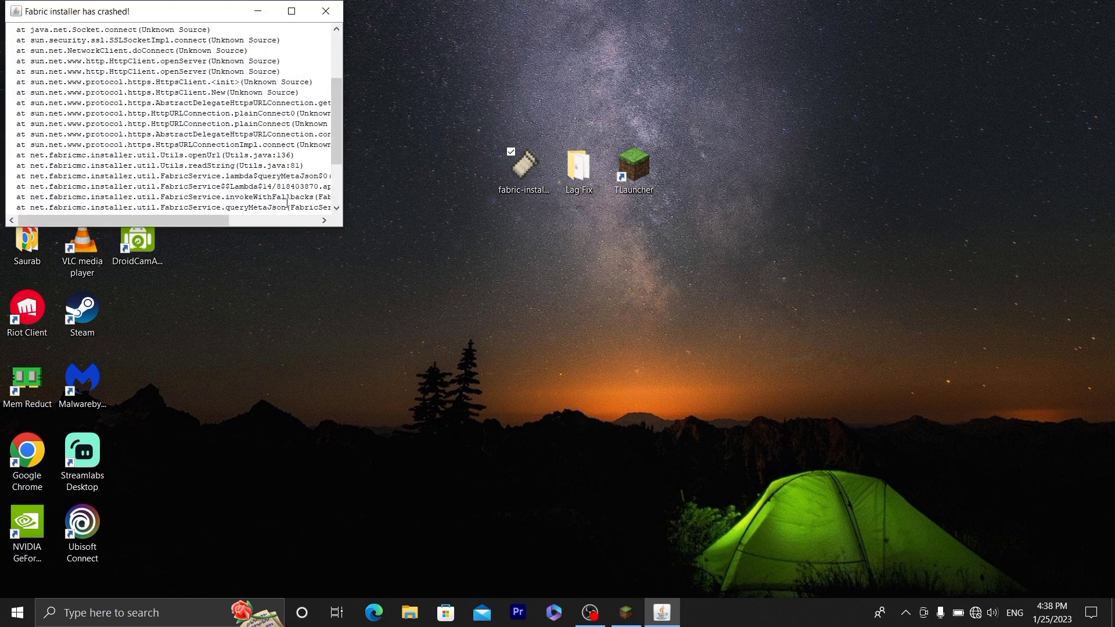
left_click(326, 11)
Quit TLauncher, try running the Fabric installer again and dismiss its error report
left_click(626, 613)
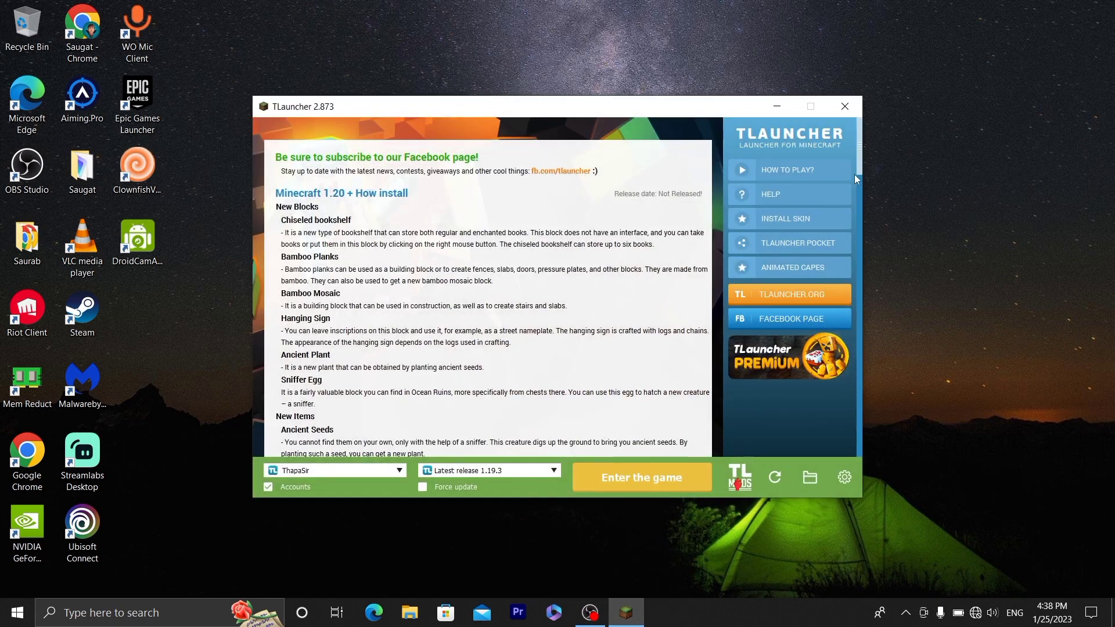
left_click(848, 102)
right_click(848, 96)
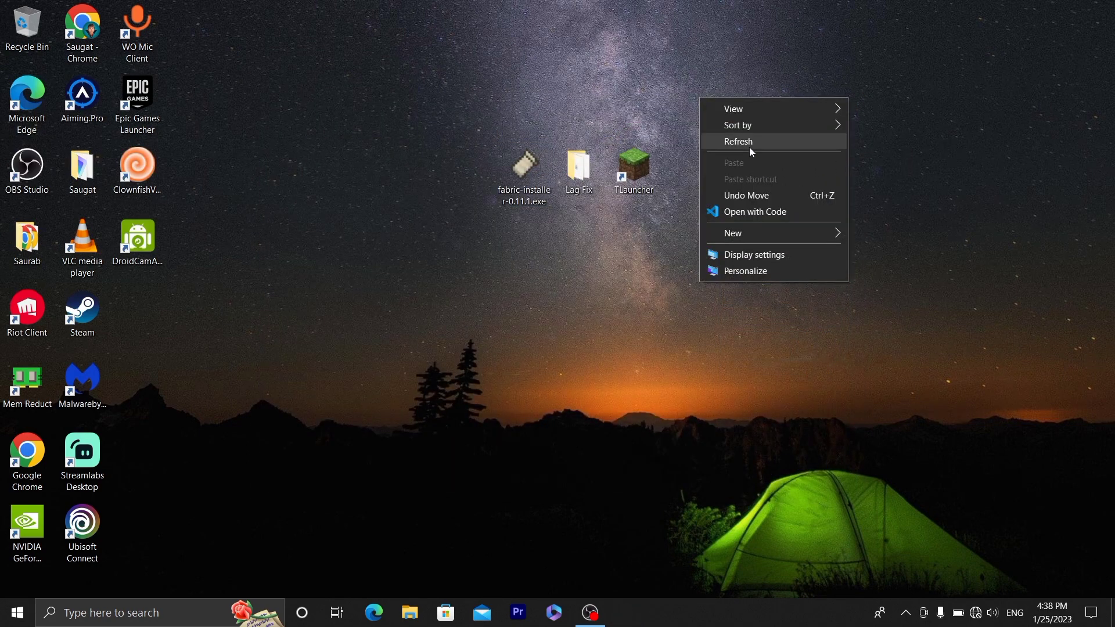
left_click(749, 146)
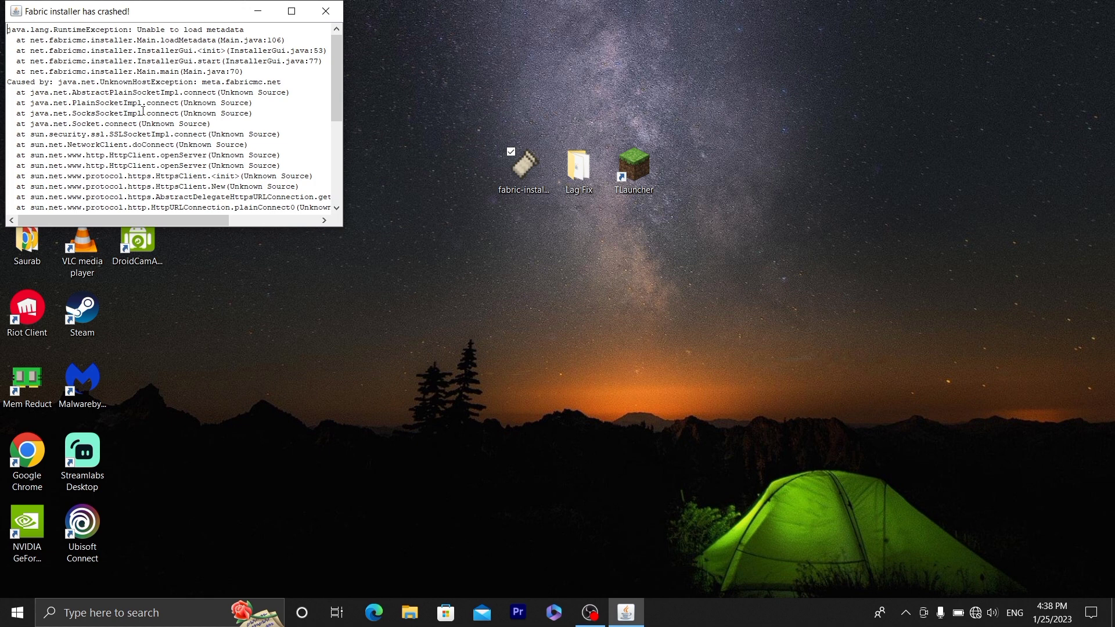
scroll(142, 110, "down", 6)
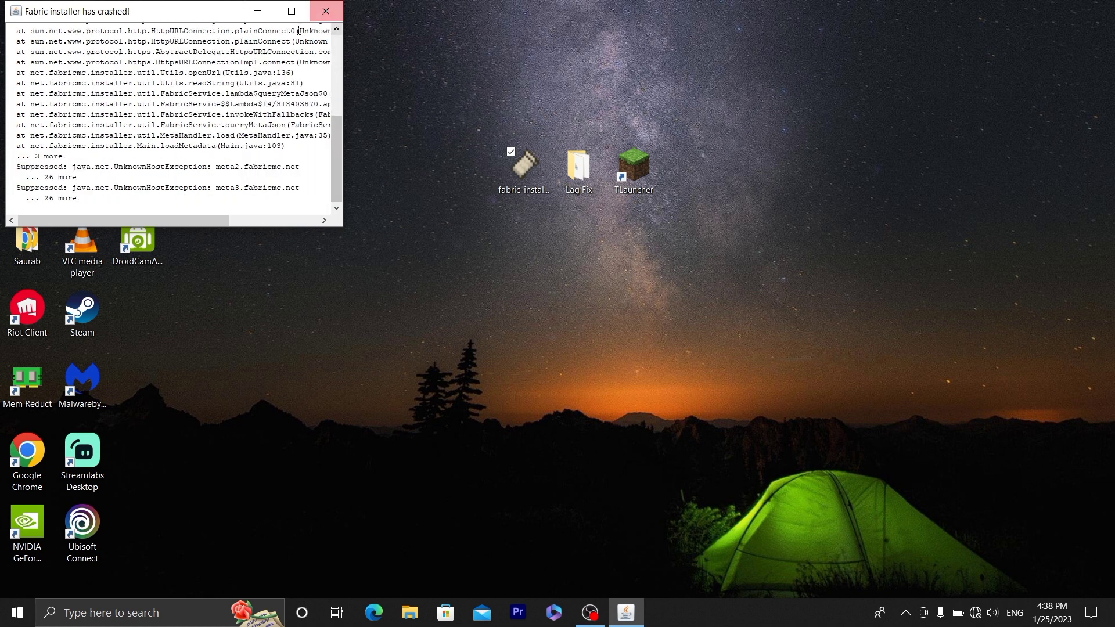
left_click(326, 11)
Refresh the desktop and make another attempt at opening the Fabric installer file
left_click(688, 273)
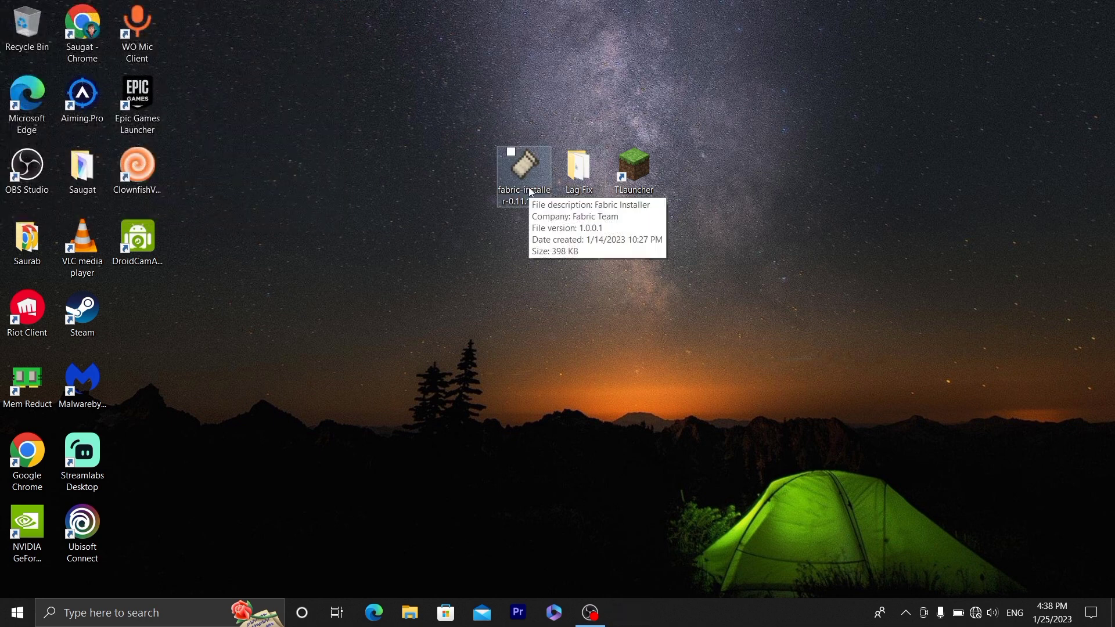
right_click(720, 384)
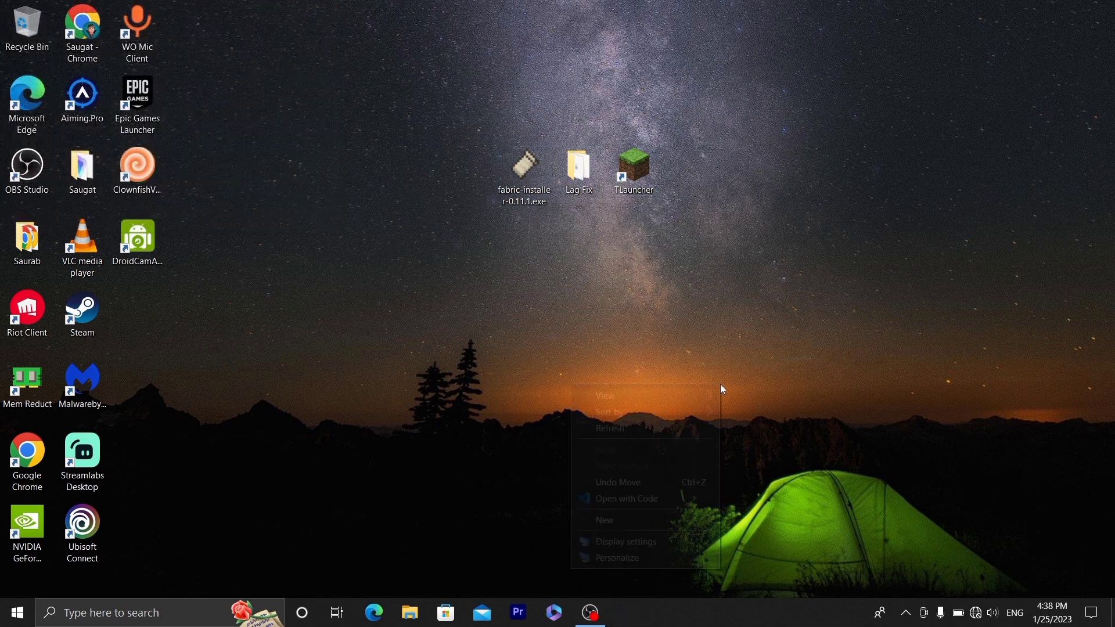
left_click(643, 428)
right_click(522, 165)
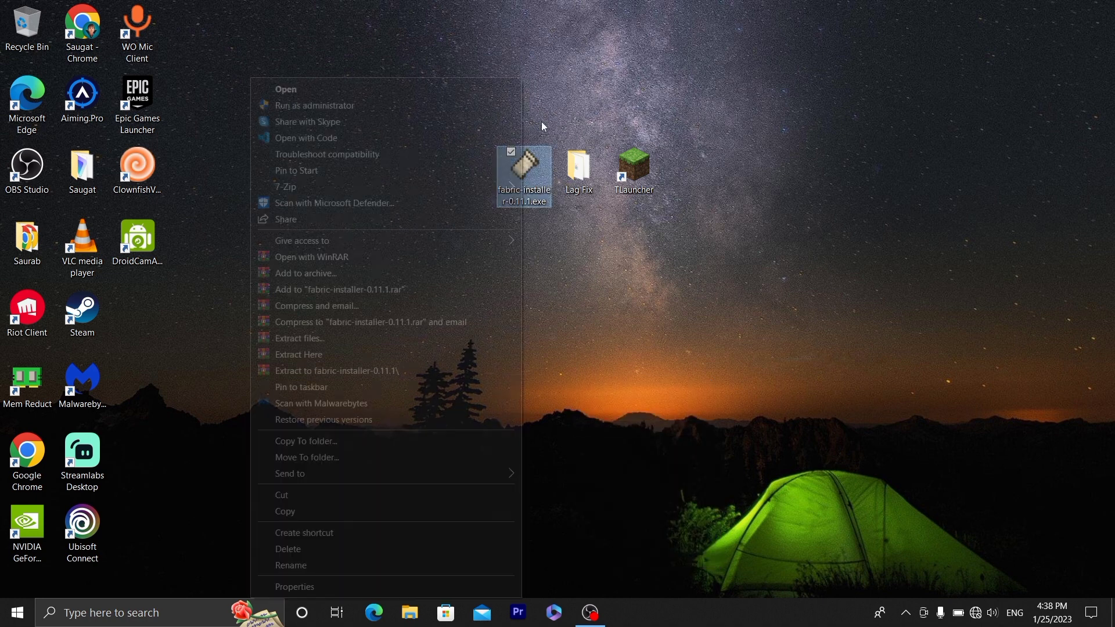
left_click(395, 90)
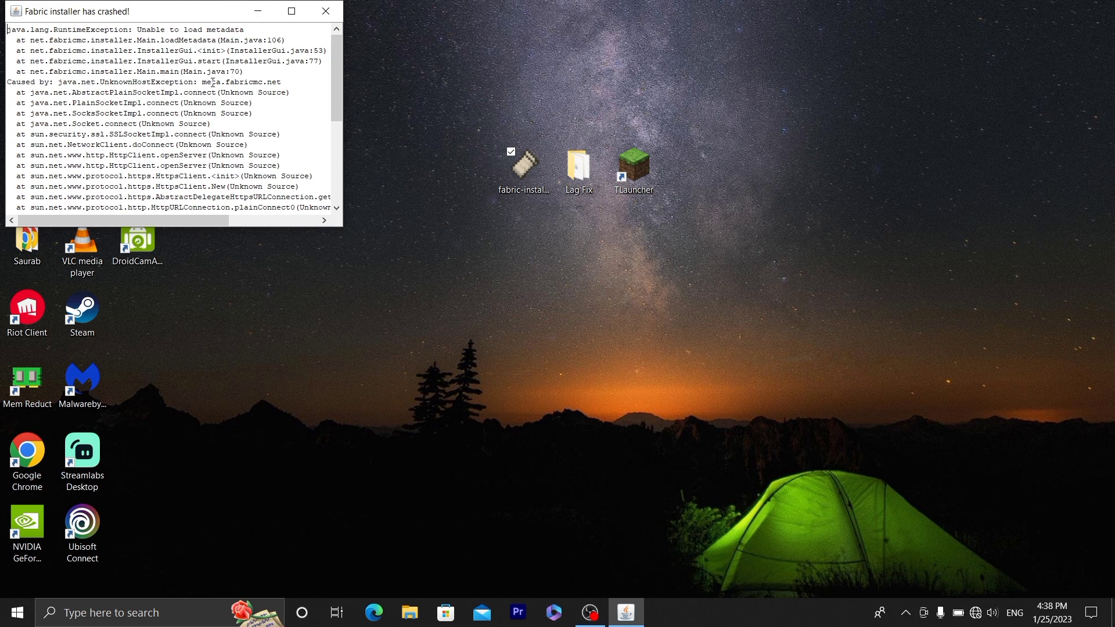
Check the internet connection in the available networks list, then dismiss it and close the Fabric error report
left_click(978, 622)
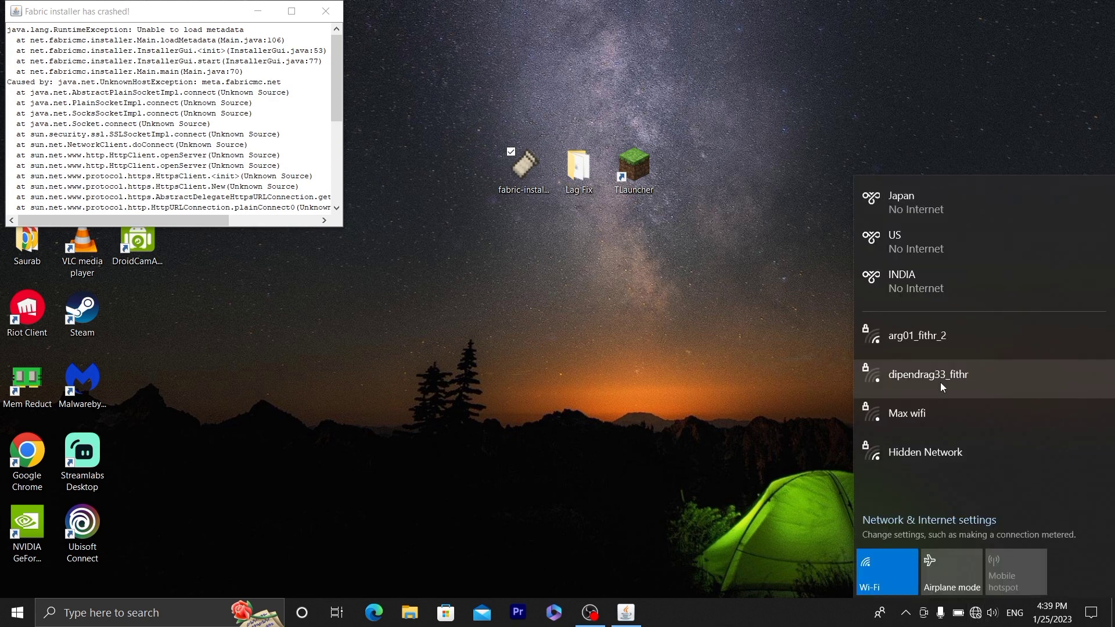
left_click(700, 335)
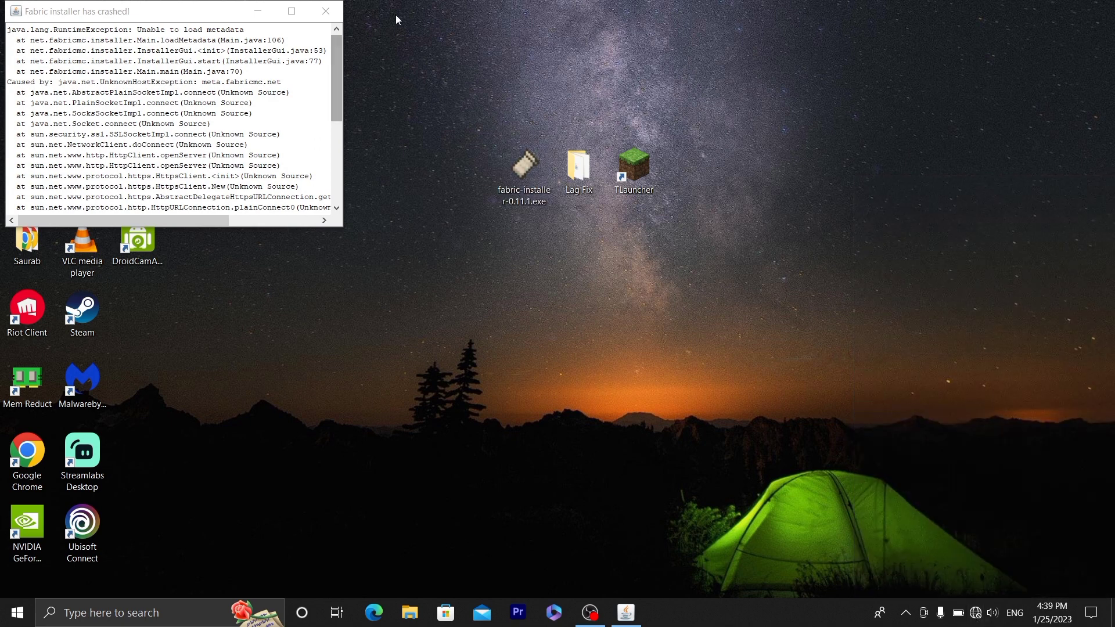
left_click(325, 11)
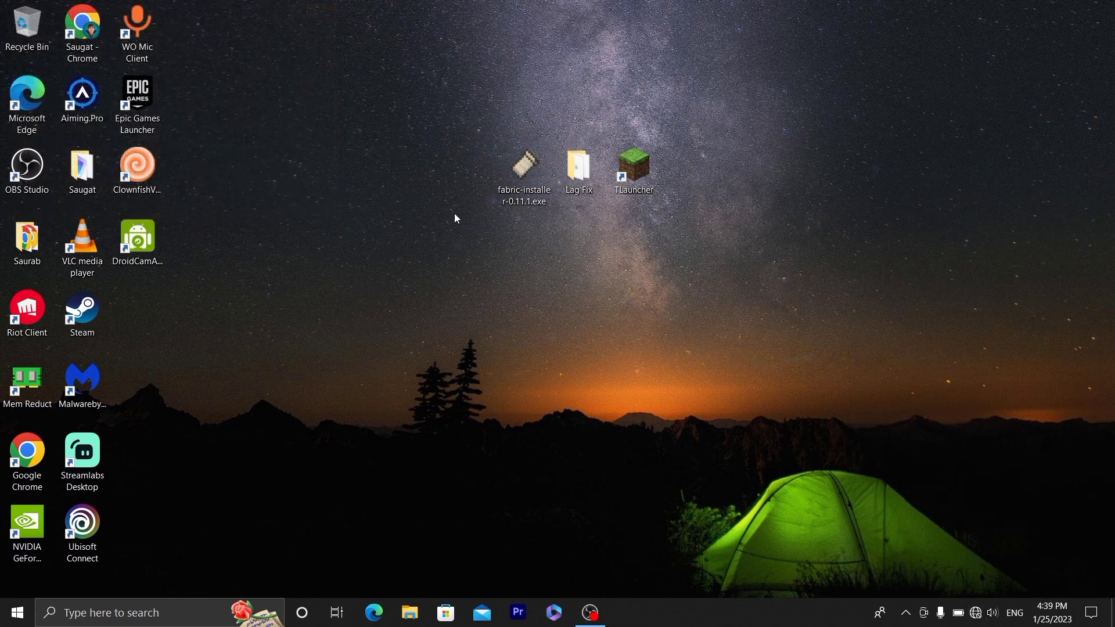
Try once more to launch fabric-installer-0.11.1.exe from the desktop
double_click(509, 181)
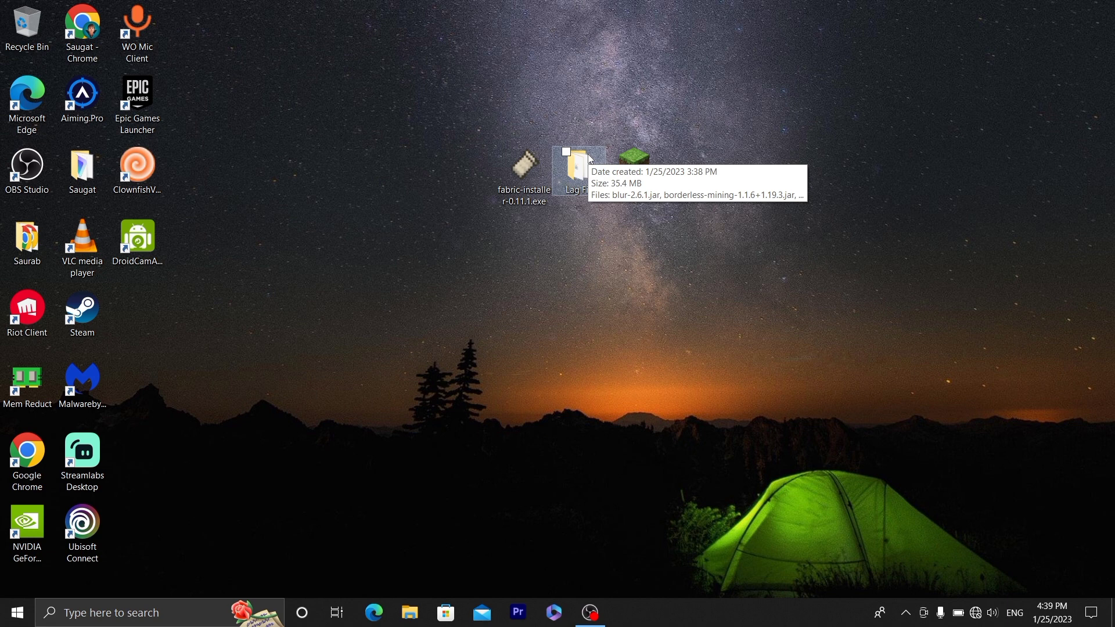
right_click(364, 71)
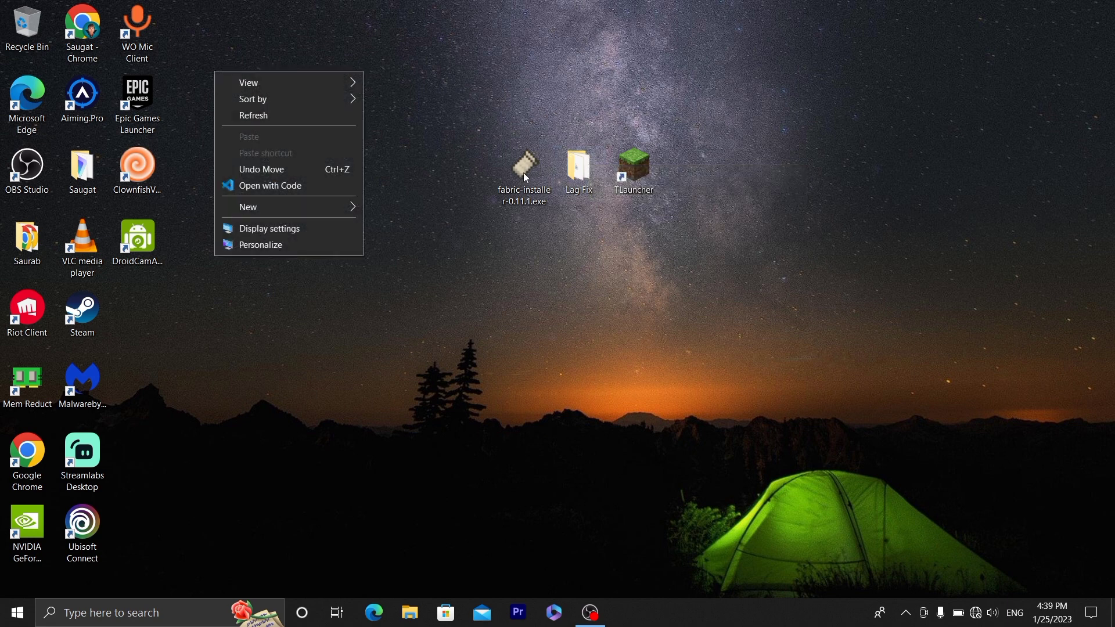
left_click(417, 180)
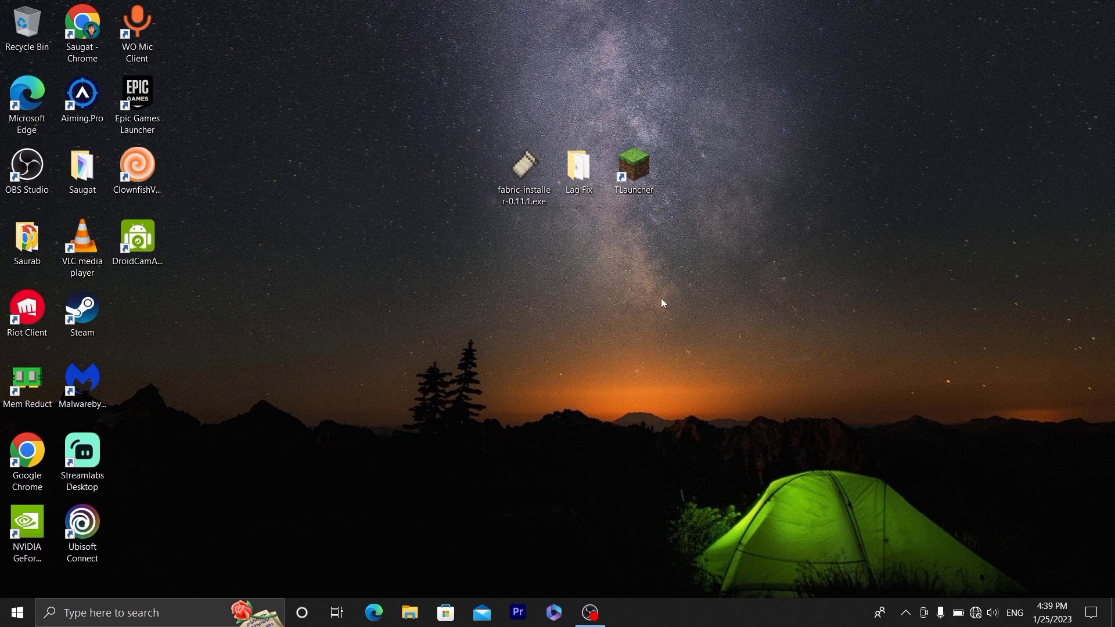
Launch TLauncher from the desktop and refresh the desktop while its version list loads
double_click(647, 172)
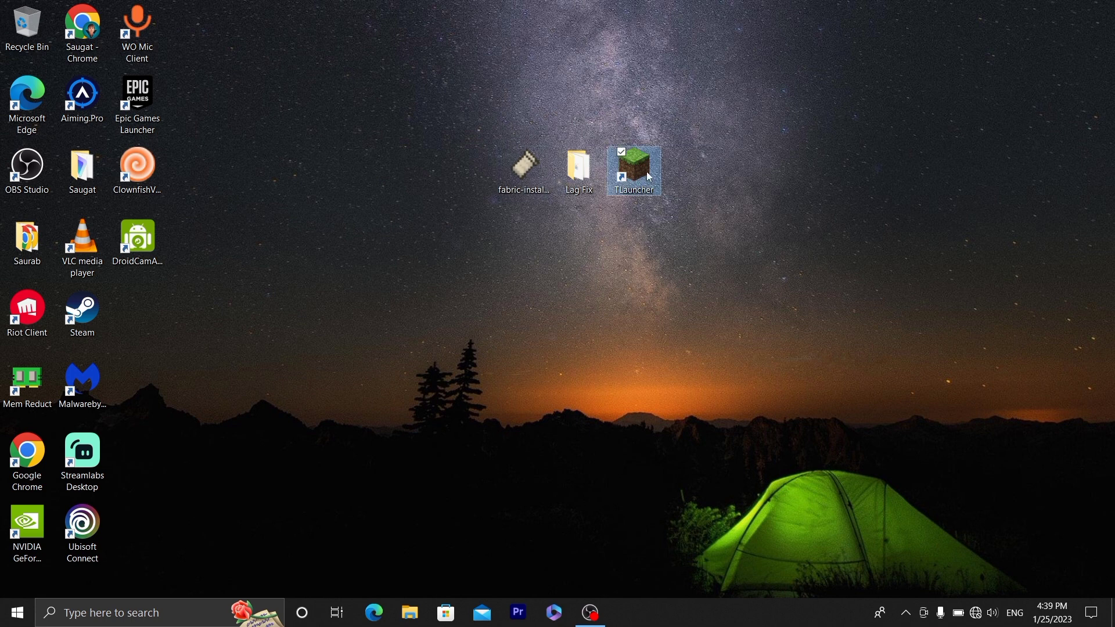
right_click(849, 129)
left_click(770, 181)
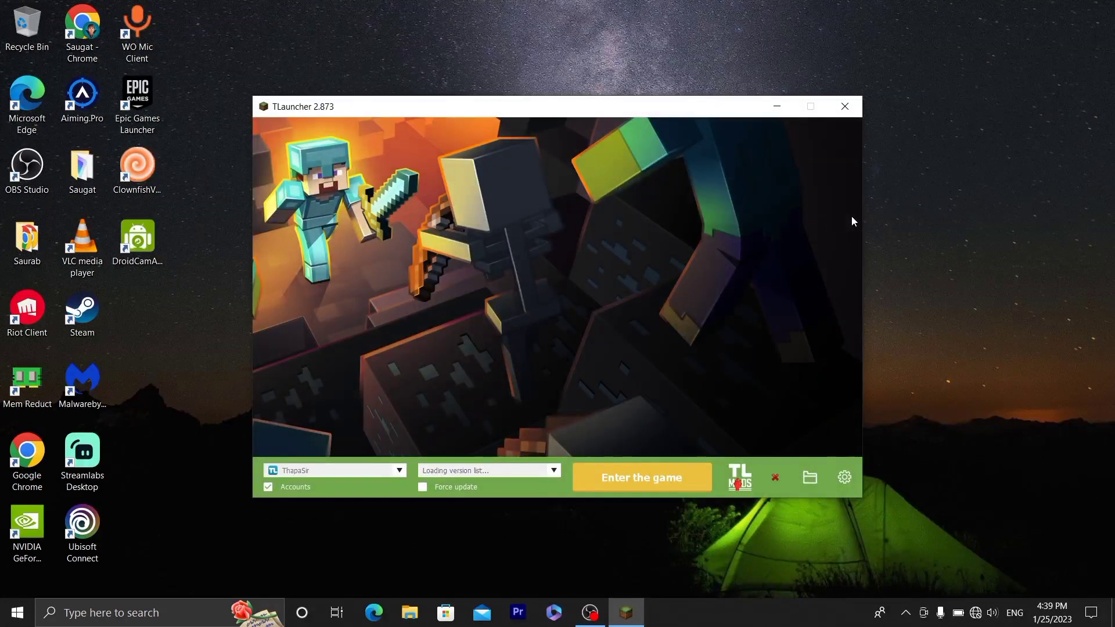
right_click(979, 216)
left_click(924, 262)
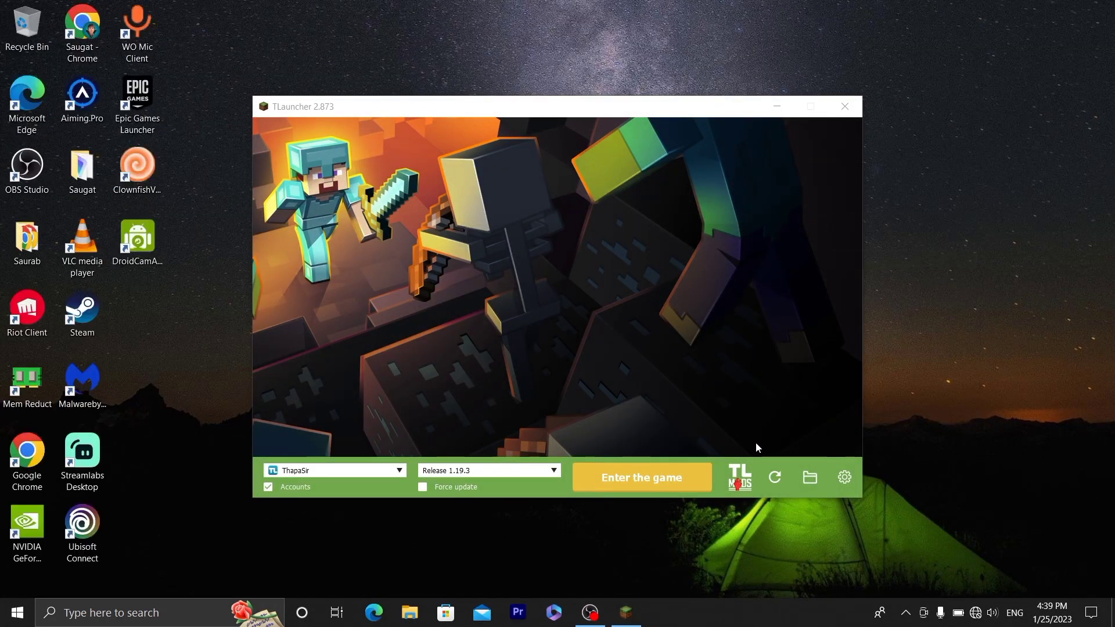
Open the .minecraft folder from TLauncher, minimize TLauncher and move the folder window clear of the desktop icons
left_click(804, 479)
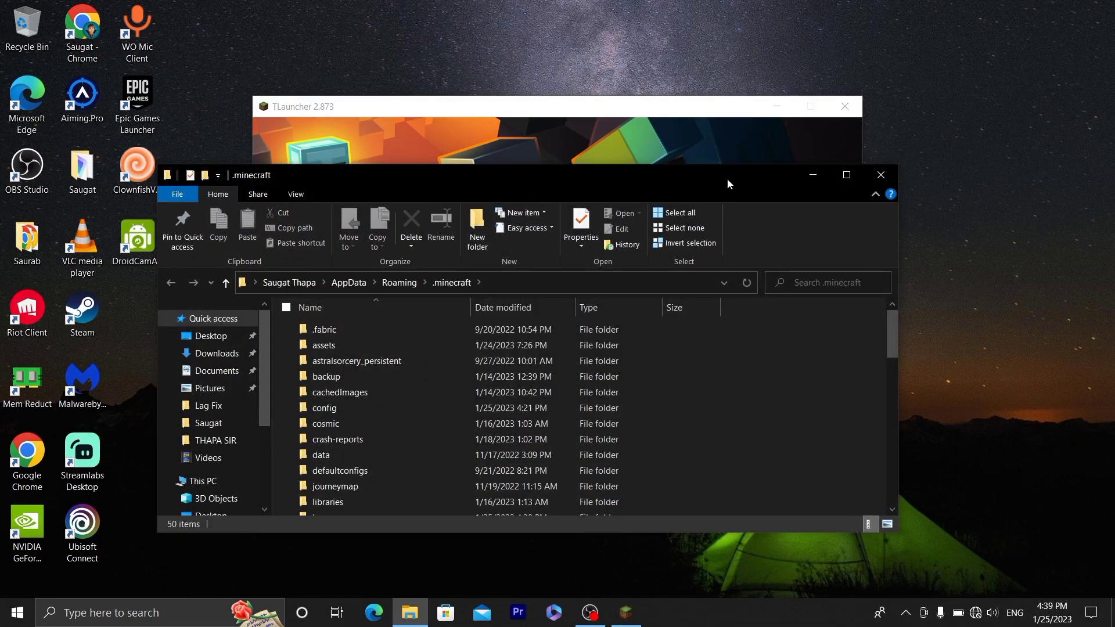
left_click_drag(728, 180, 565, 90)
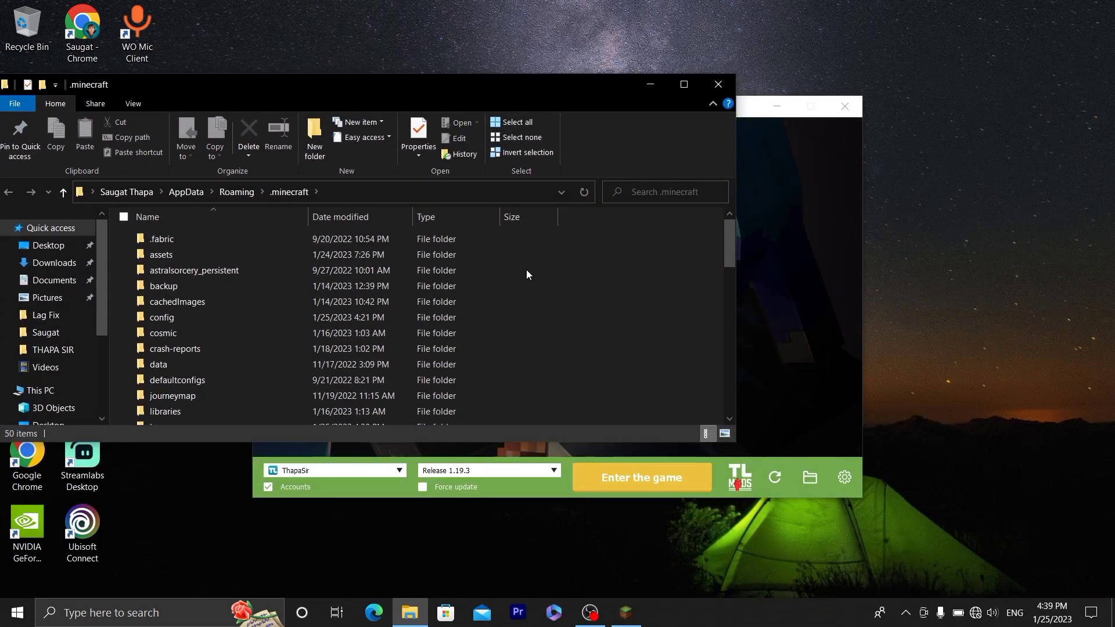
left_click(777, 107)
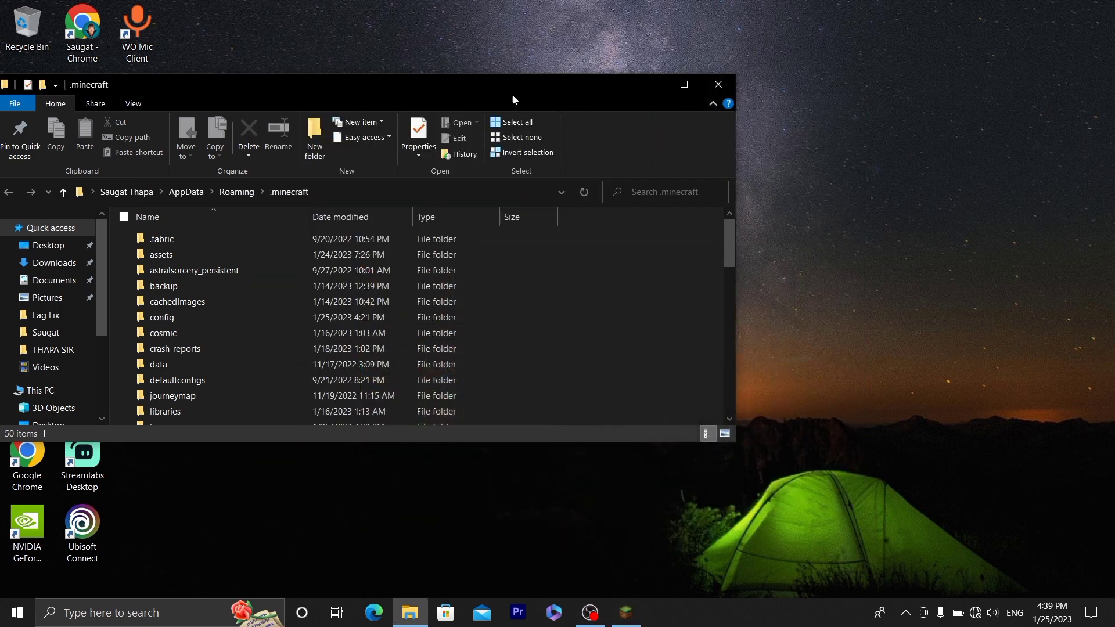
left_click_drag(496, 79, 812, 203)
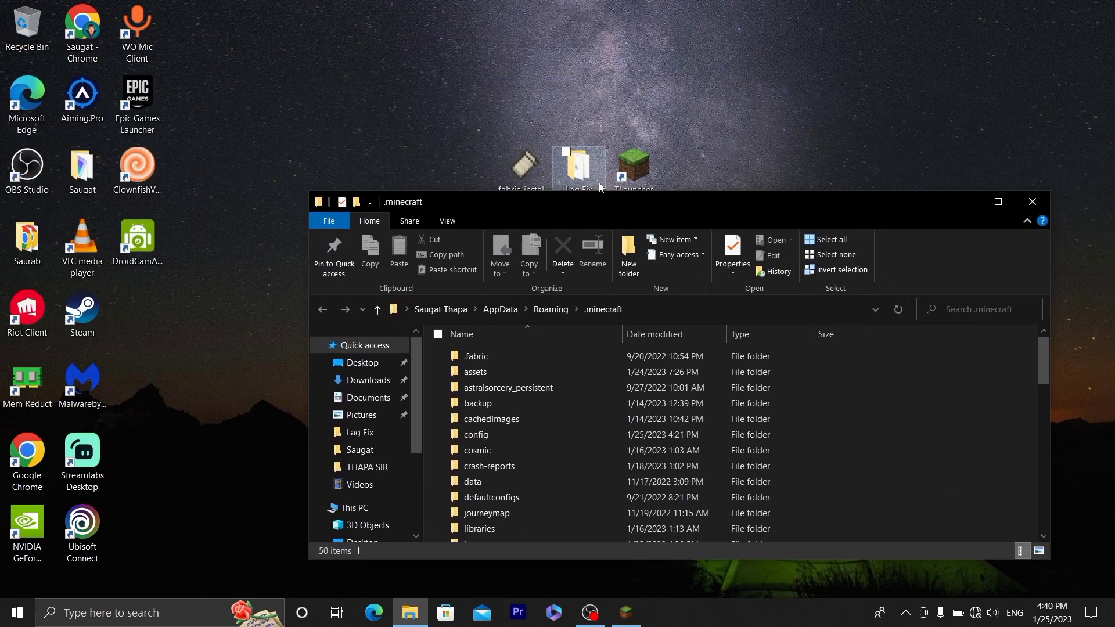
Move the Lag Fix folder and the Fabric installer icons to free spots on the desktop away from the .minecraft window
left_click_drag(581, 166, 246, 103)
left_click_drag(514, 165, 1079, 34)
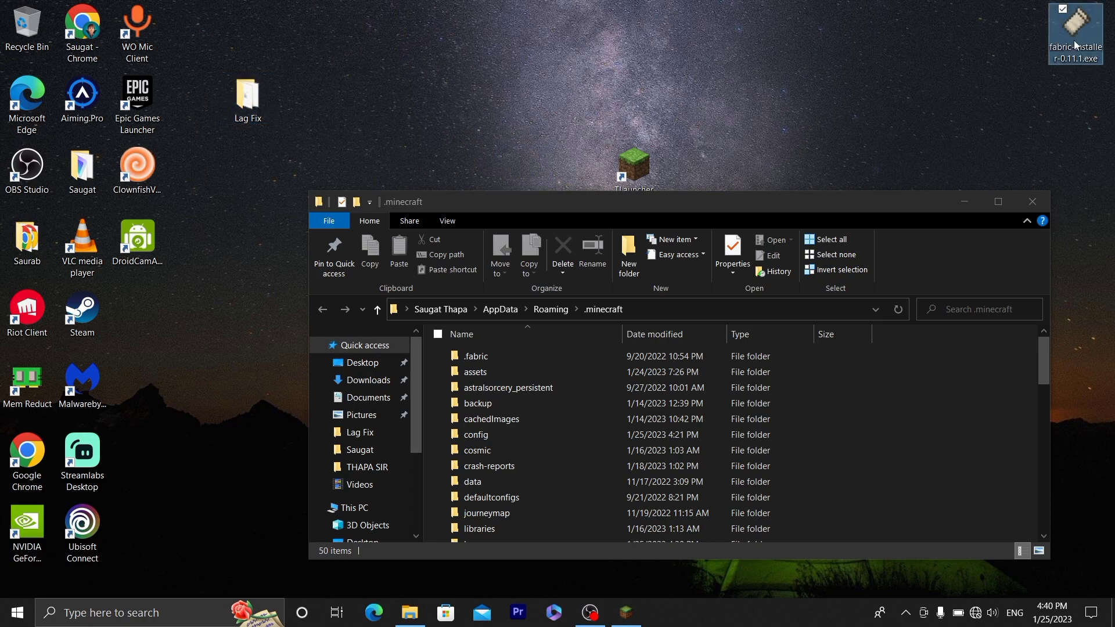
Open the Lag Fix folder, look through its mod files and arrange its window beside the .minecraft window
double_click(247, 97)
left_click_drag(741, 223, 416, 25)
scroll(390, 196, "down", 3)
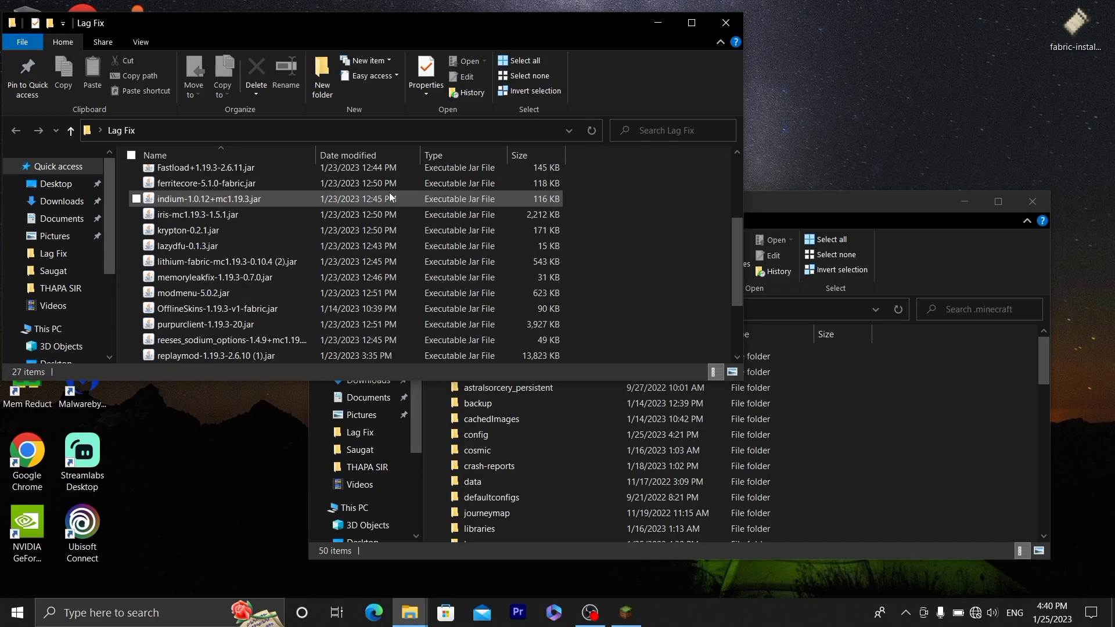
left_click(815, 205)
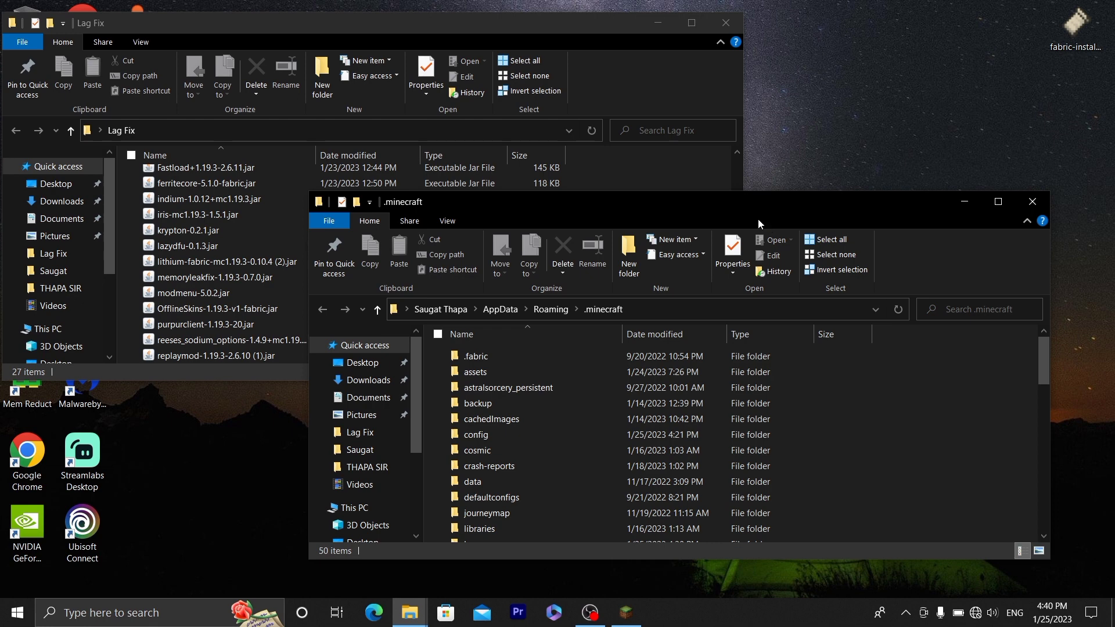
left_click_drag(765, 203, 851, 89)
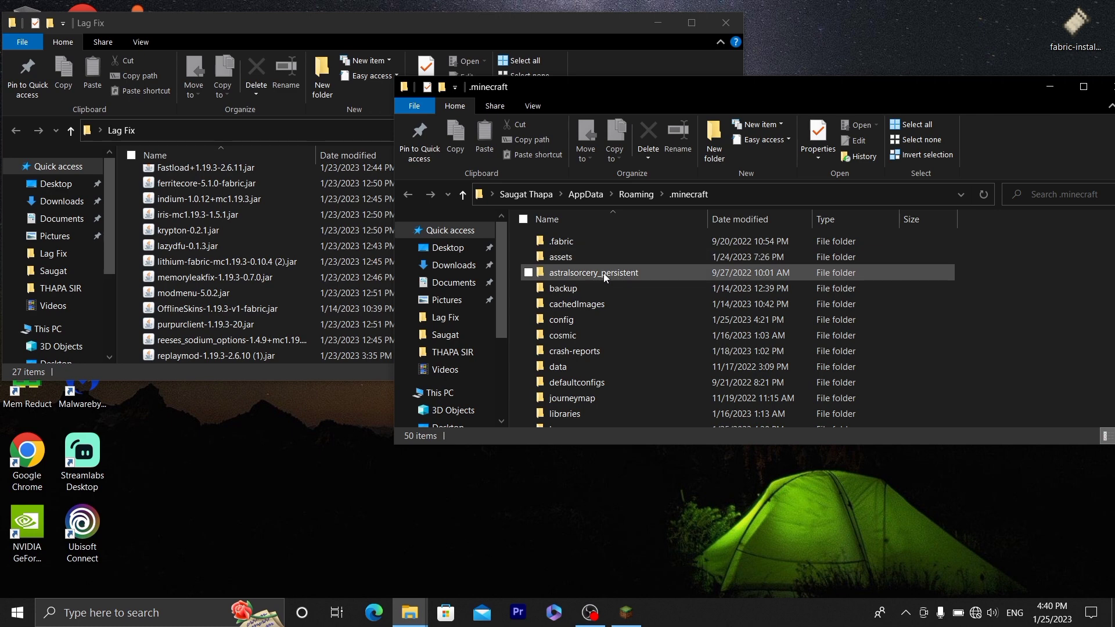
Restore TLauncher, access the .minecraft folder from it again and bring TLauncher in front of the folder windows
left_click(627, 619)
left_click(807, 473)
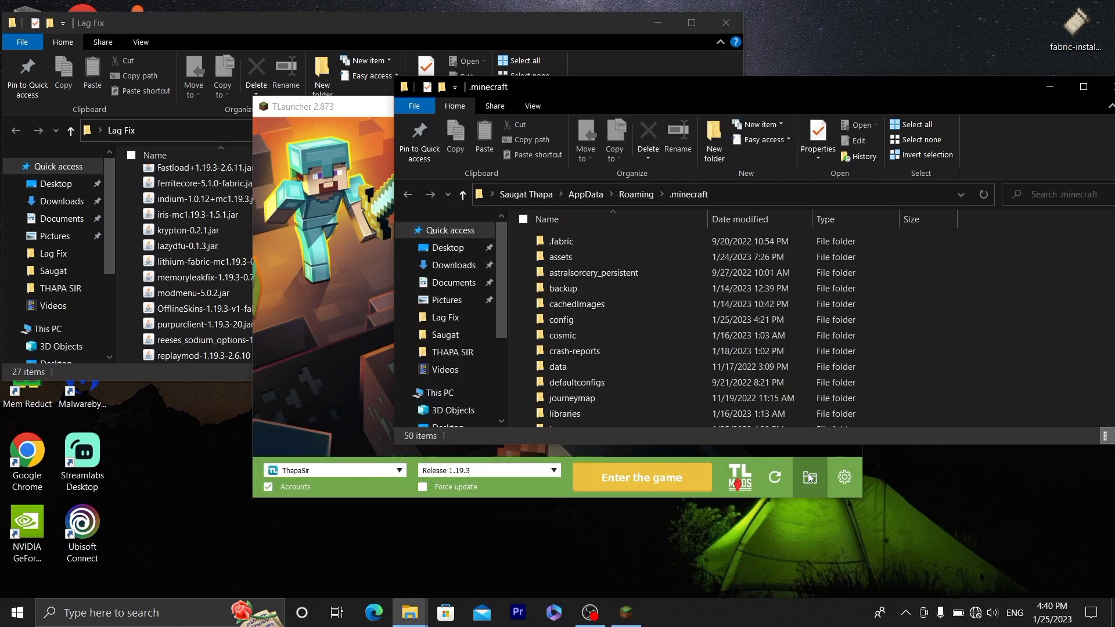
left_click(292, 115)
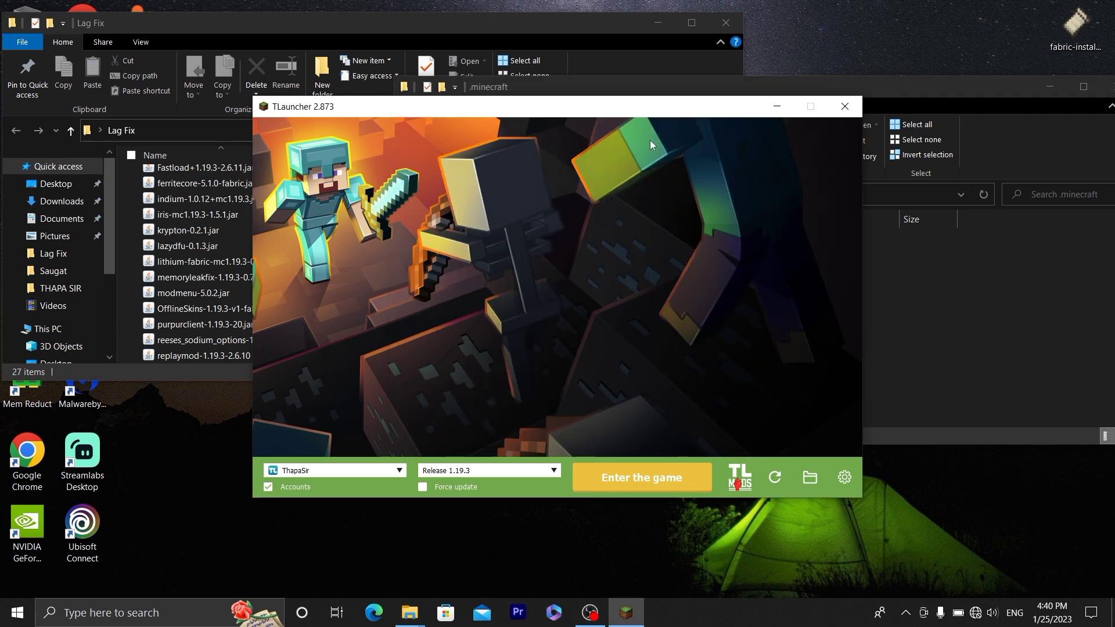
Minimize TLauncher and open the mods folder inside .minecraft
left_click(776, 108)
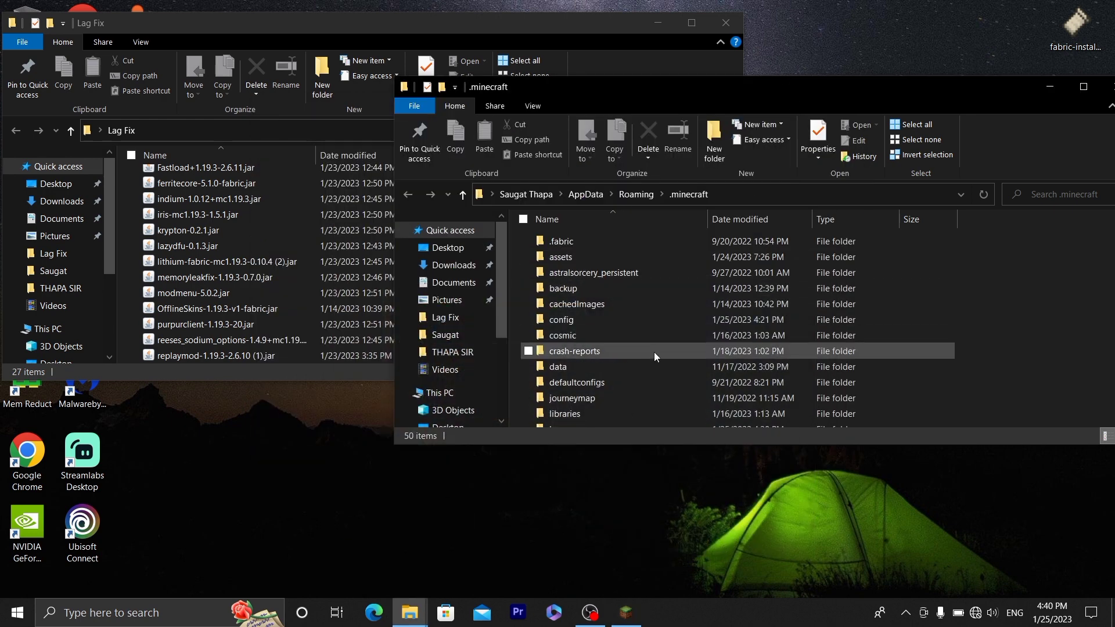
scroll(650, 339, "down", 1)
scroll(599, 382, "down", 1)
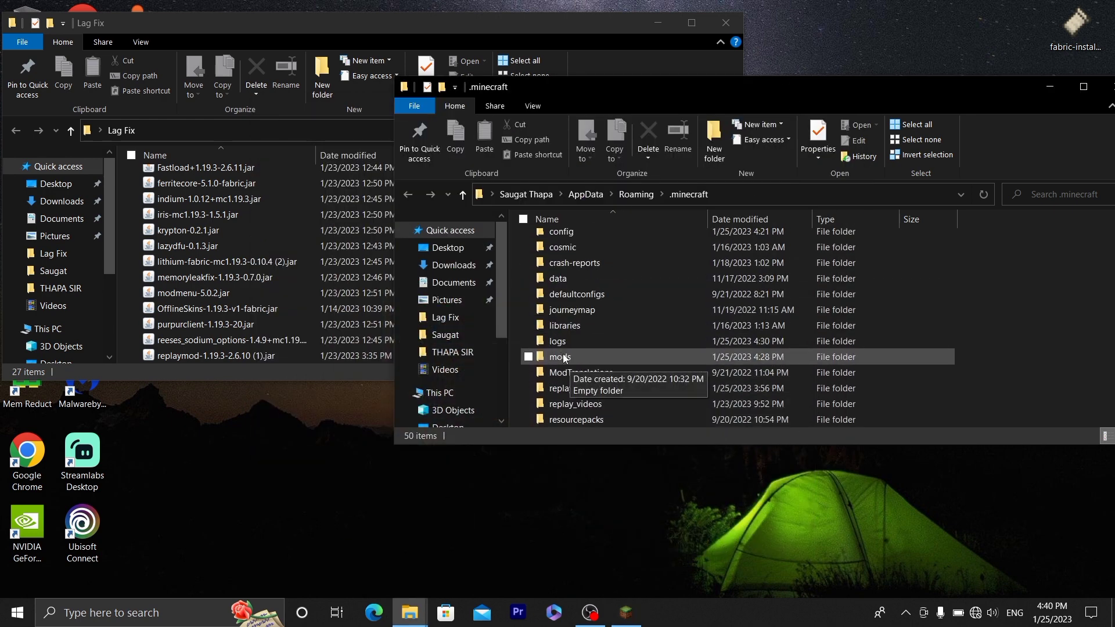
double_click(560, 357)
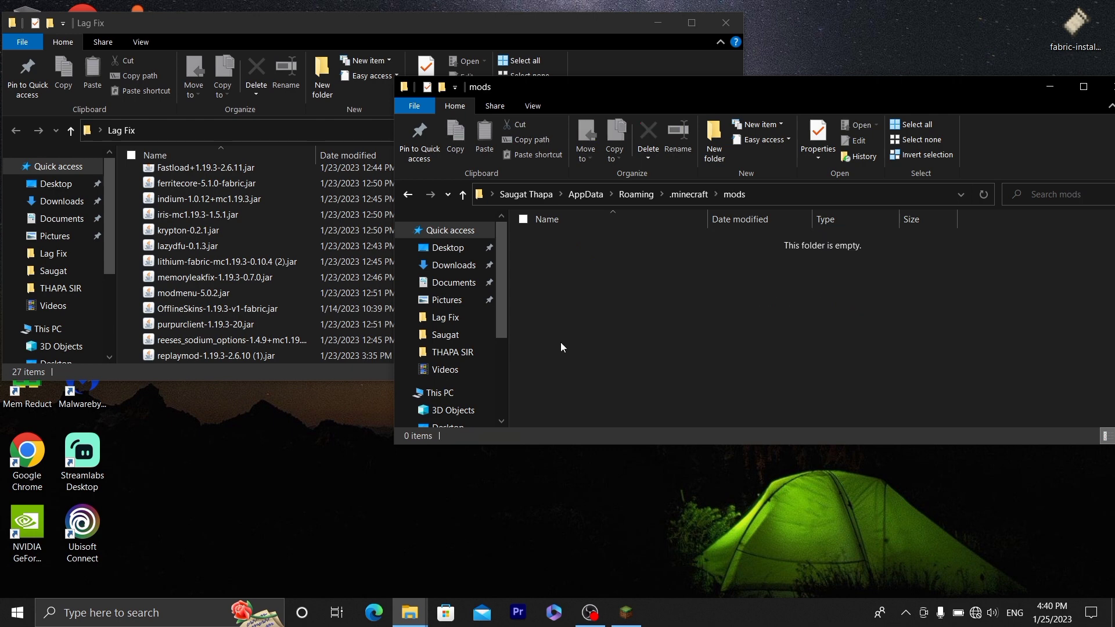
Move all the mod files from the Lag Fix folder into the mods folder and close the Lag Fix window
left_click(329, 20)
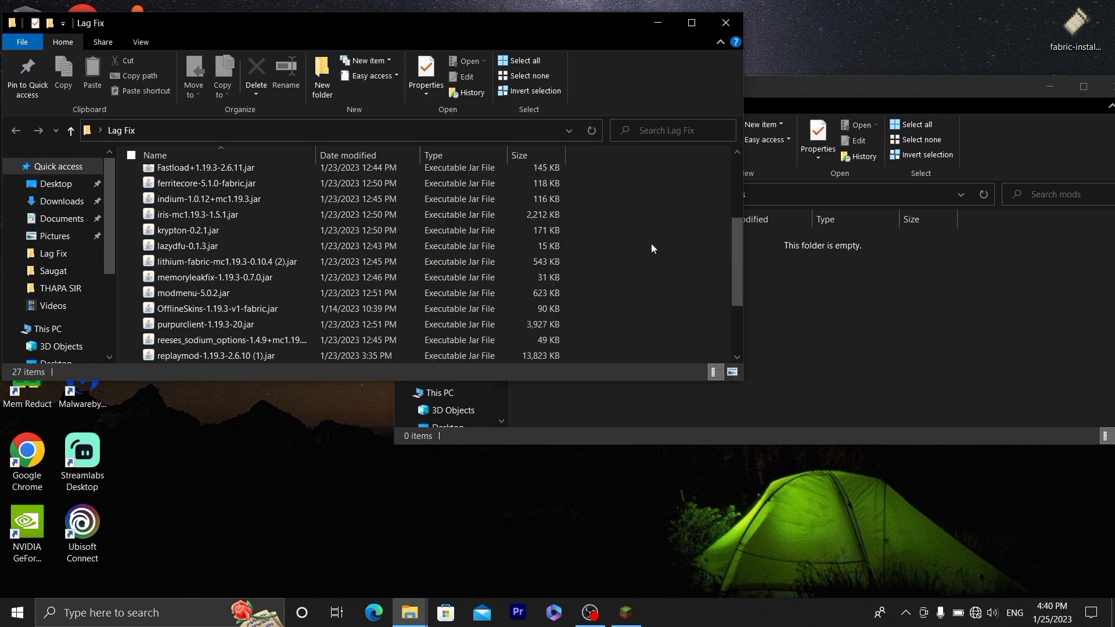
key("ctrl+a")
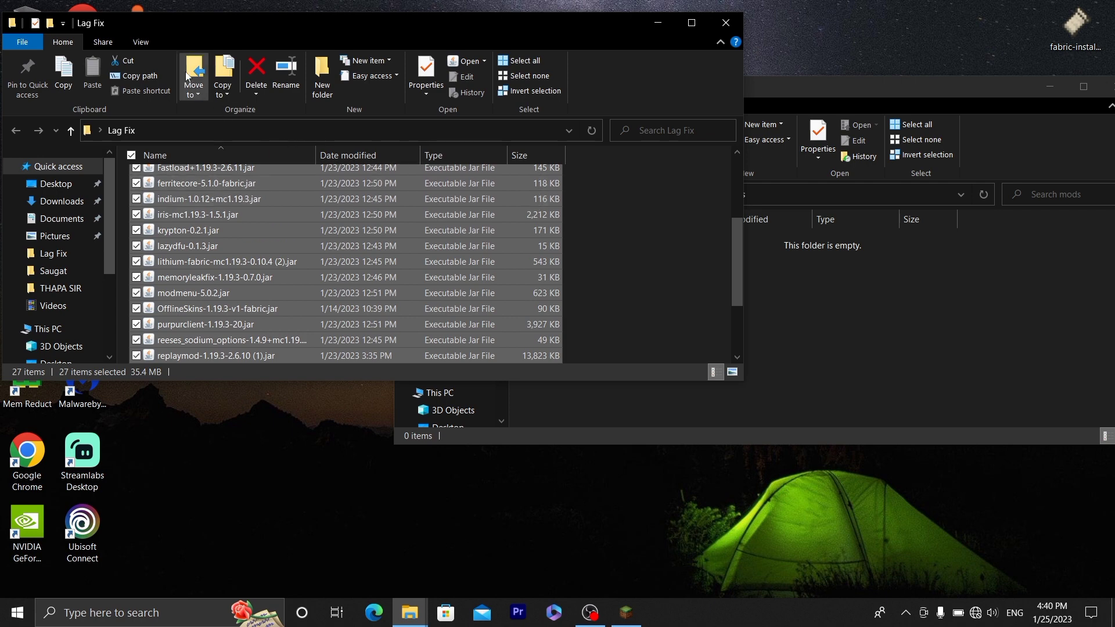
left_click_drag(257, 292, 842, 336)
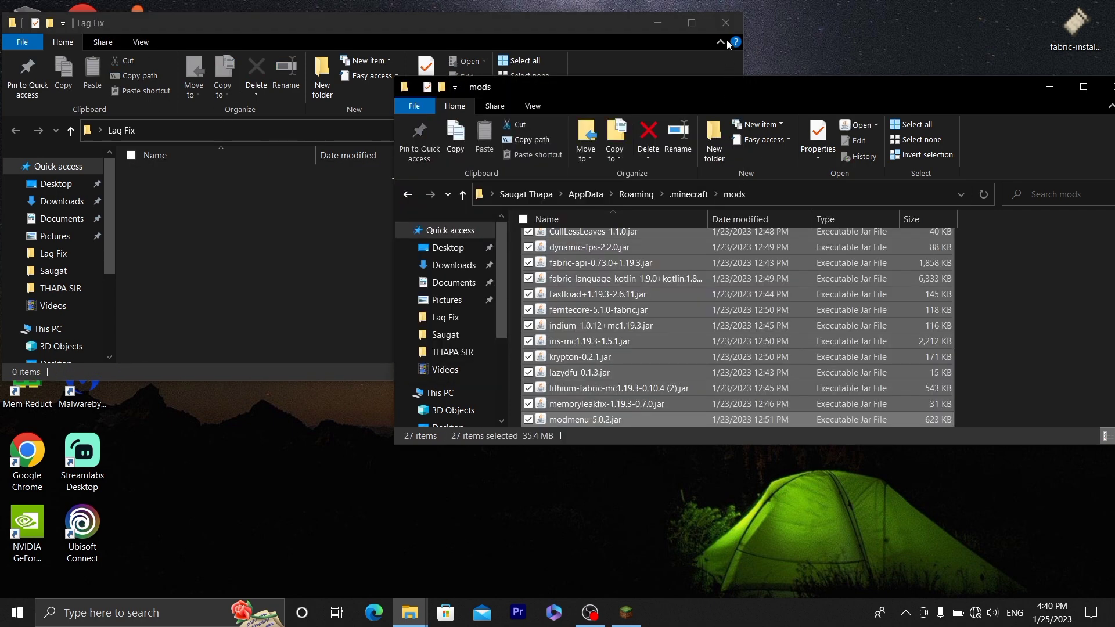
left_click(724, 21)
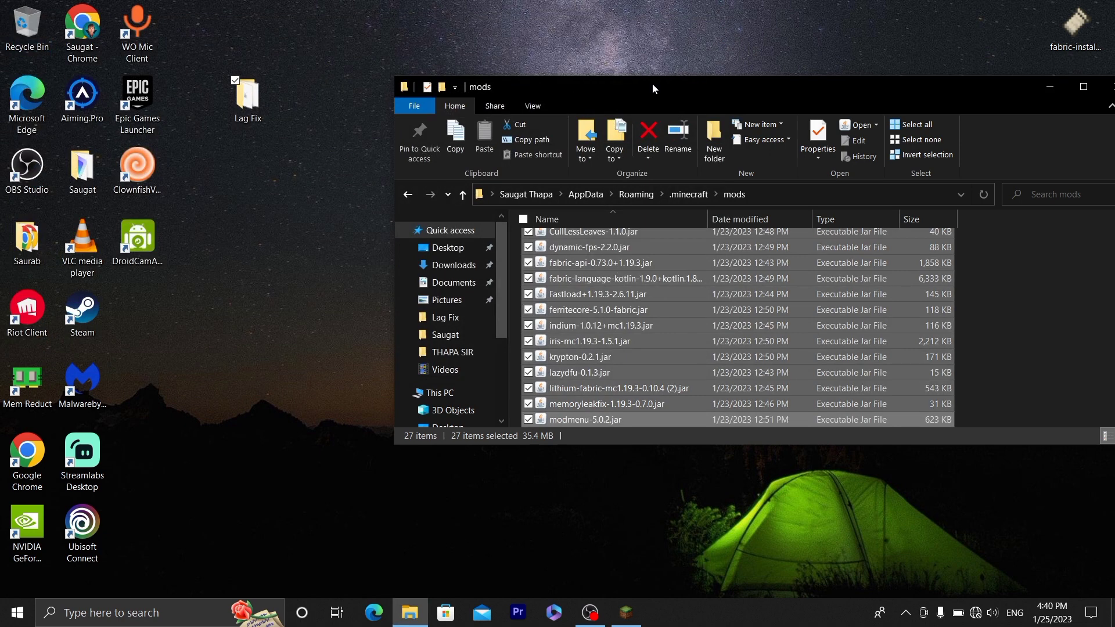
Reposition the mods folder window, look through the moved mod files and close the window
left_click_drag(653, 82, 375, 43)
scroll(575, 252, "down", 3)
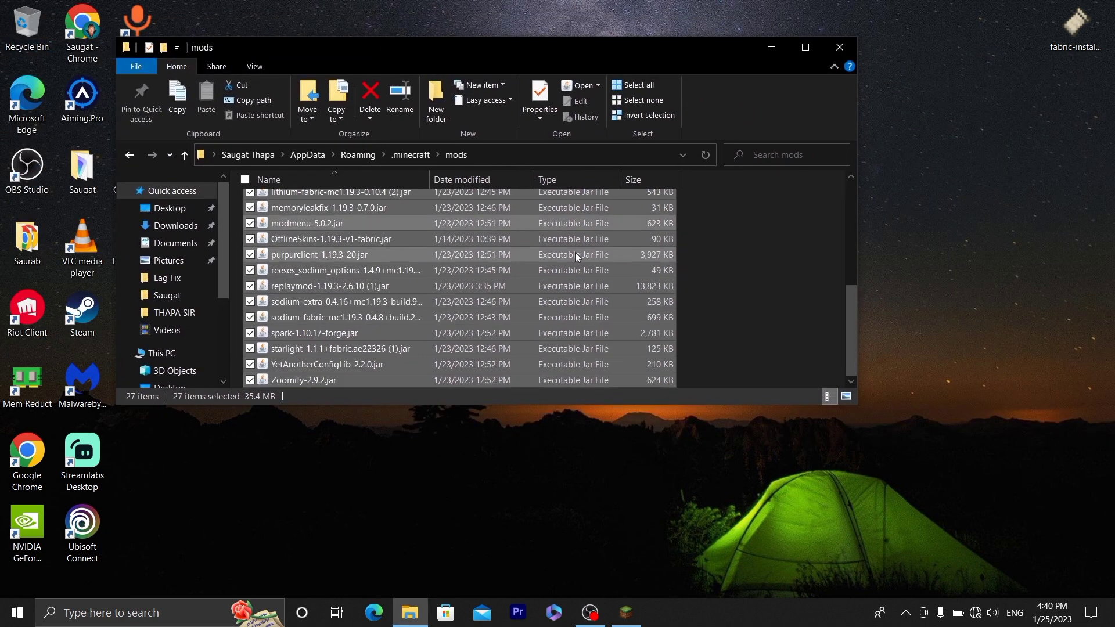
scroll(575, 252, "up", 5)
scroll(575, 252, "down", 5)
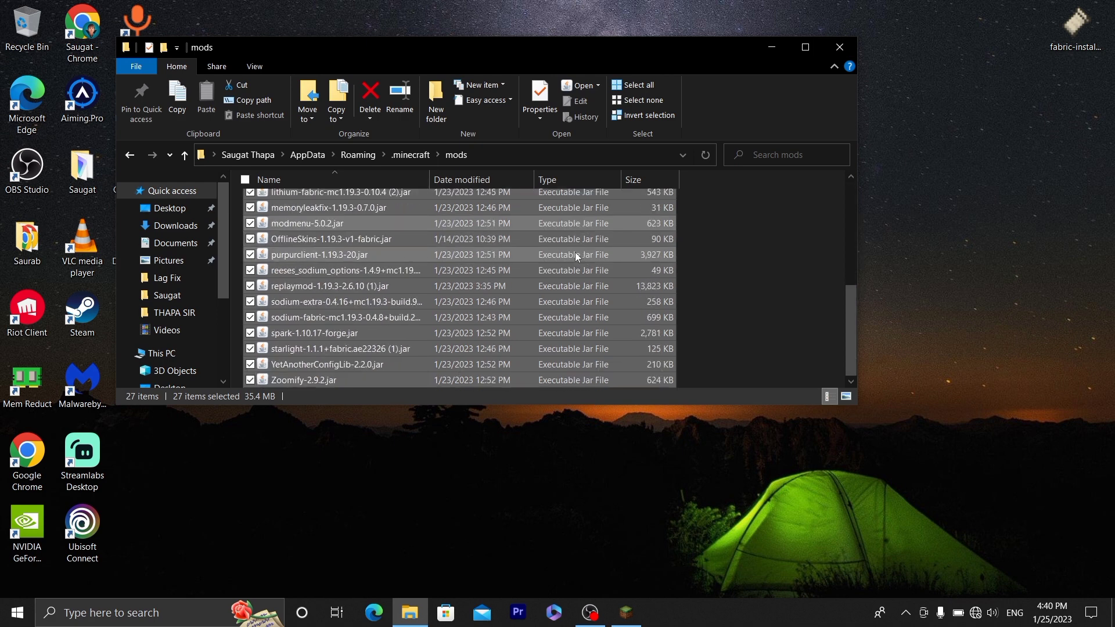
left_click(778, 253)
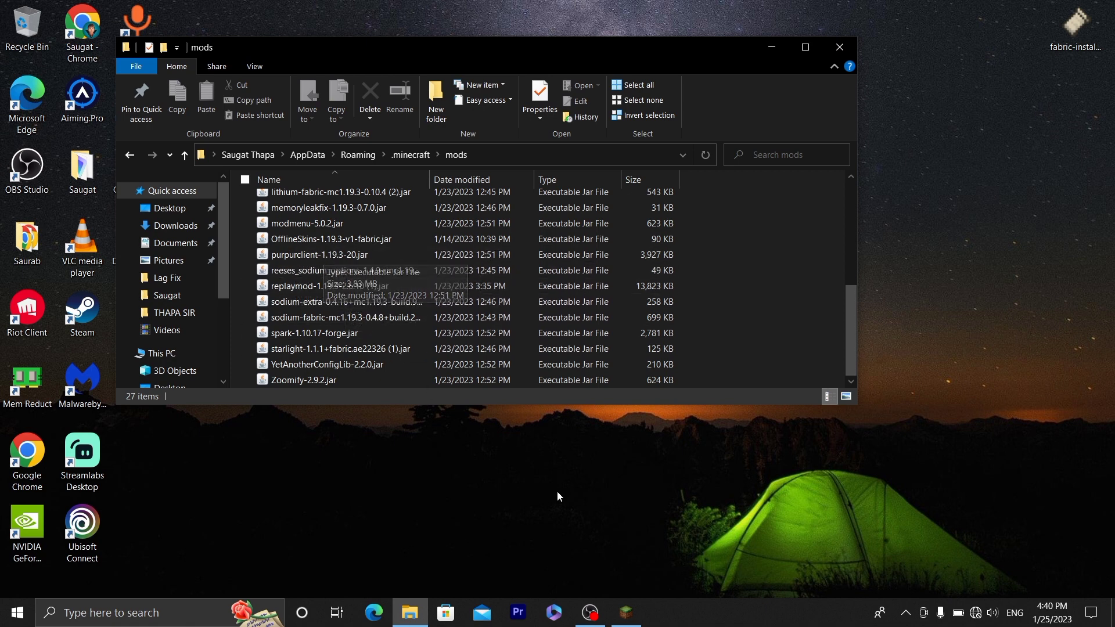
mouse_move(627, 613)
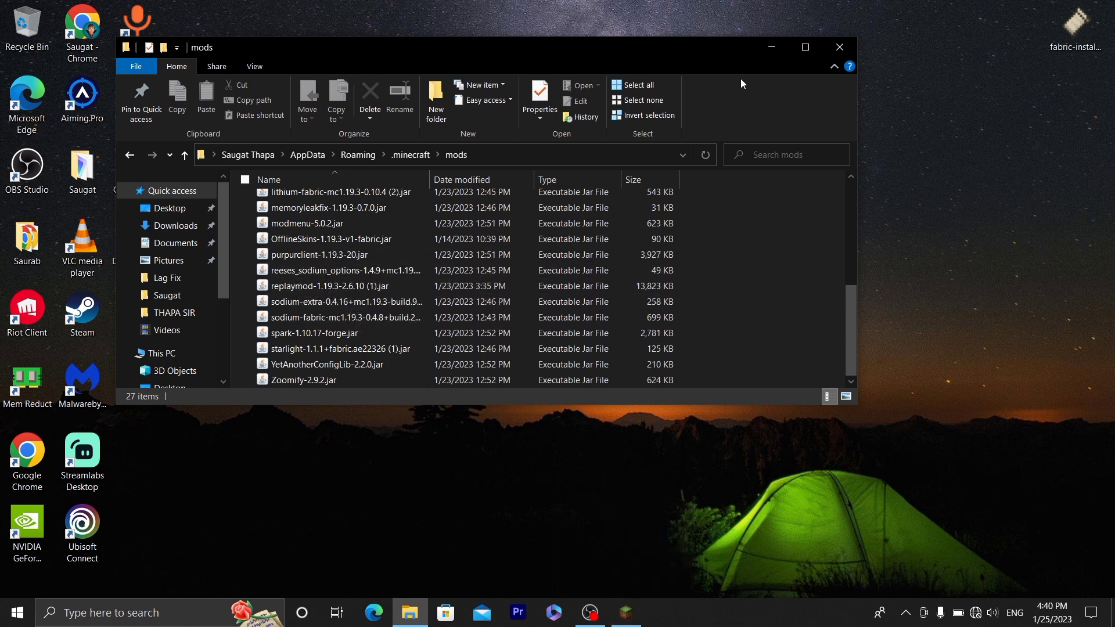
left_click(840, 47)
right_click(875, 158)
left_click(813, 201)
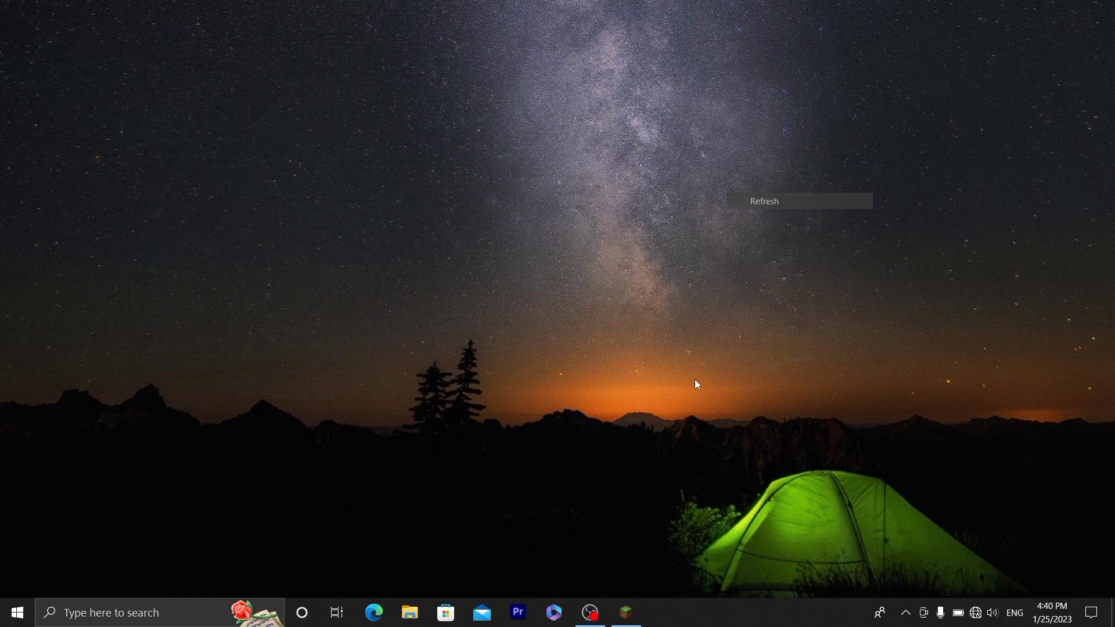
Restore TLauncher, refresh it and launch the game with Release fabric-loader-0.14.13-1.19.3, dismissing the authentication message
left_click(639, 603)
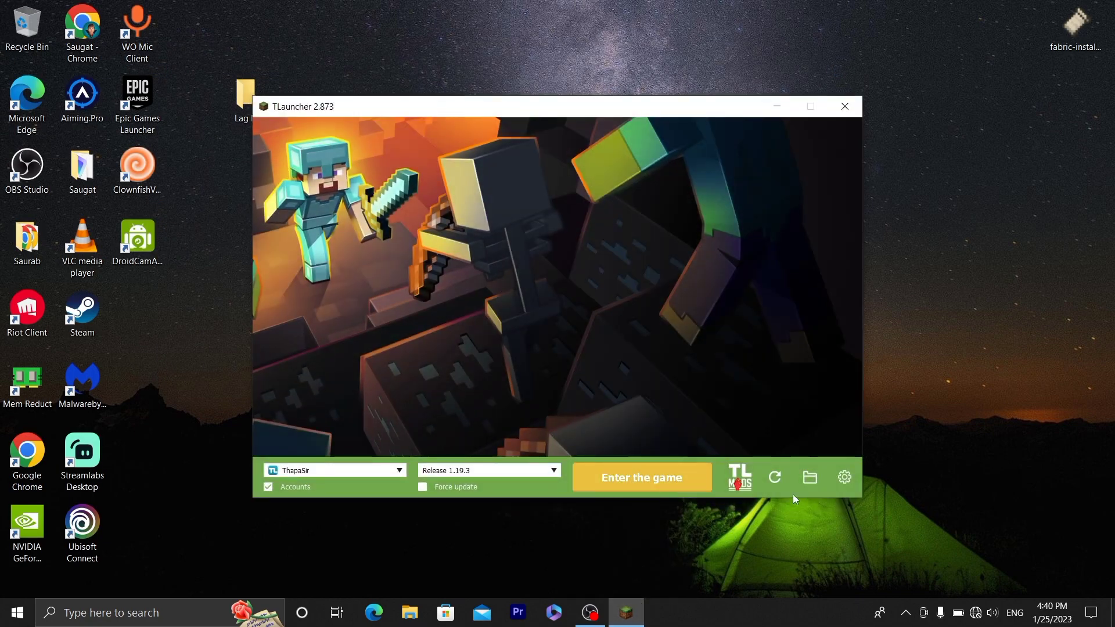
left_click(779, 472)
left_click(487, 471)
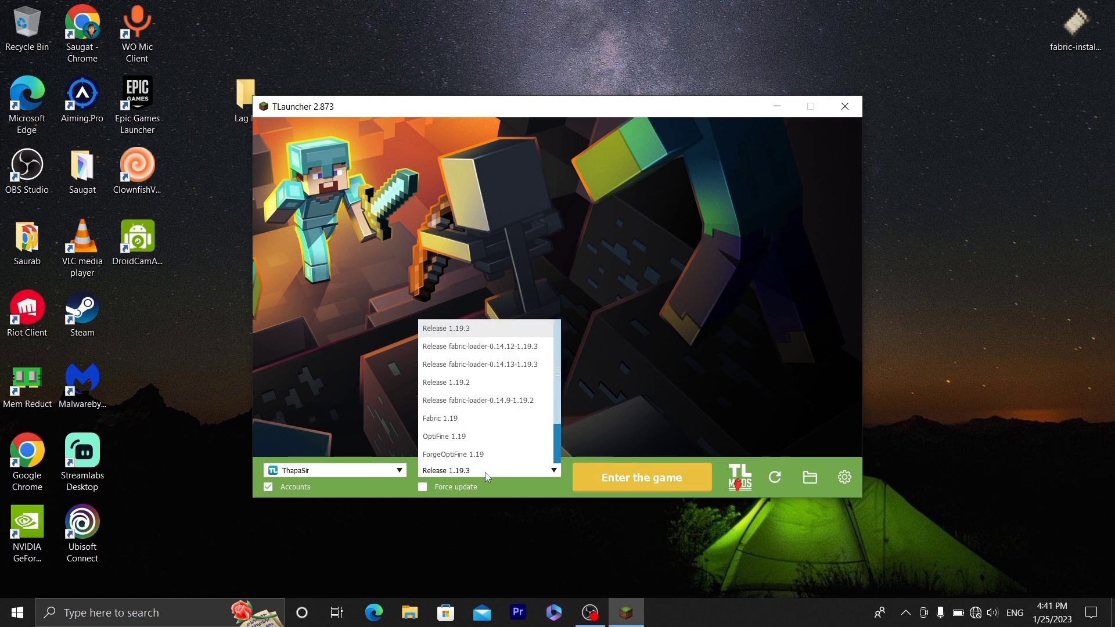
left_click(483, 364)
left_click(646, 469)
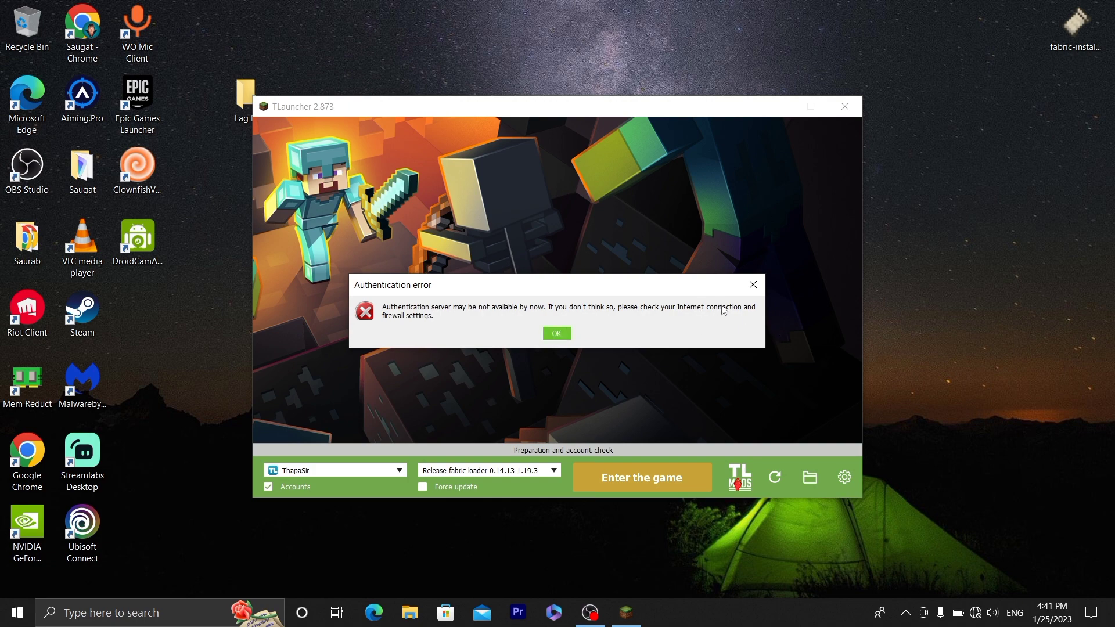
left_click(549, 336)
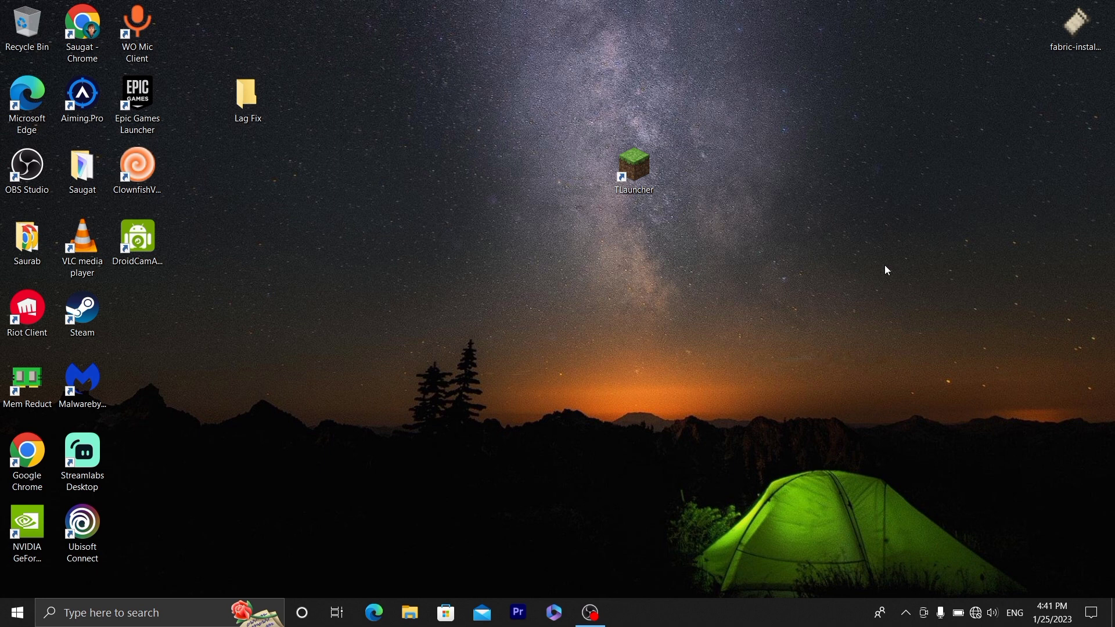
right_click(735, 266)
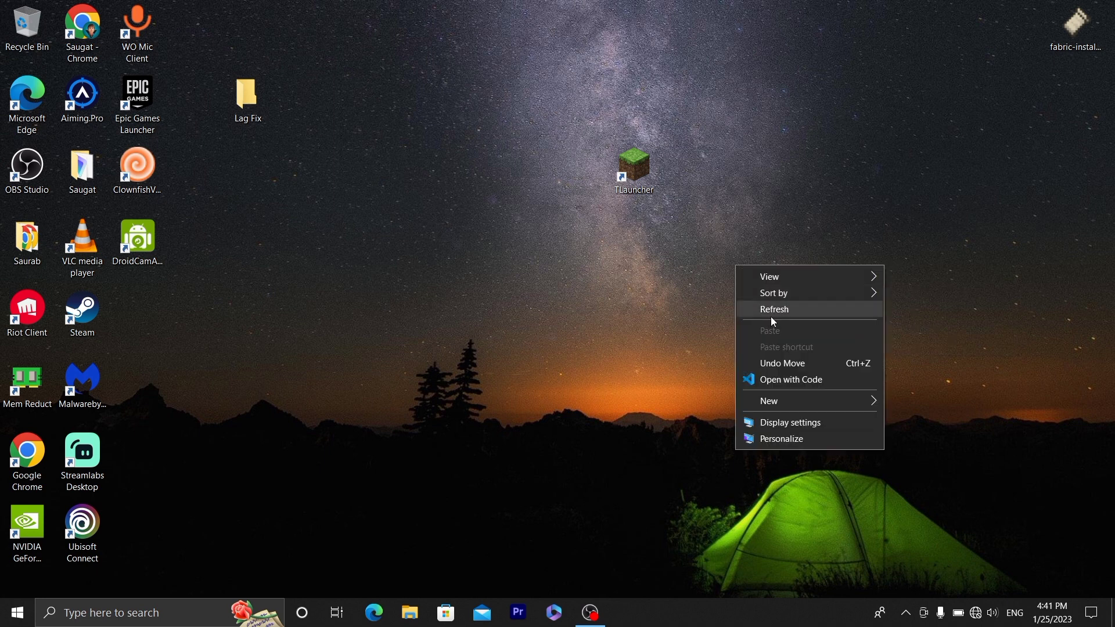
left_click(771, 316)
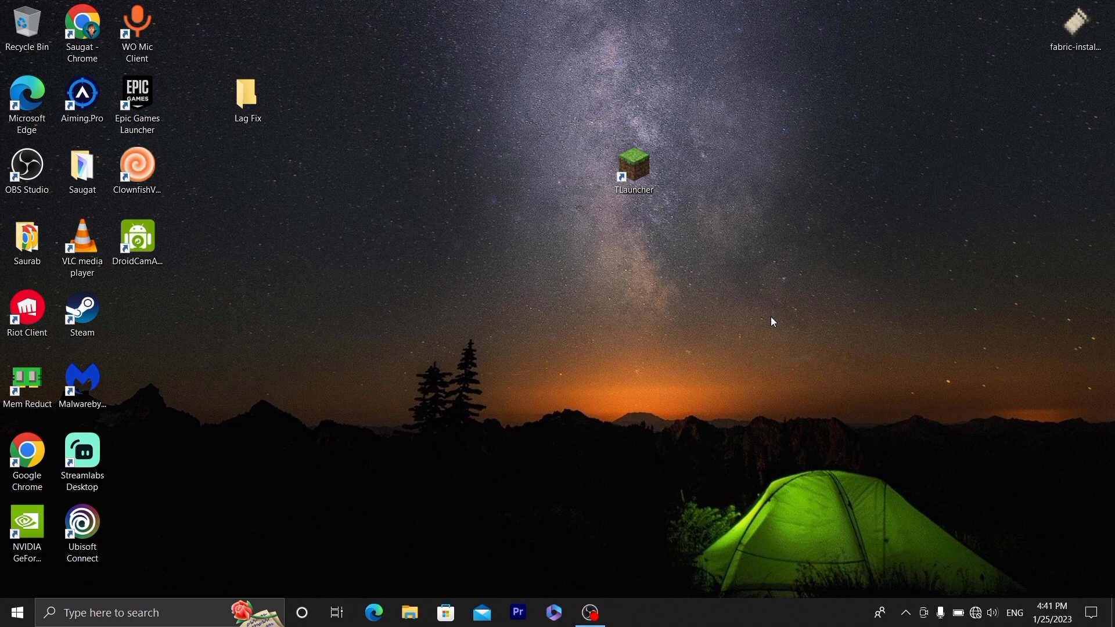
right_click(773, 321)
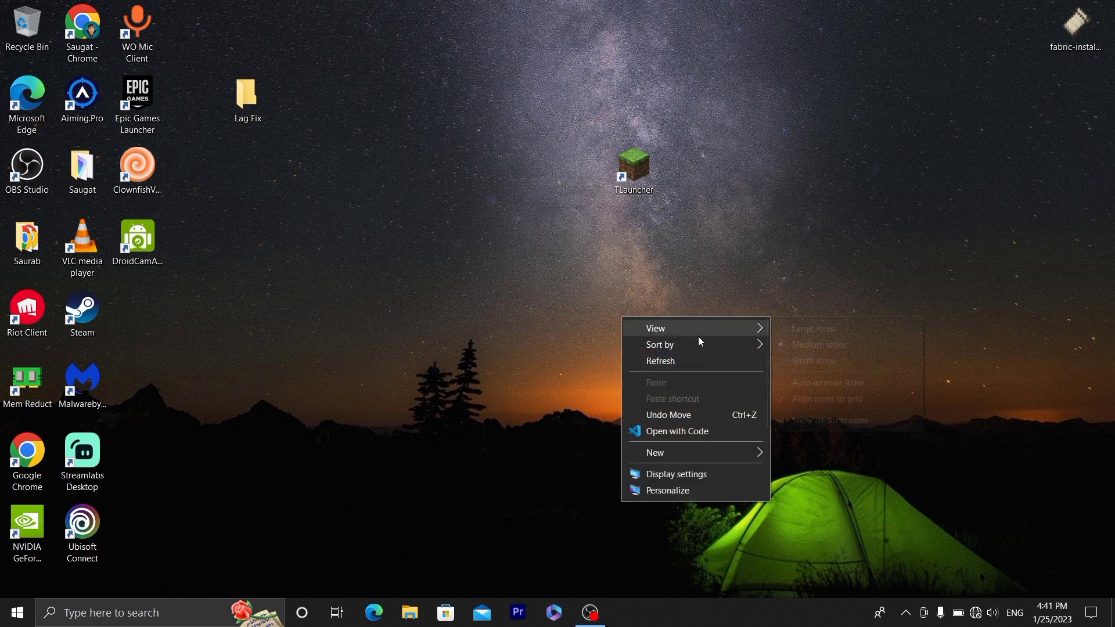
left_click(694, 362)
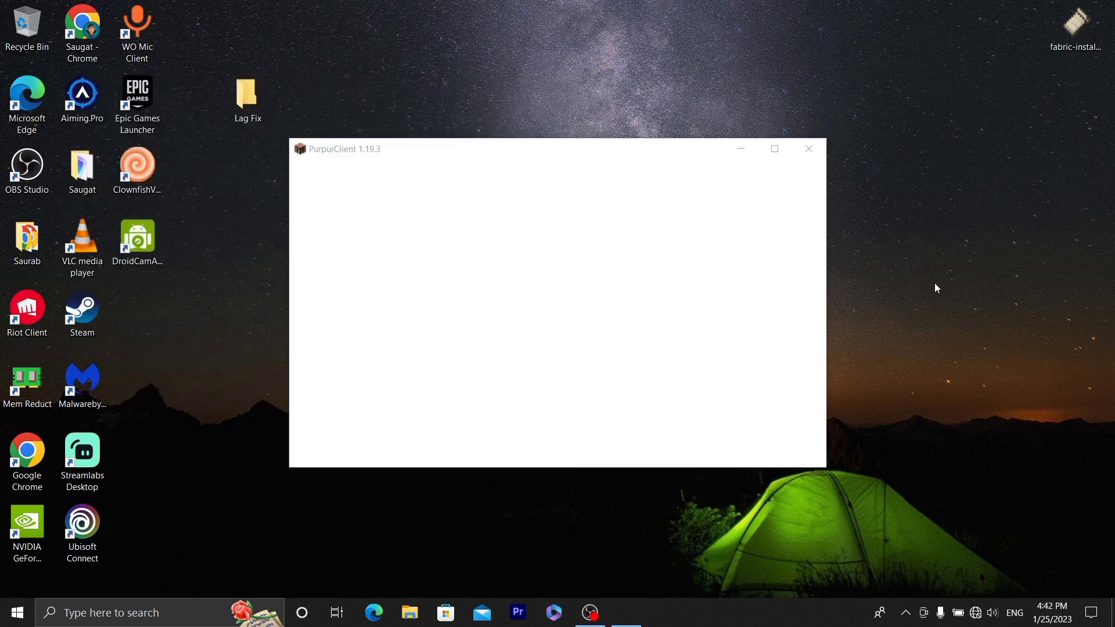
right_click(972, 281)
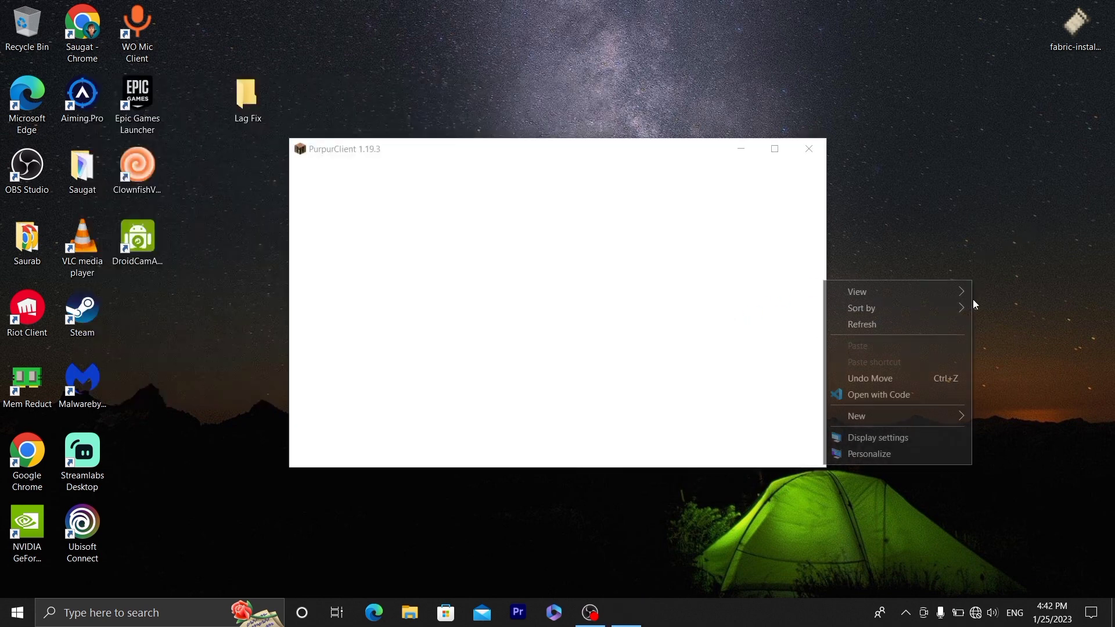
left_click(931, 323)
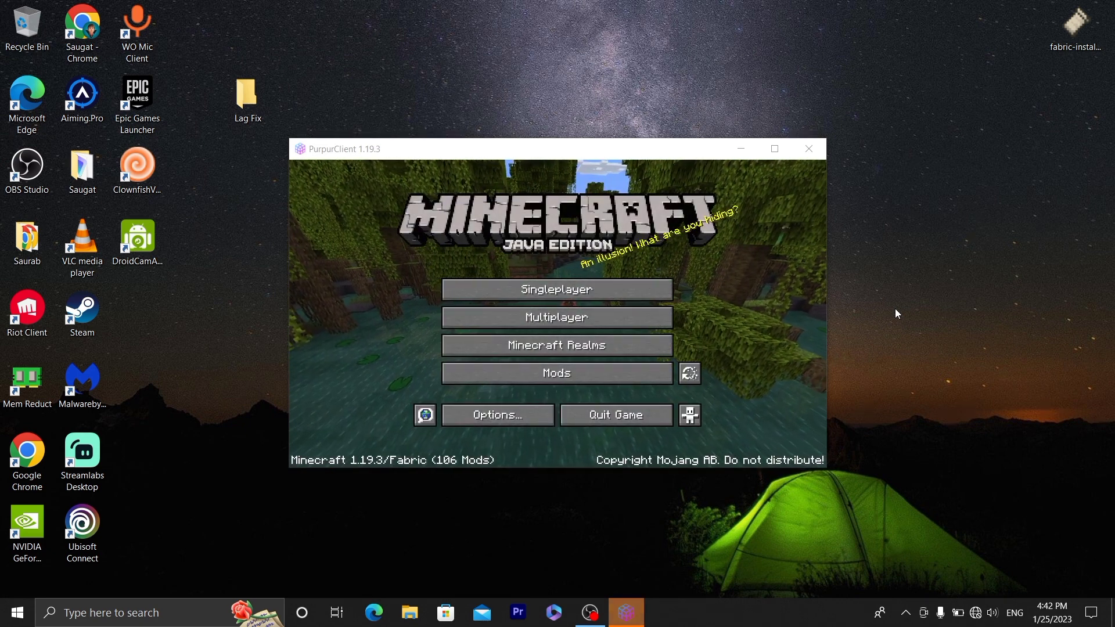
Load the existing singleplayer world "test with mod" in Minecraft
left_click(586, 293)
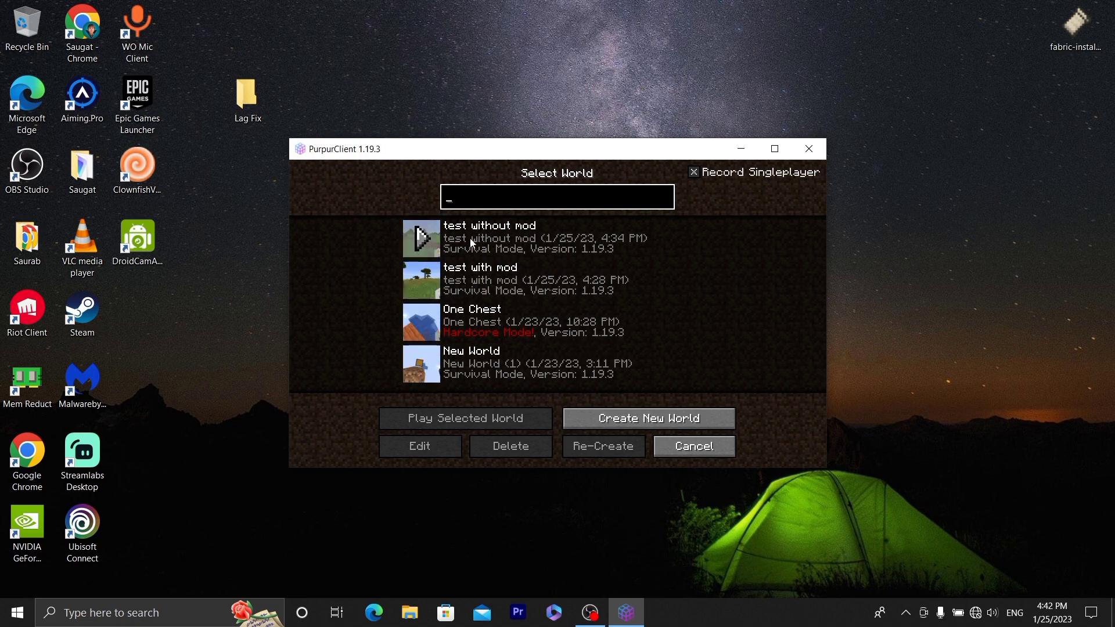
left_click(420, 281)
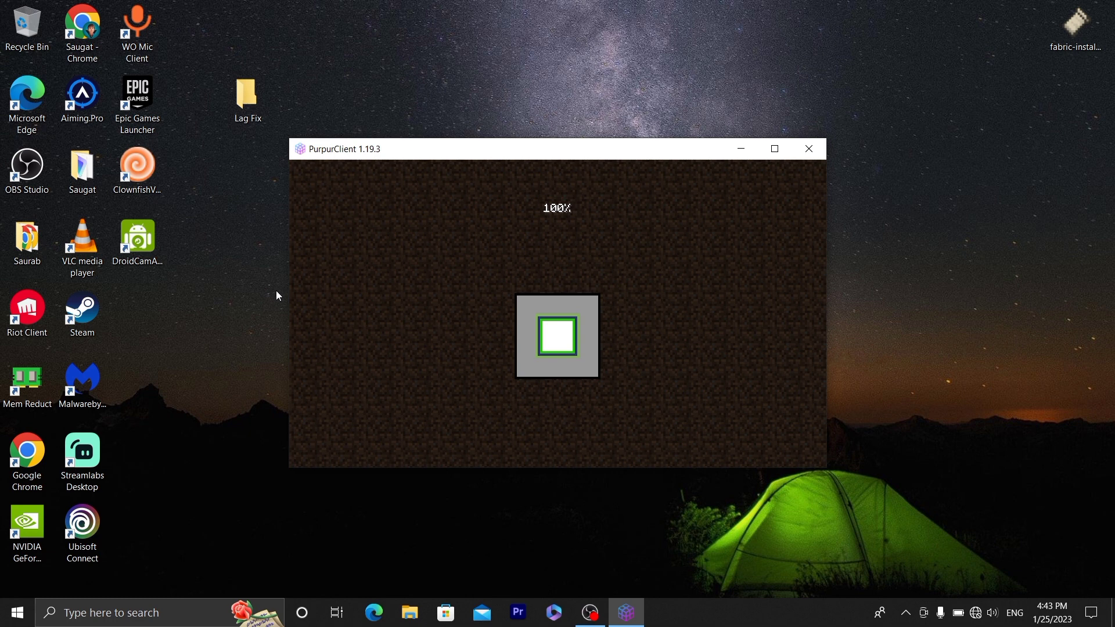
right_click(856, 43)
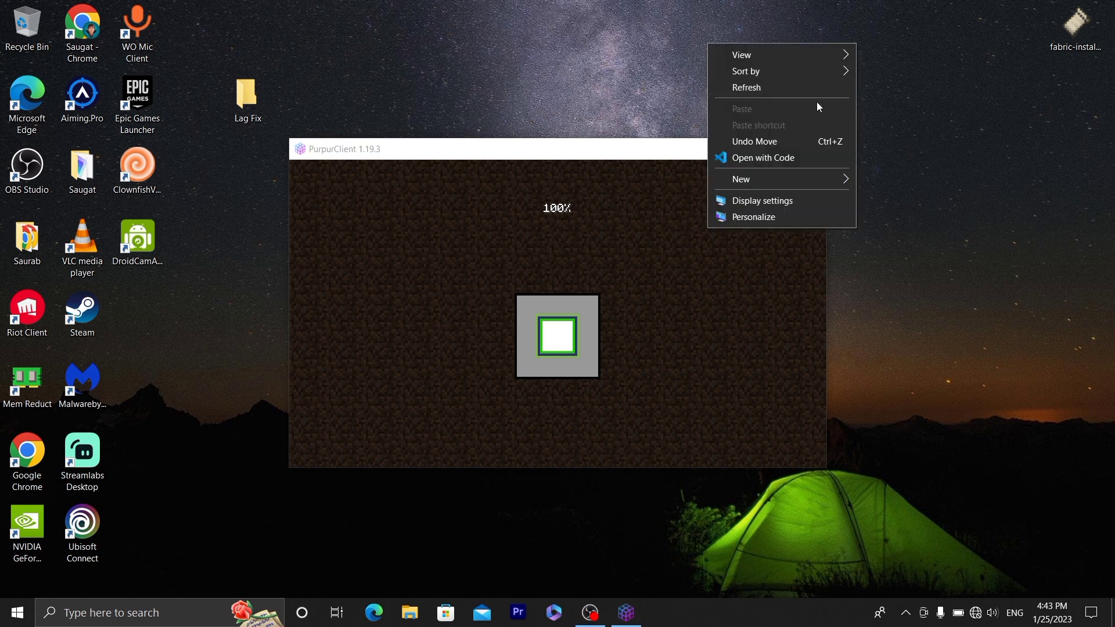
left_click(772, 89)
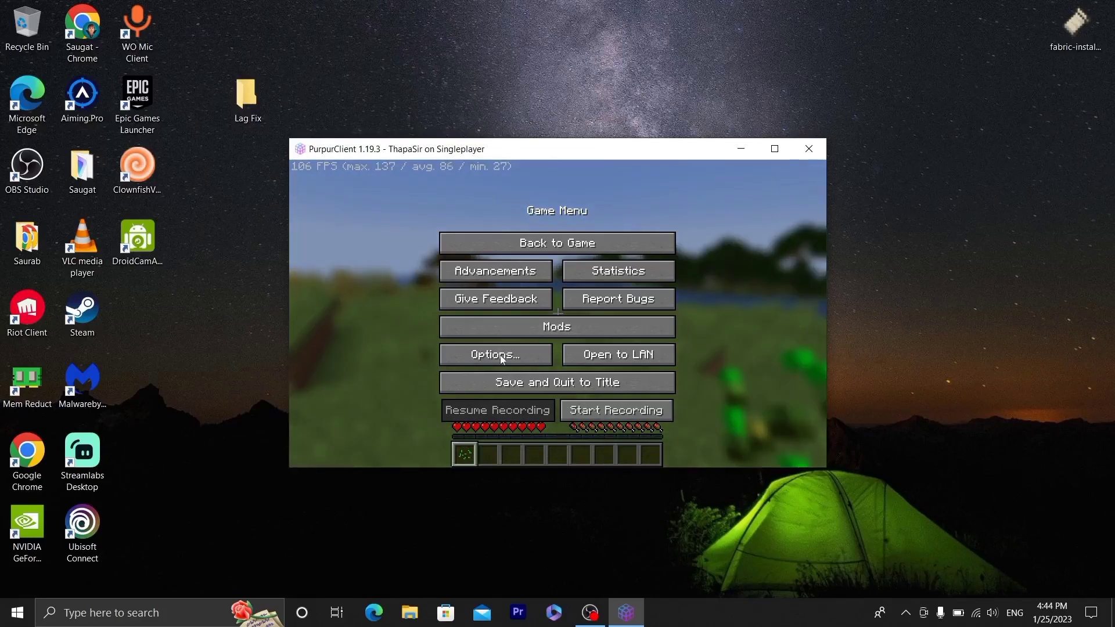
Open the game's video settings and examine the General options, including render distance, simulation distance, VSync and max framerate
left_click(497, 356)
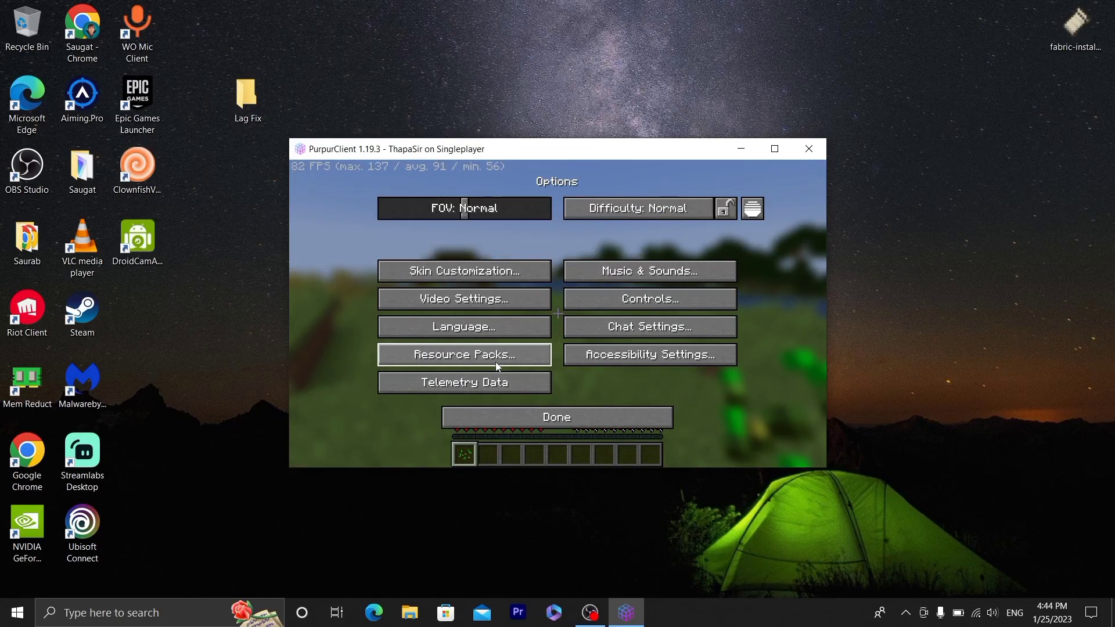
left_click(465, 309)
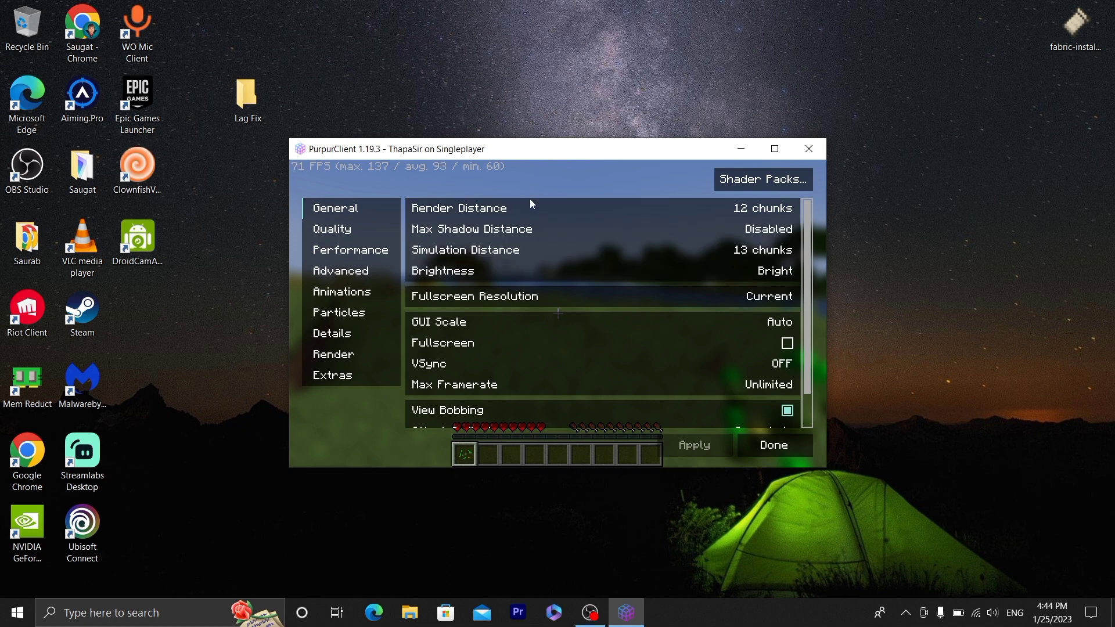
mouse_move(534, 208)
mouse_move(718, 233)
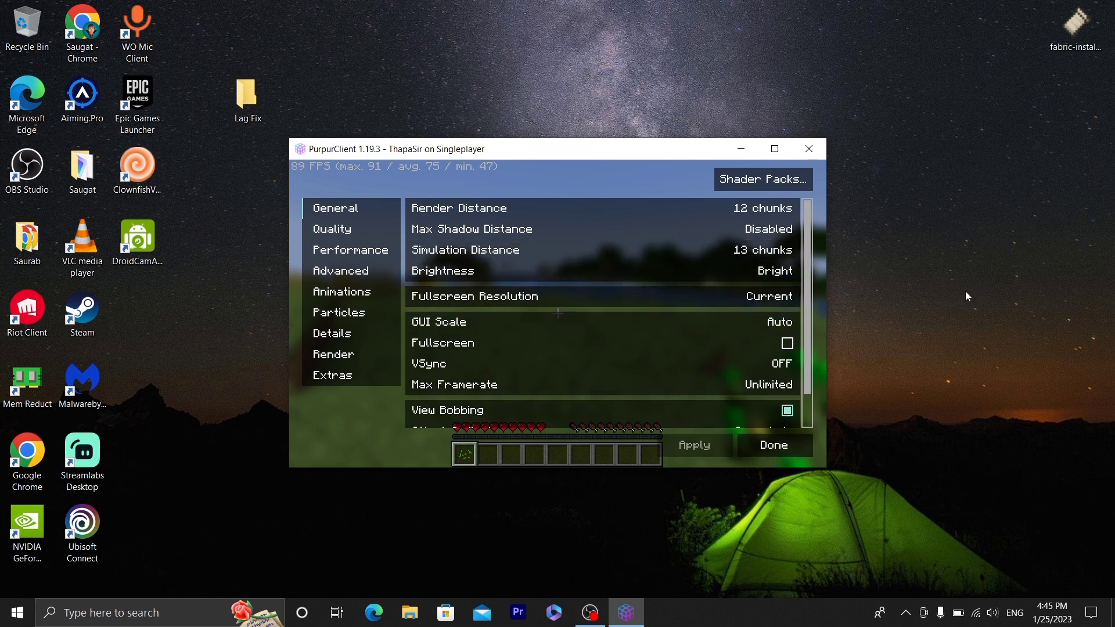
mouse_move(531, 305)
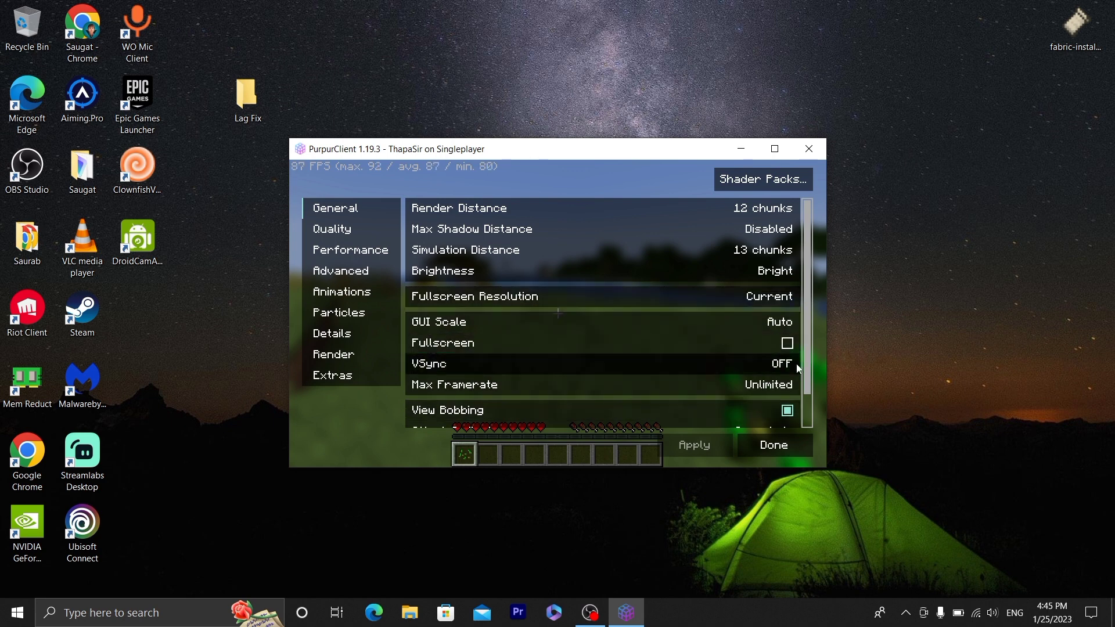
mouse_move(511, 364)
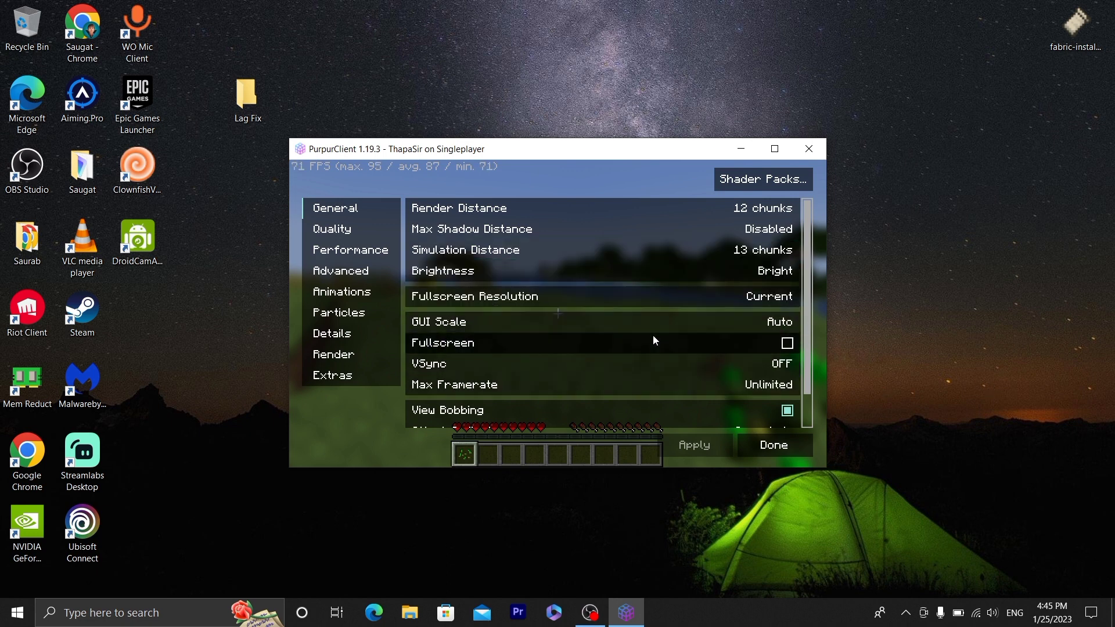
mouse_move(732, 350)
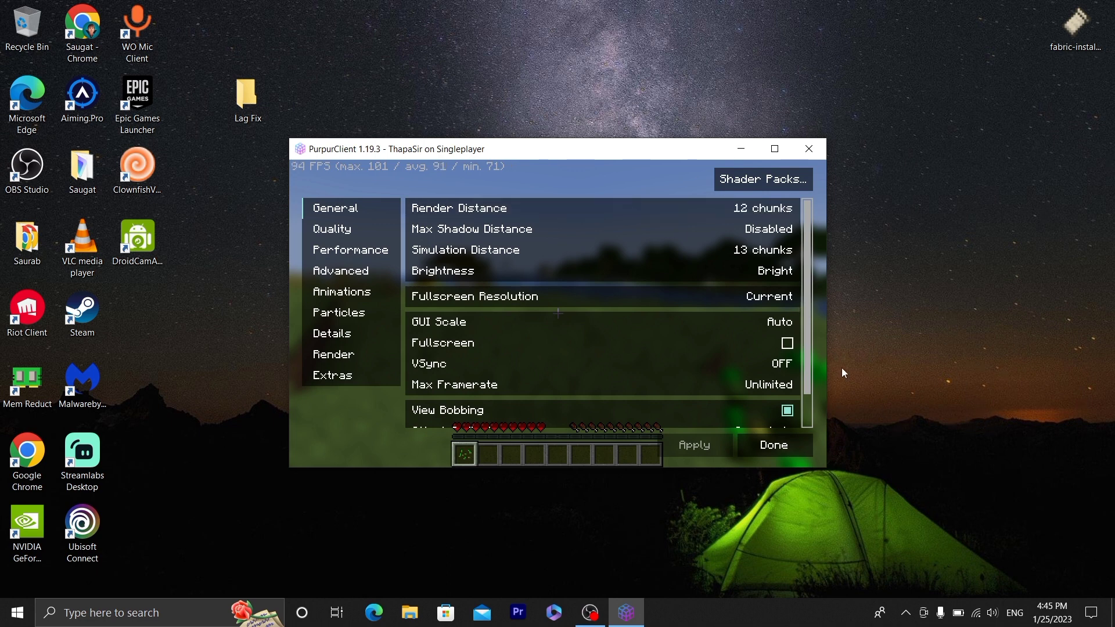
mouse_move(777, 372)
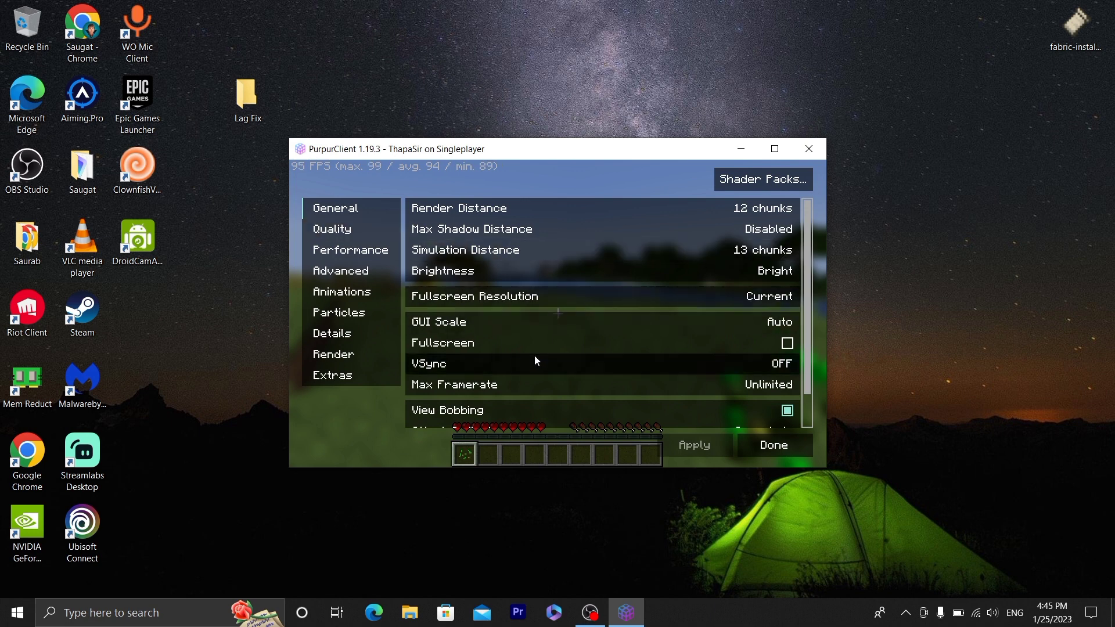
mouse_move(496, 391)
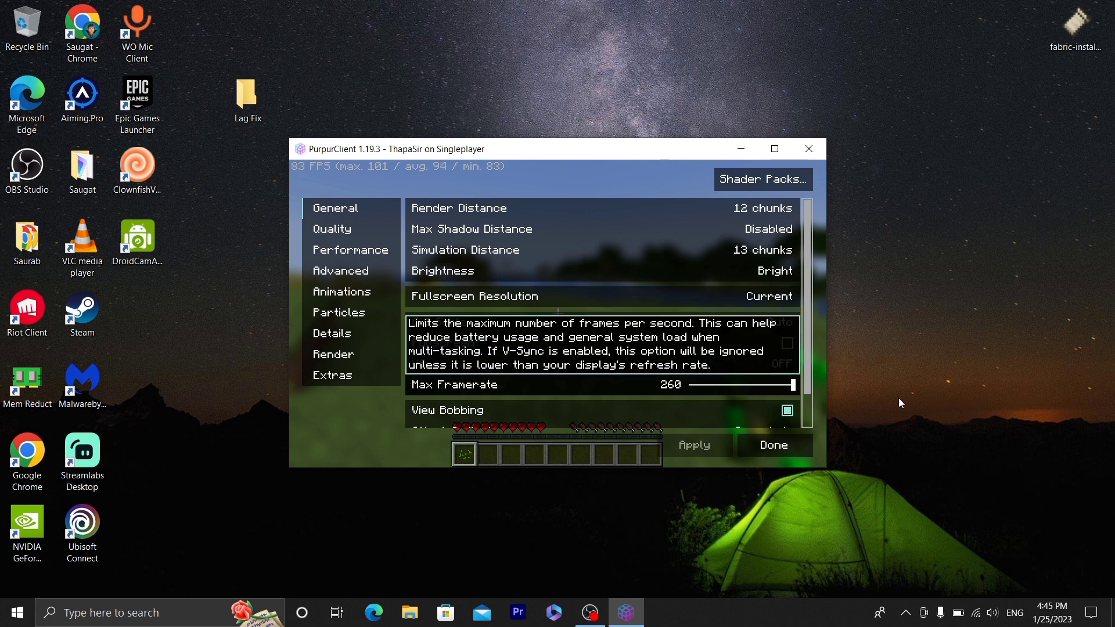
left_click_drag(898, 398, 697, 442)
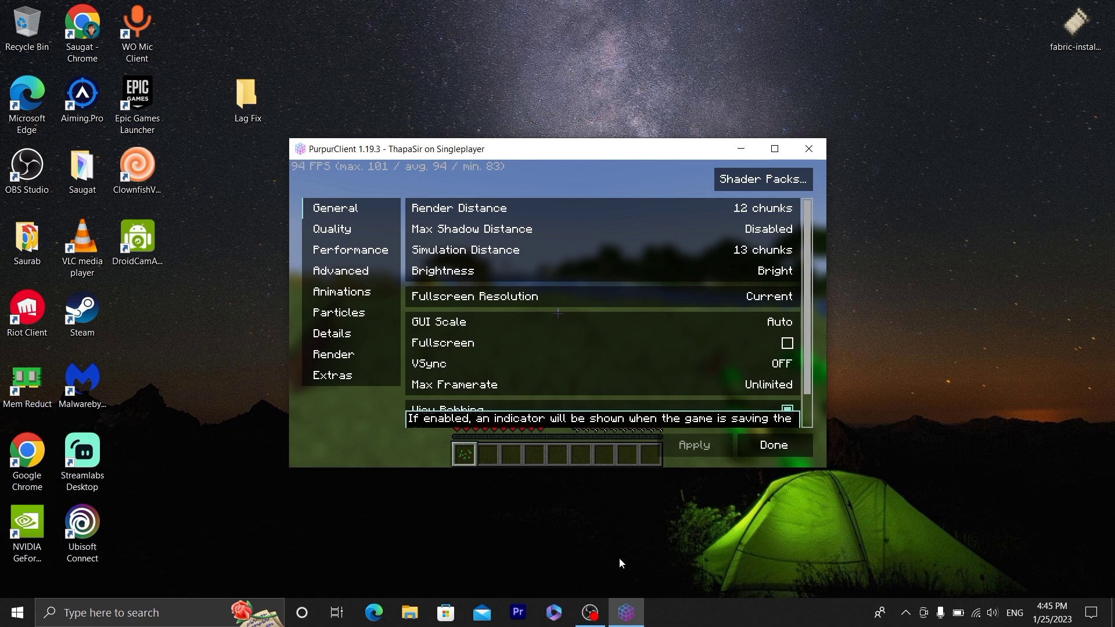
Turn off View Bobbing in the General video settings, apply the change and return to the game
scroll(706, 362, "down", 1)
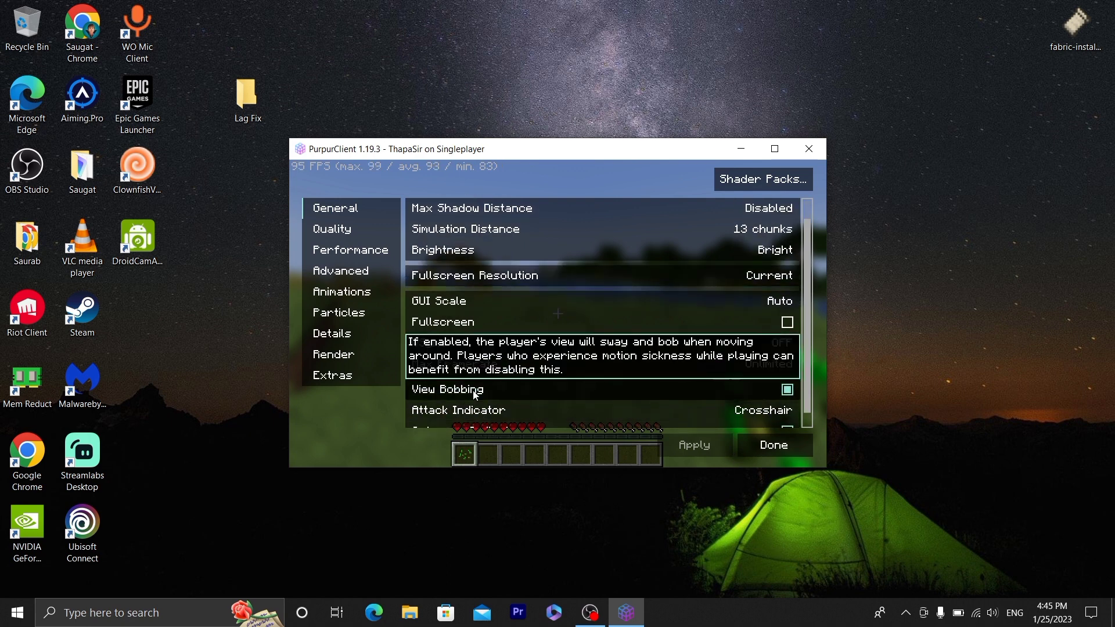
left_click(785, 391)
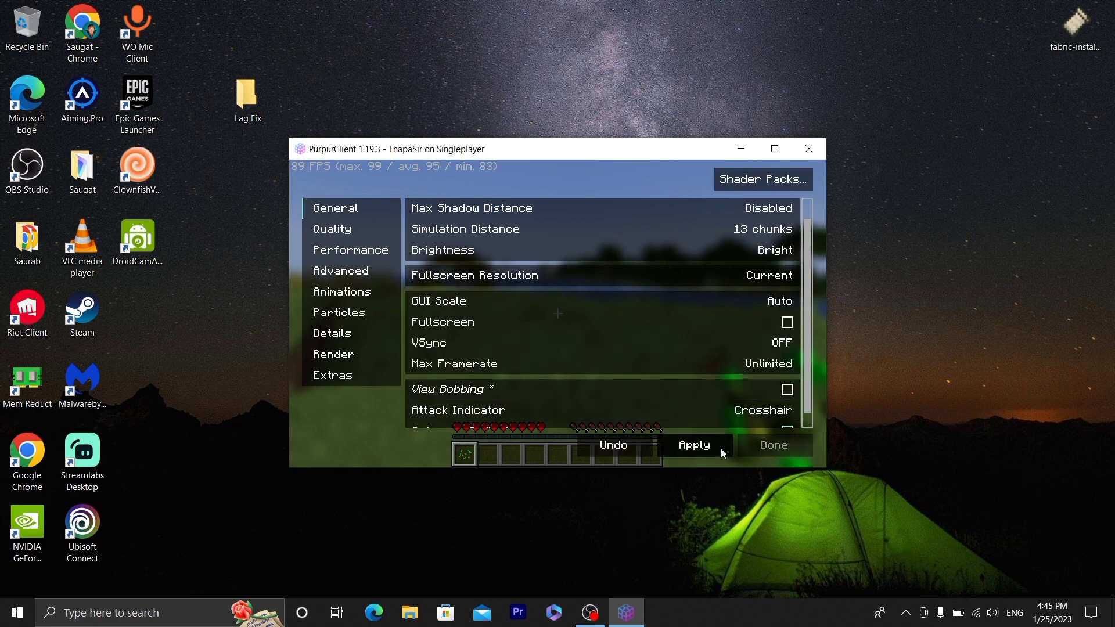
left_click(720, 448)
left_click(756, 448)
left_click(589, 426)
left_click(557, 244)
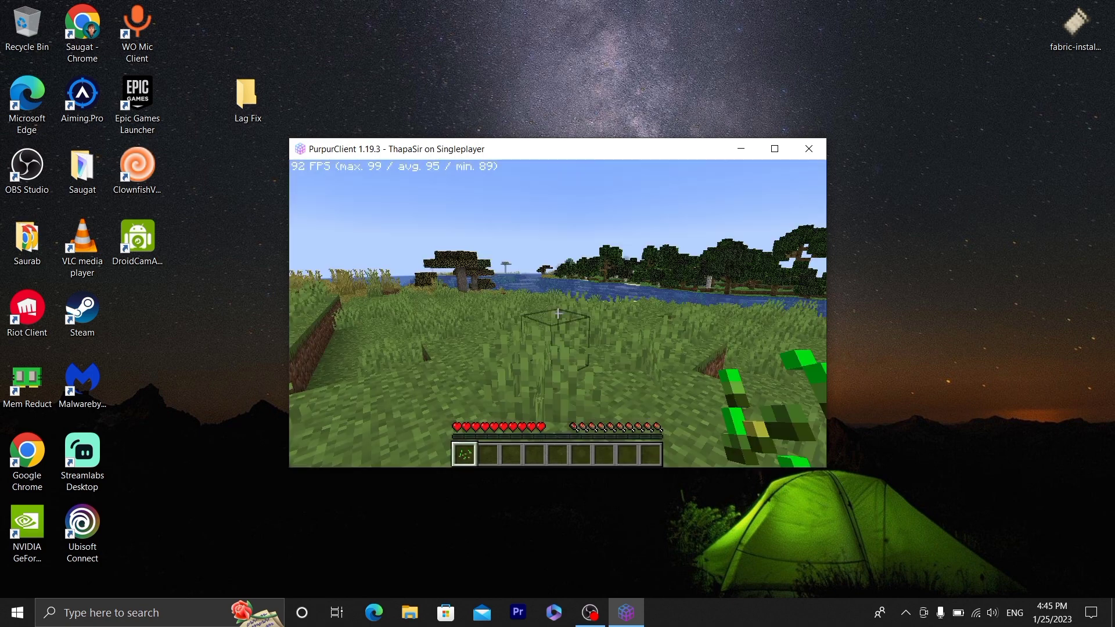
Walk around the world to check movement with View Bobbing off, dropping the held seeds along the way
key("w")
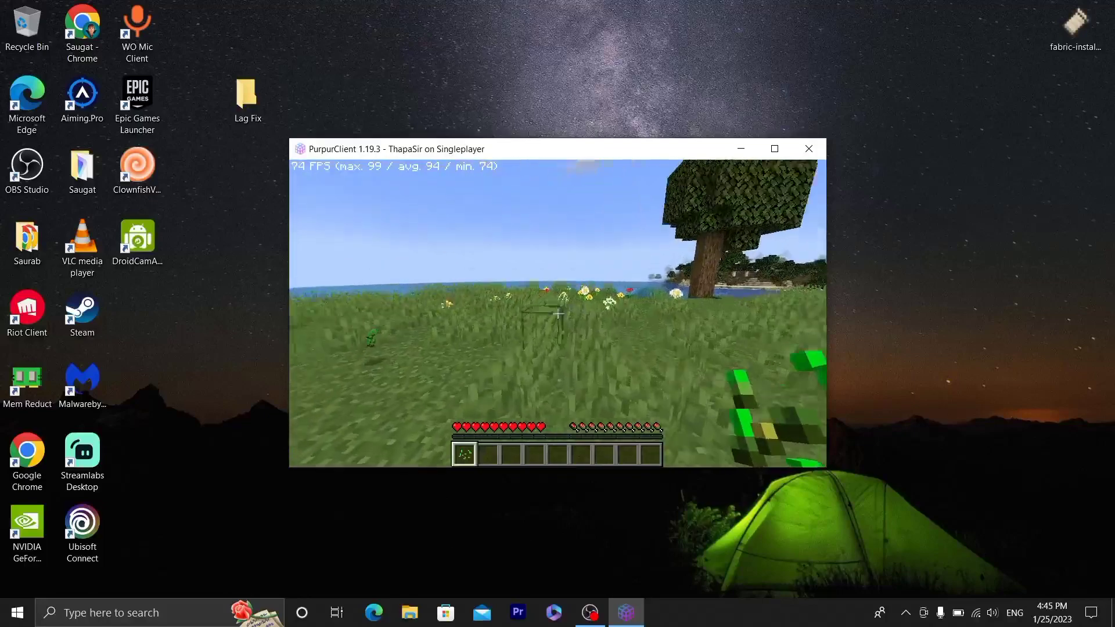
key("w")
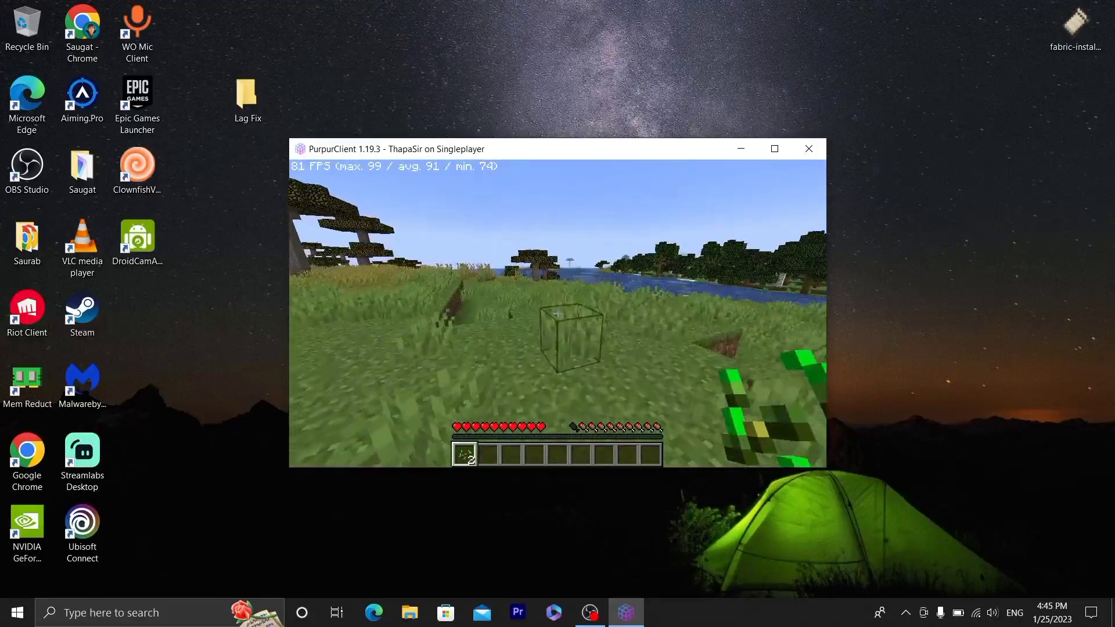
key("q")
key("q")
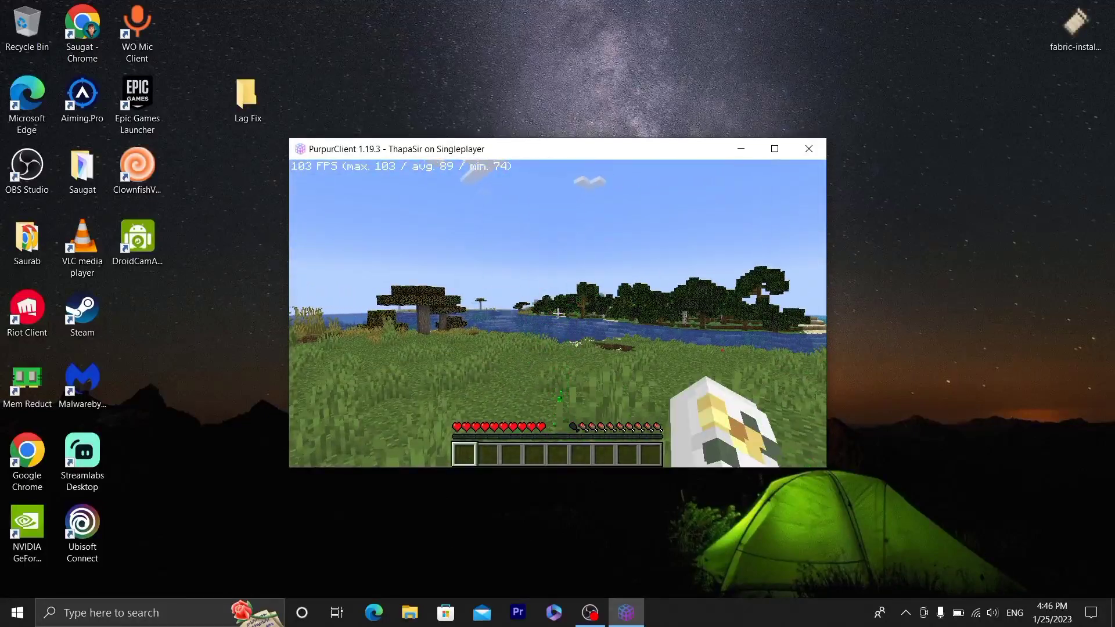
key("w")
key("w")
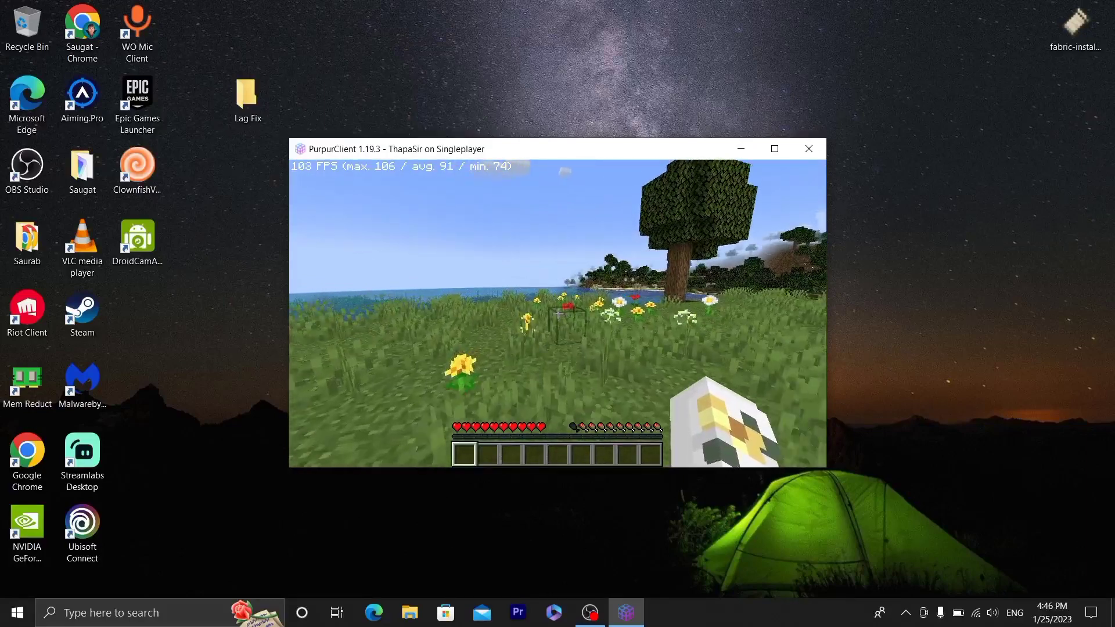
key("w")
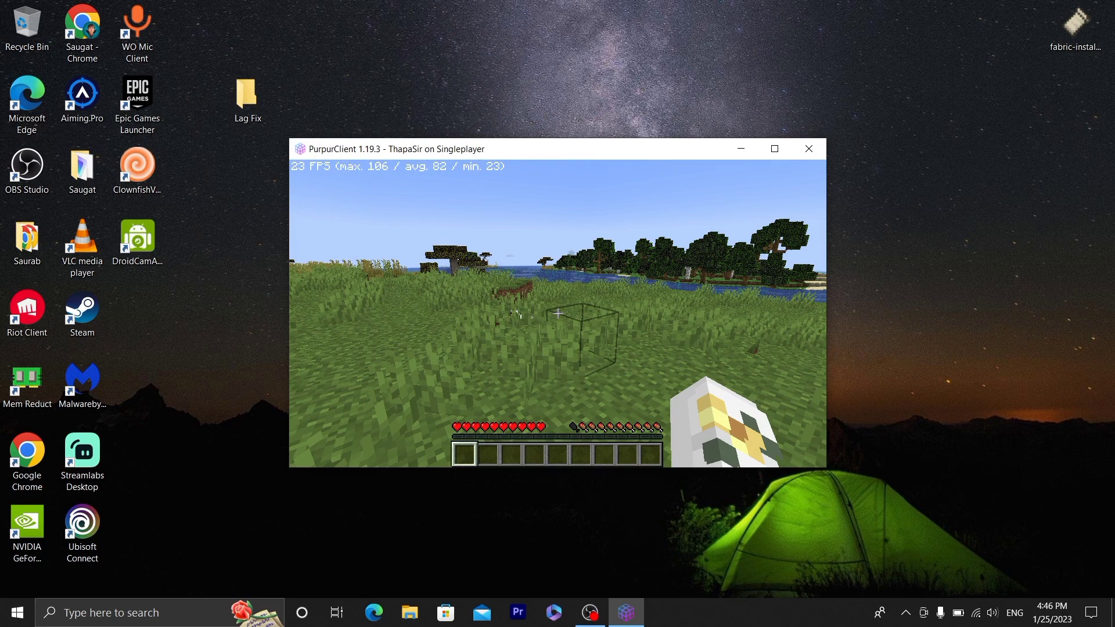
Reopen the video settings from the game menu and turn View Bobbing back on
key("Escape")
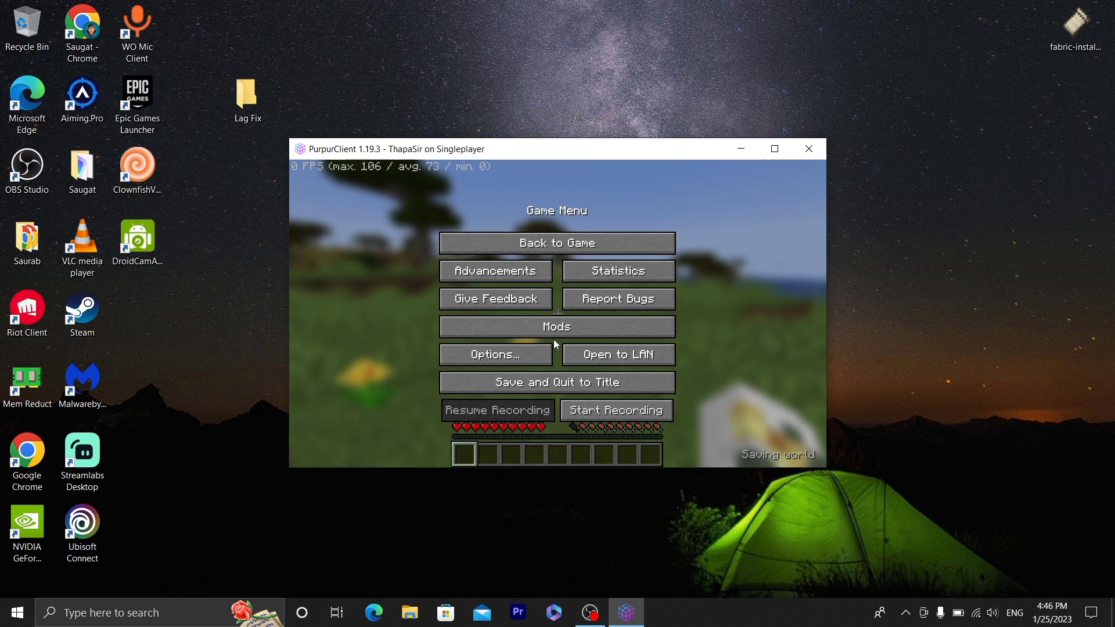
left_click(504, 356)
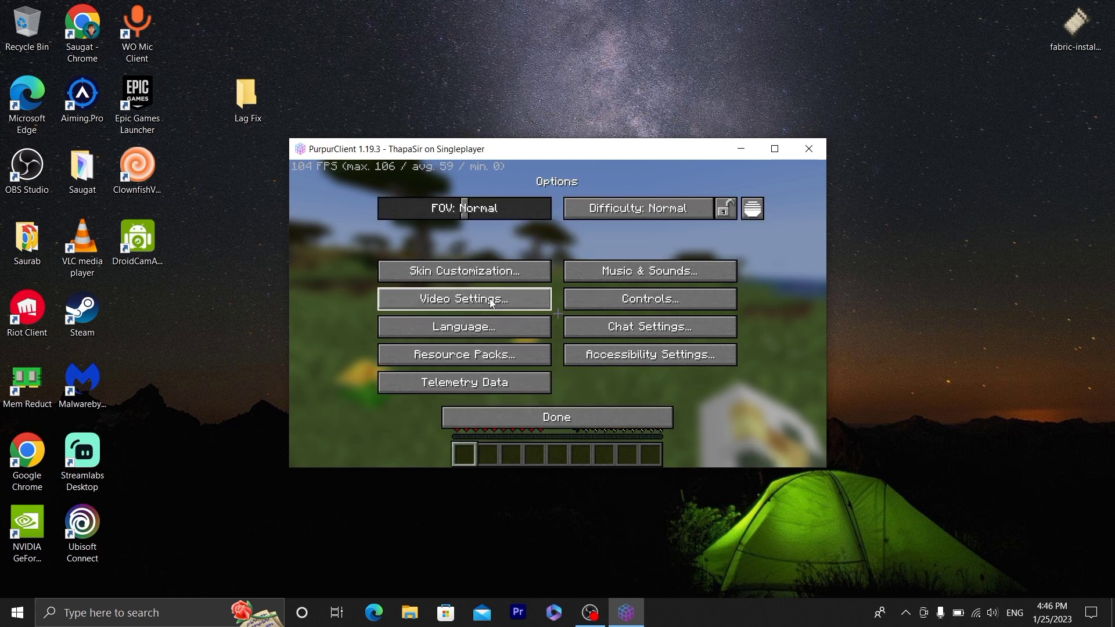
left_click(490, 299)
scroll(767, 401, "down", 1)
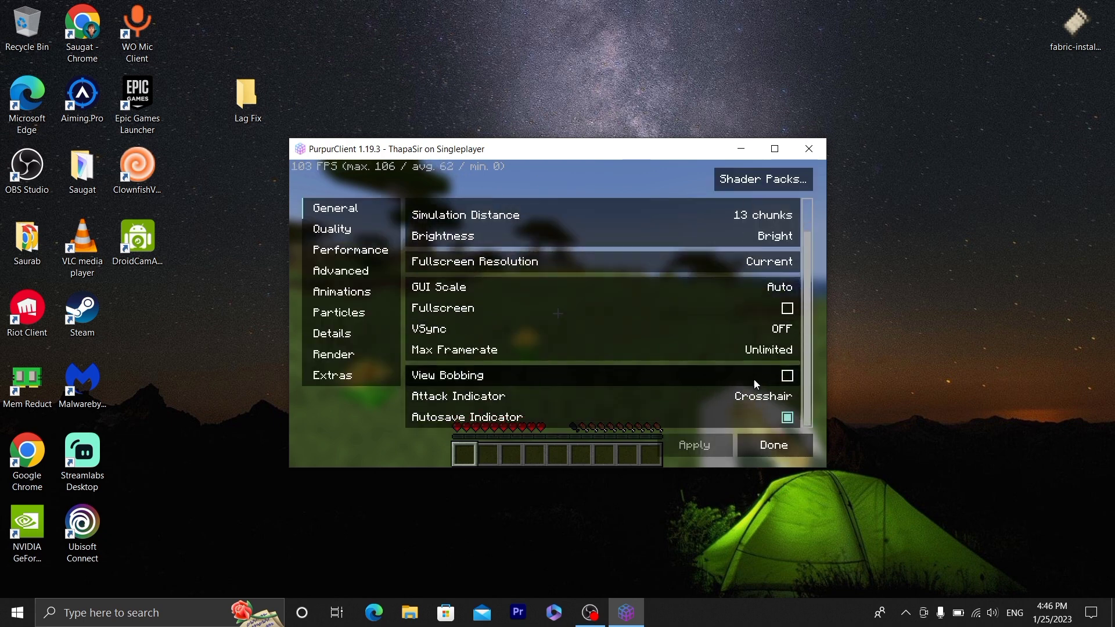
left_click(786, 379)
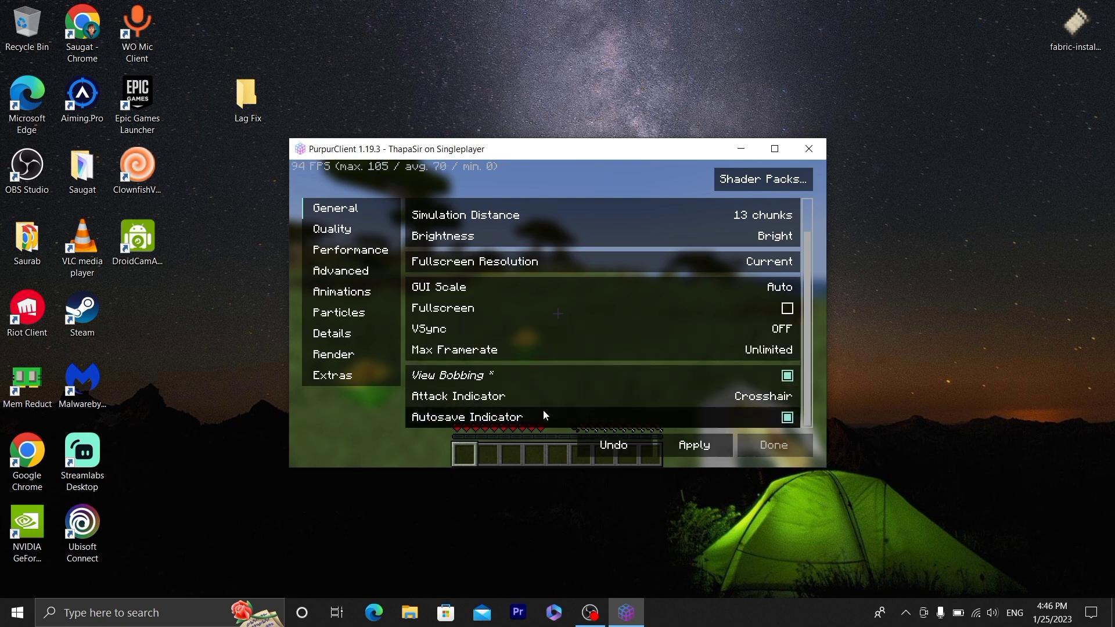
Examine the Quality, Performance and Advanced video settings, including biome blend, culling options, chunk memory allocator and CPU render-ahead limit
left_click(335, 234)
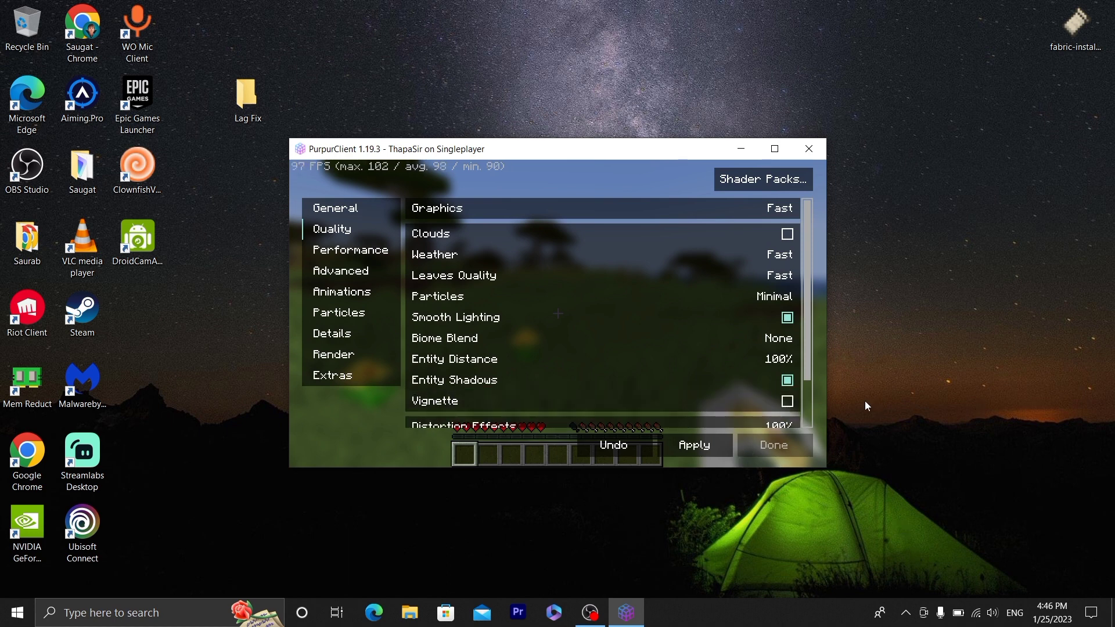
scroll(716, 363, "down", 1)
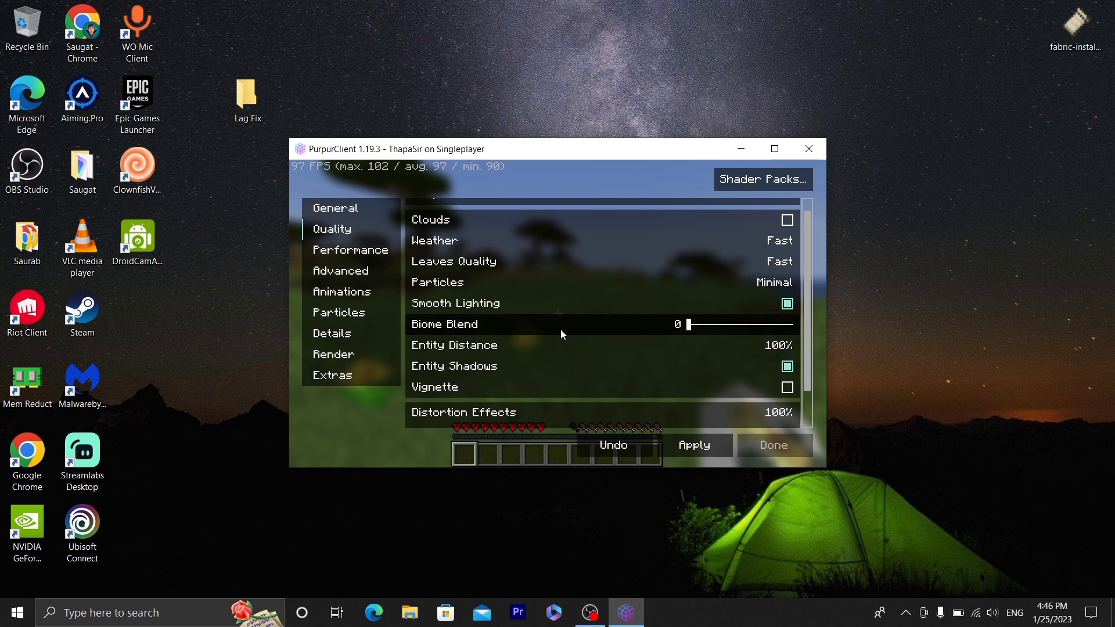
left_click(356, 253)
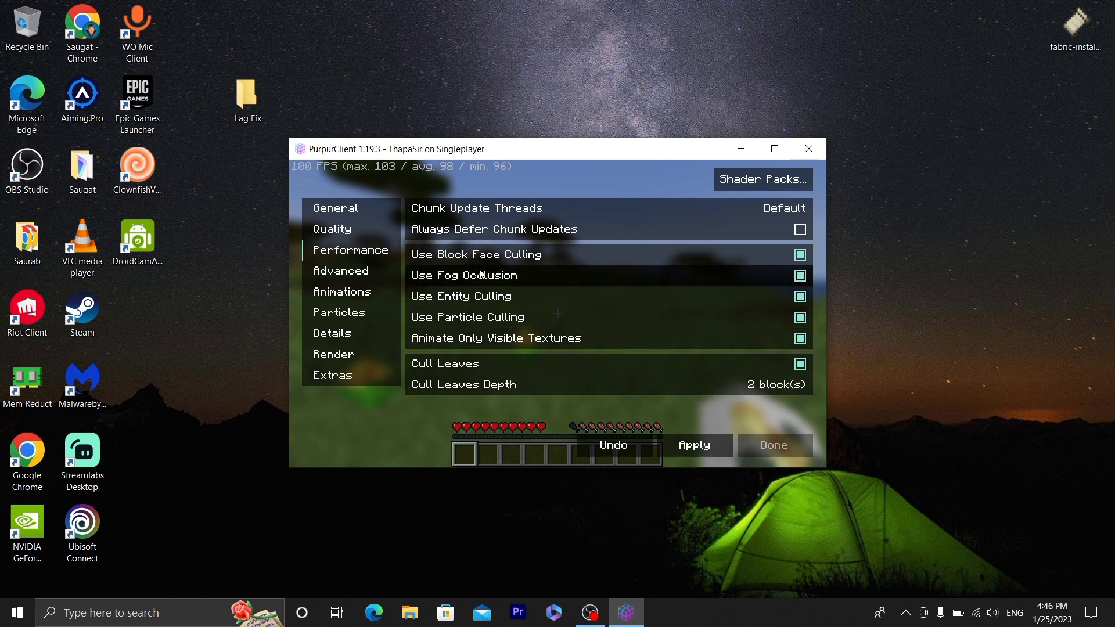
left_click(328, 278)
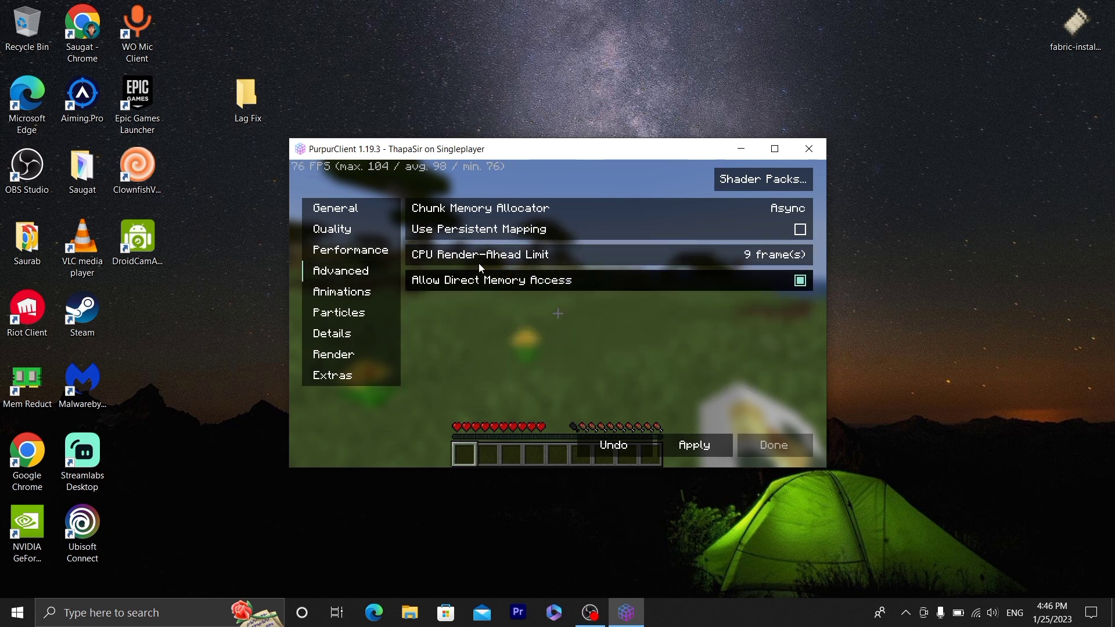
mouse_move(592, 260)
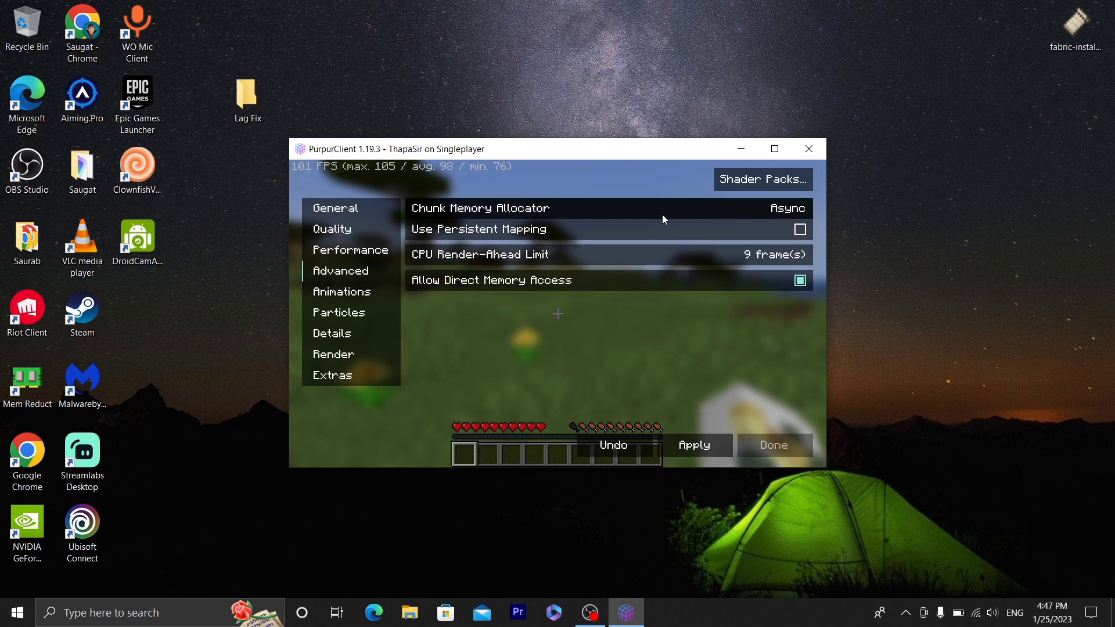
Examine the Animations, Particles, Details, Extras and Render video settings
left_click(344, 293)
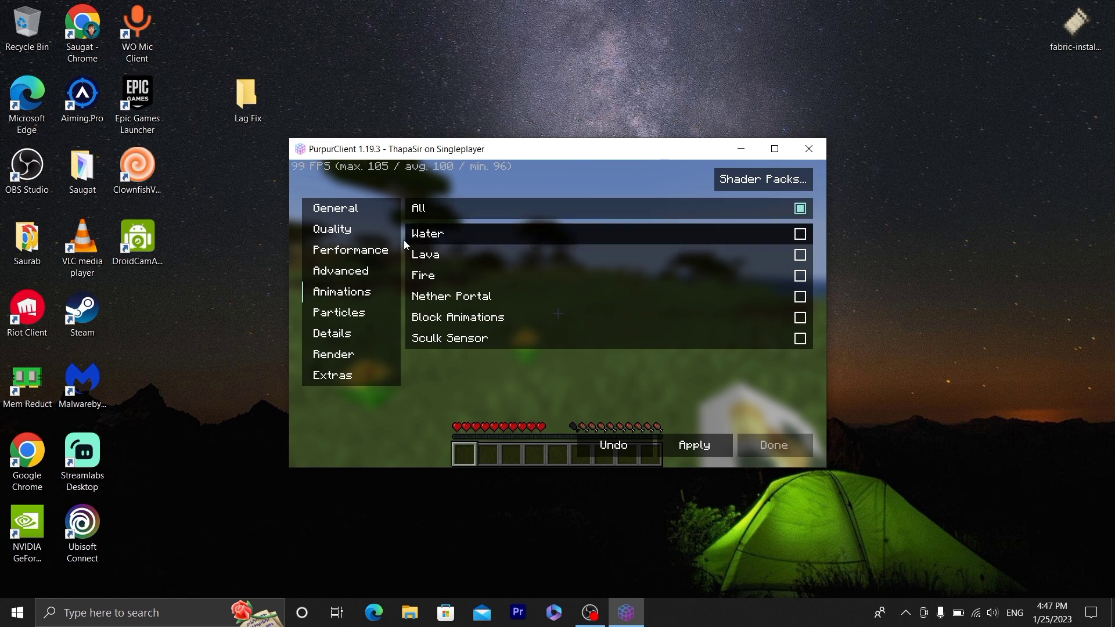
mouse_move(623, 235)
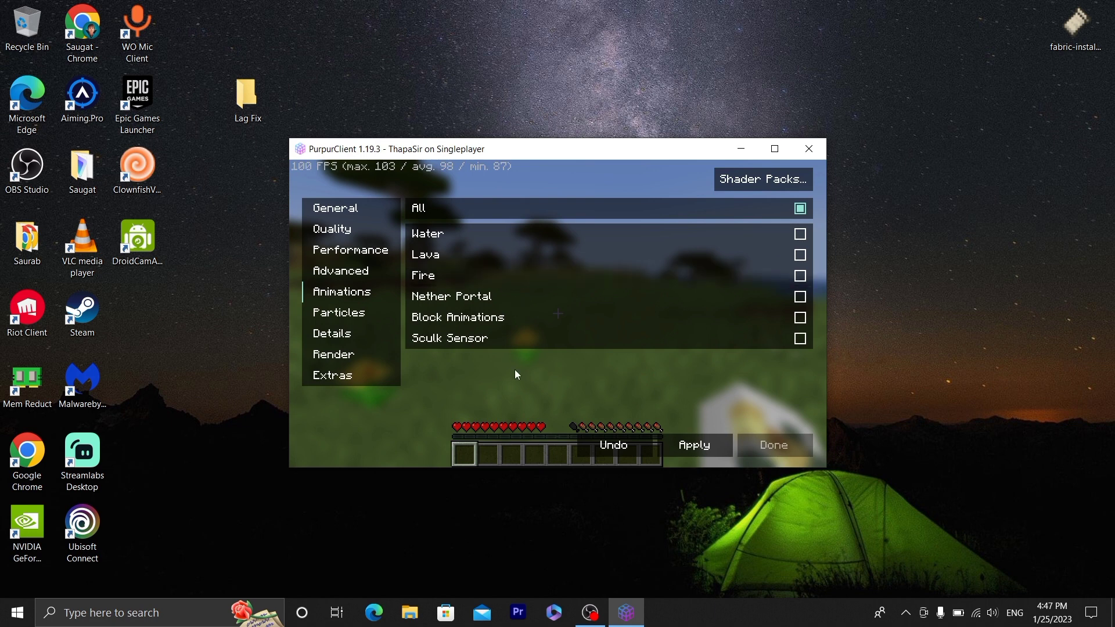
left_click(351, 316)
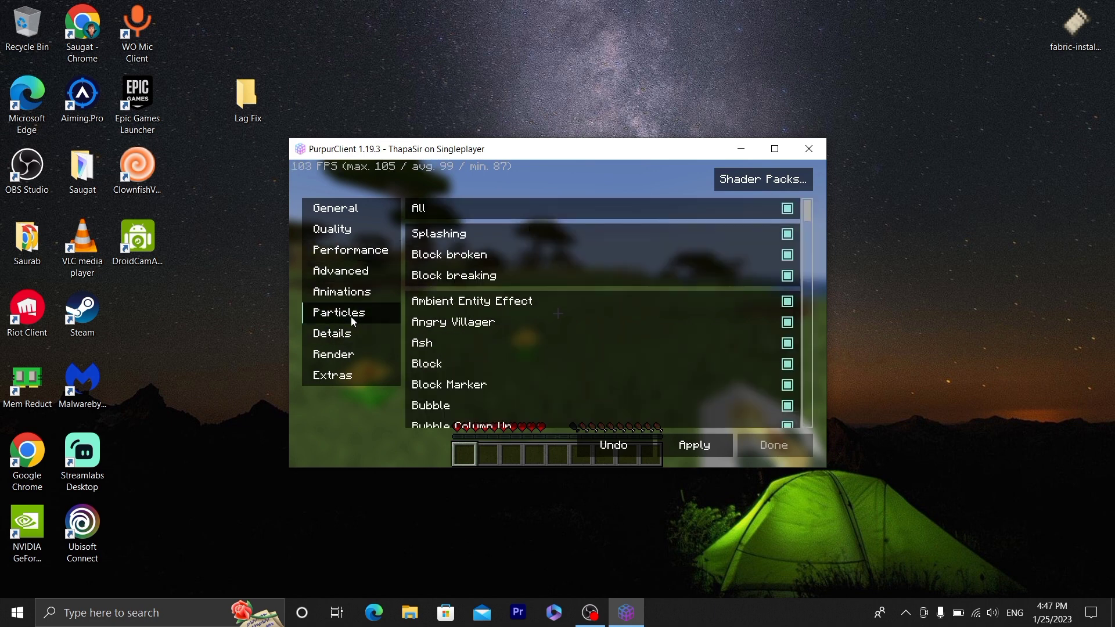
scroll(550, 302, "down", 1)
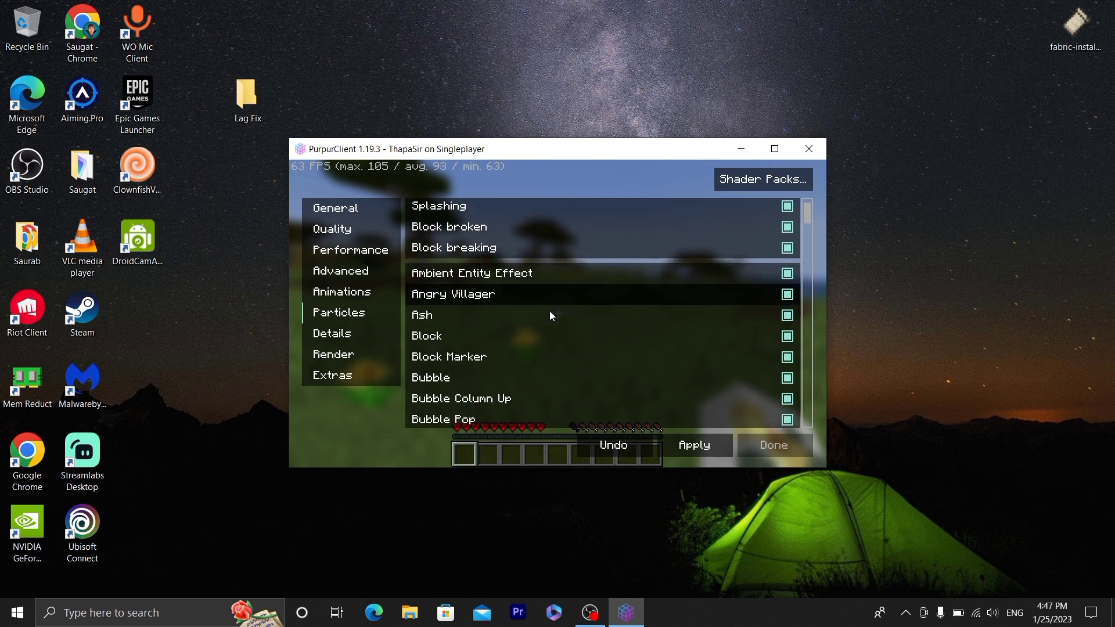
left_click(358, 337)
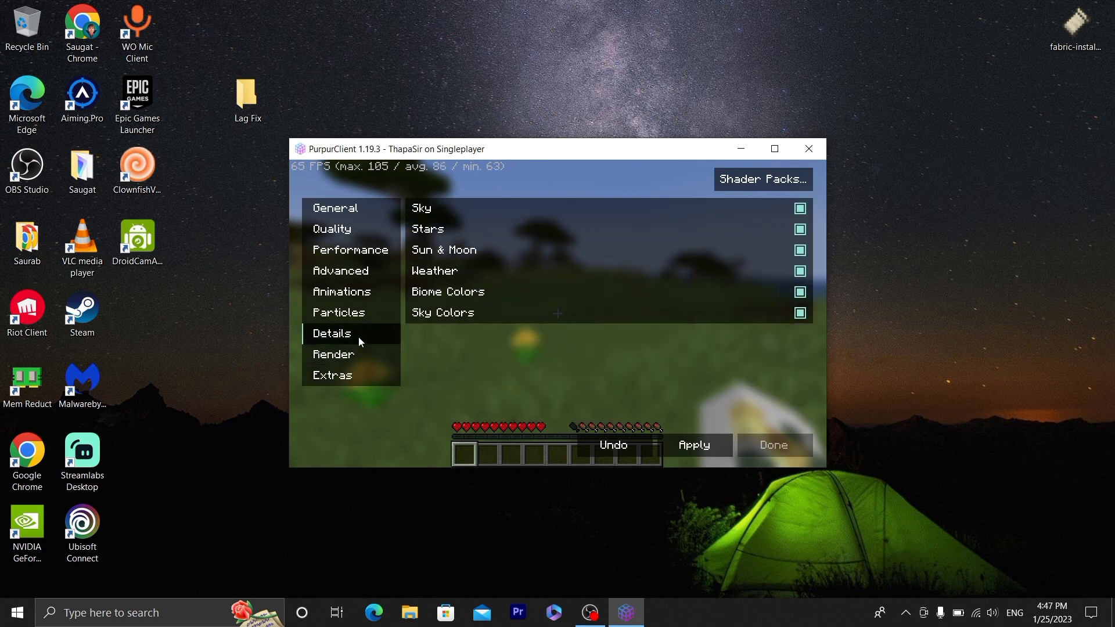
left_click(329, 377)
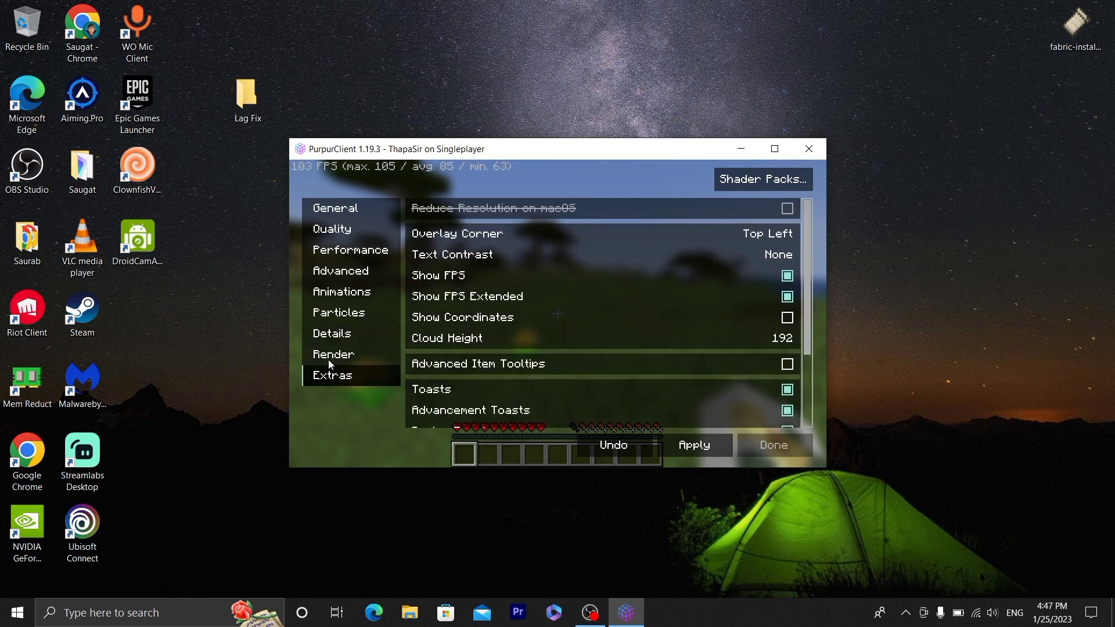
left_click(329, 357)
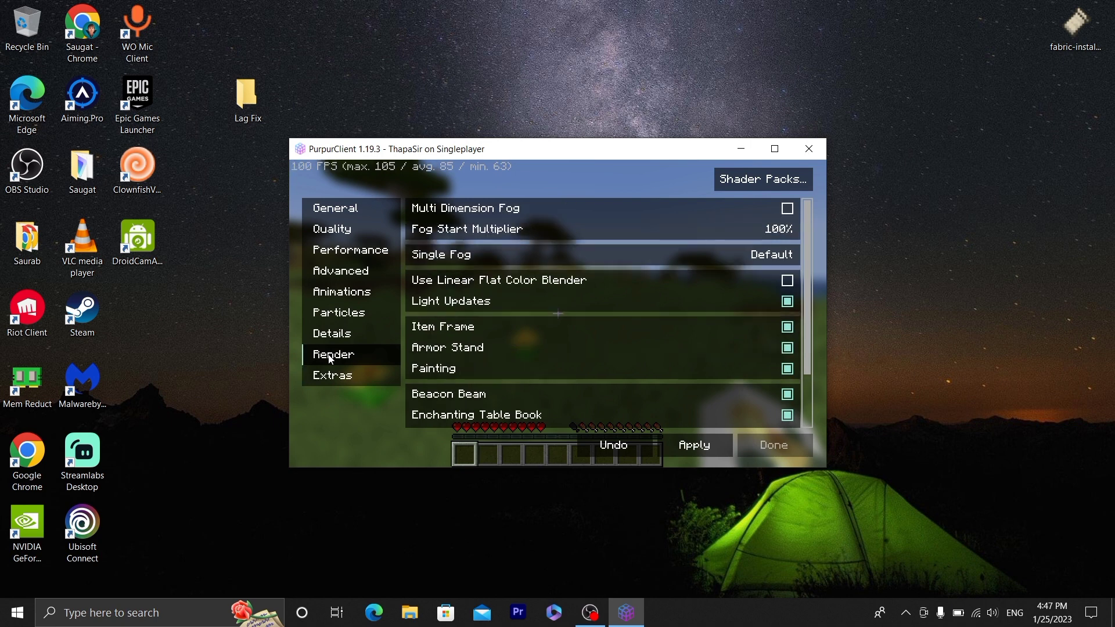
Apply the pending video settings change, leave the options and return to the game
left_click(675, 446)
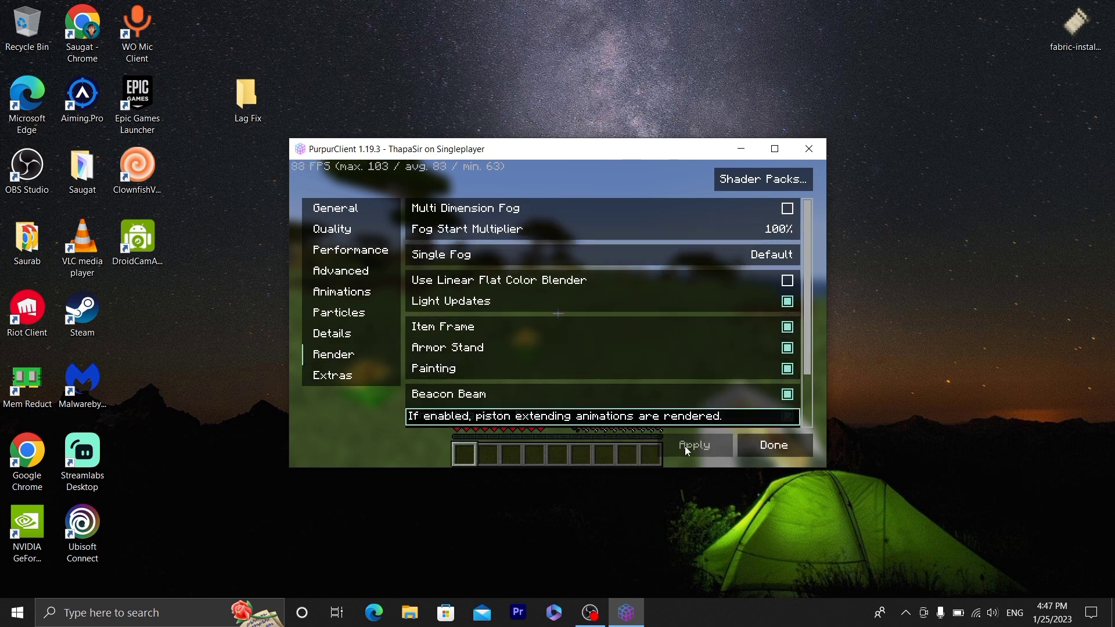
left_click(747, 451)
left_click(630, 420)
left_click(534, 244)
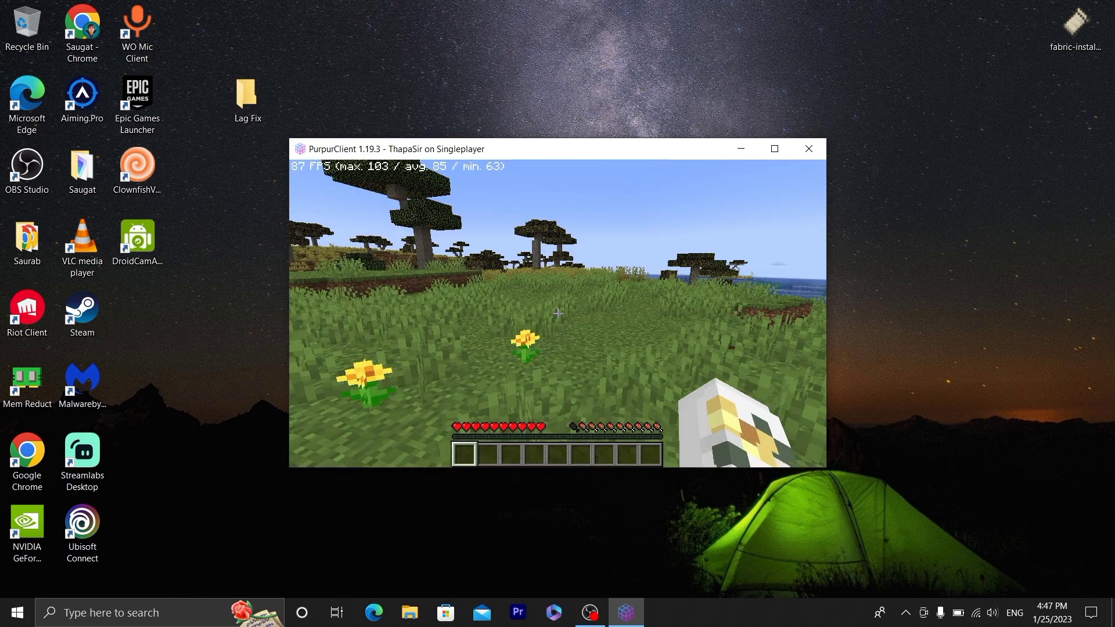
Walk around the grassland near the trees and water to check the game's smoothness and the FPS counter
key("w")
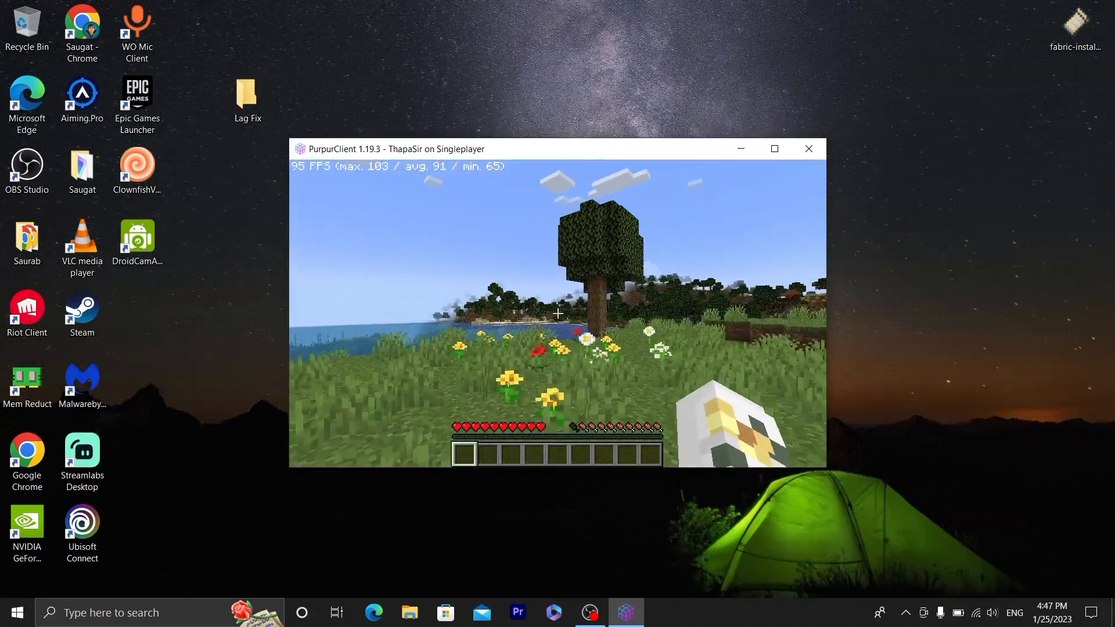
key("w")
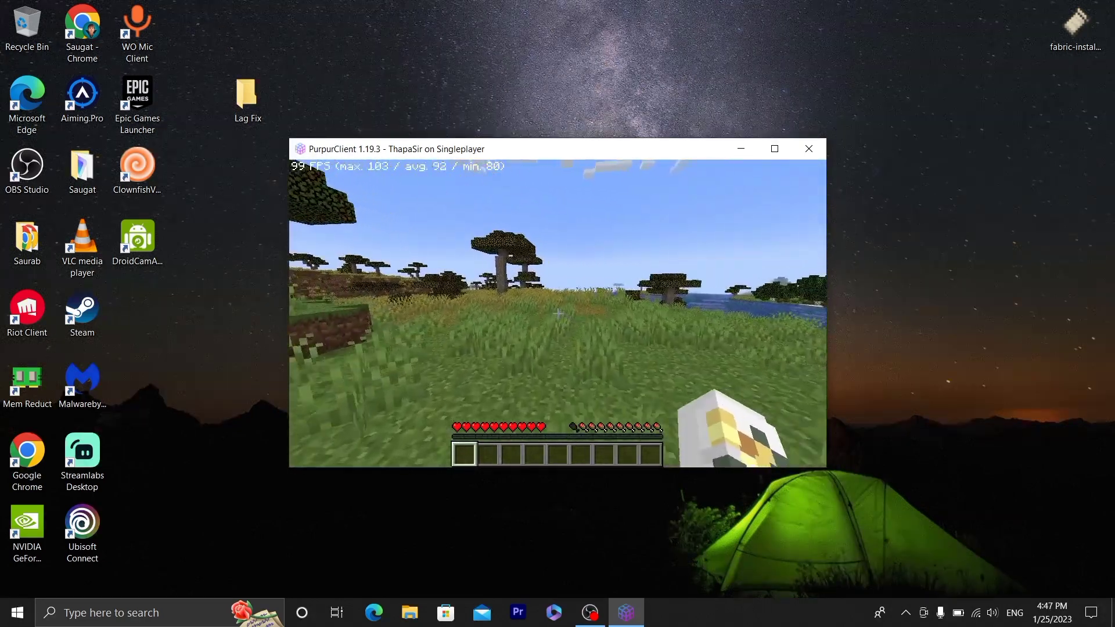
key("w")
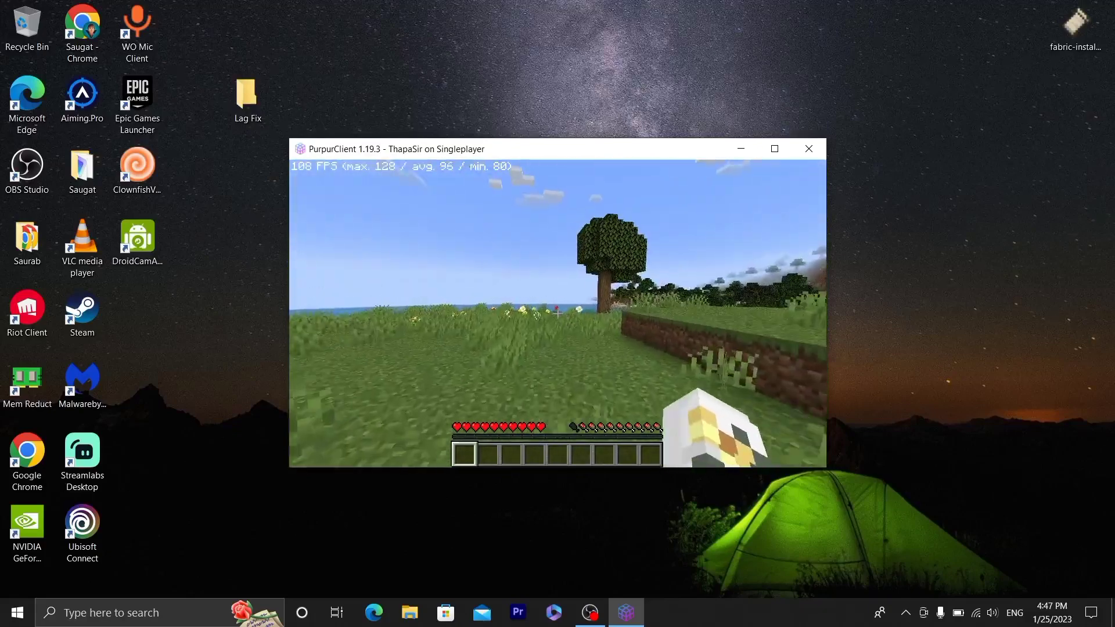
key("w")
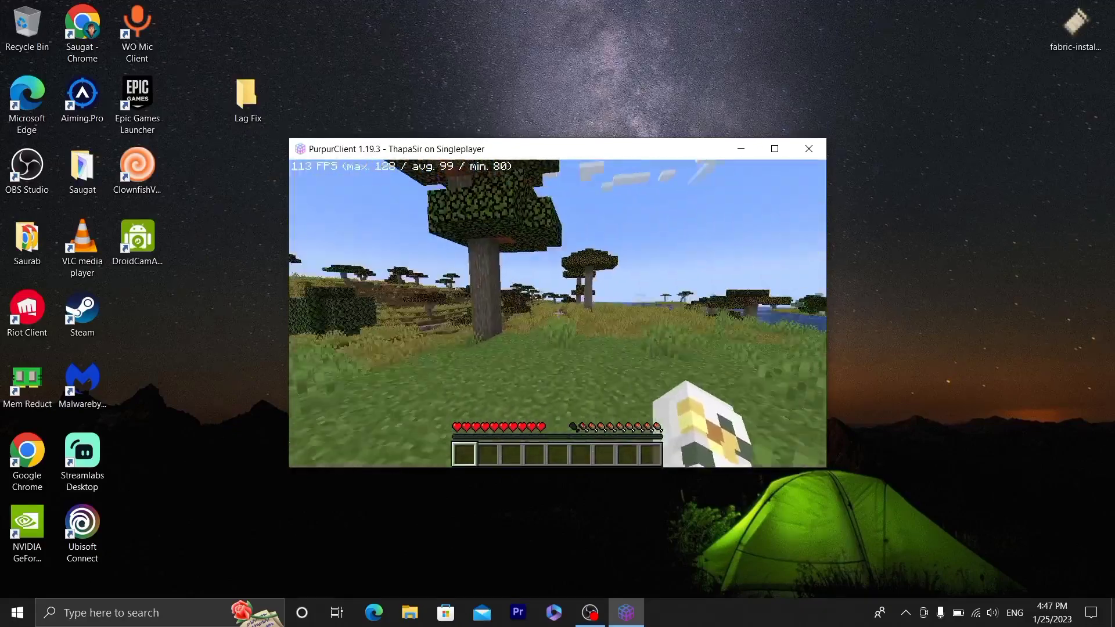
key("w")
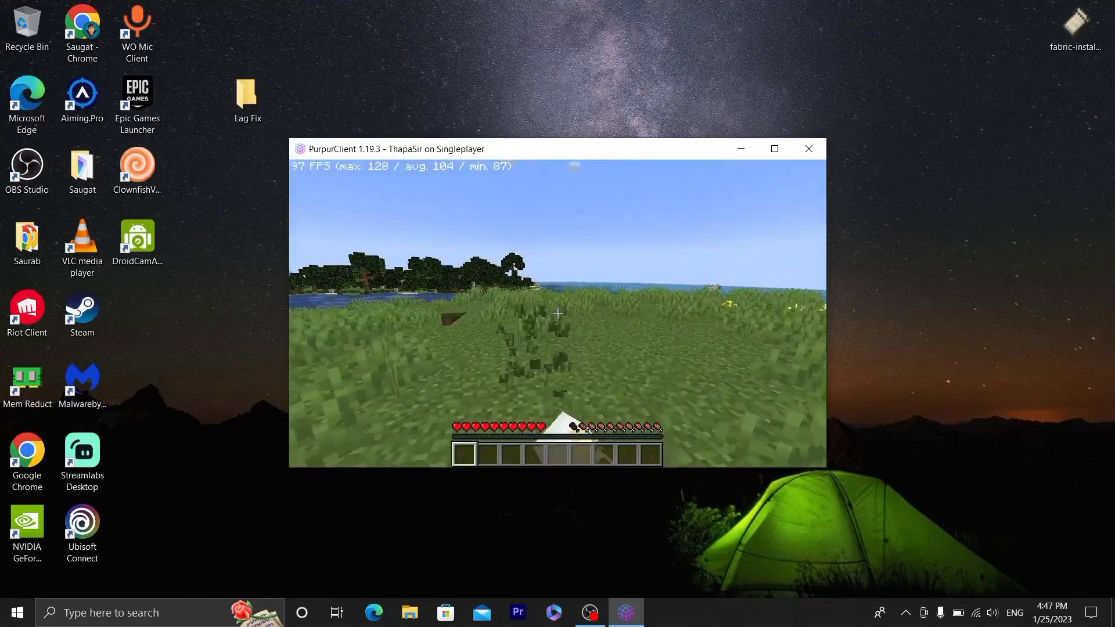
key("w")
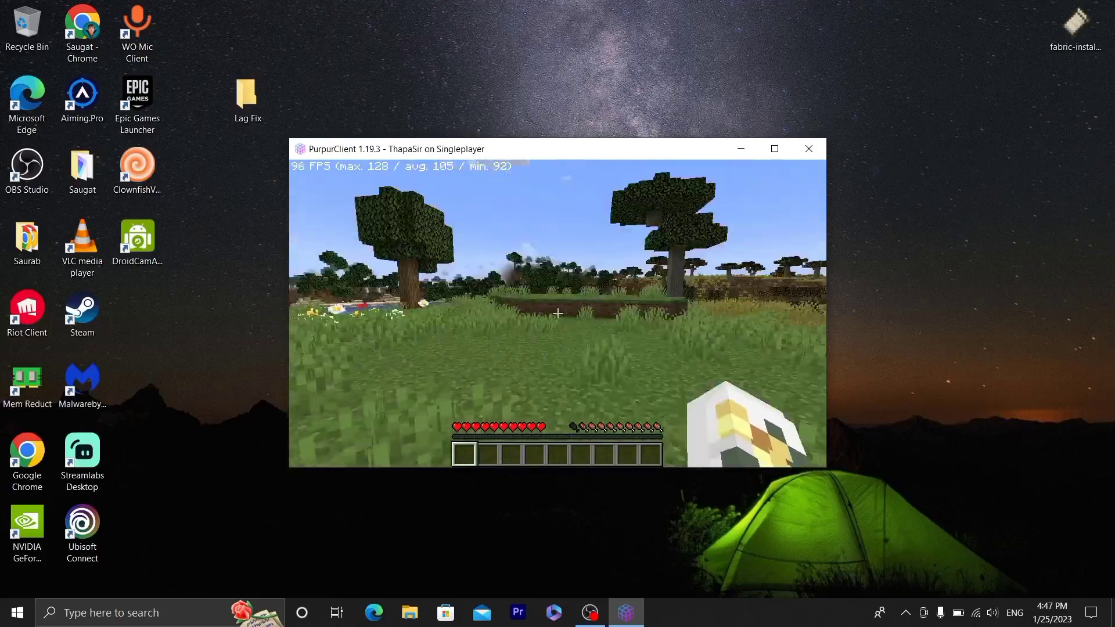
key("w")
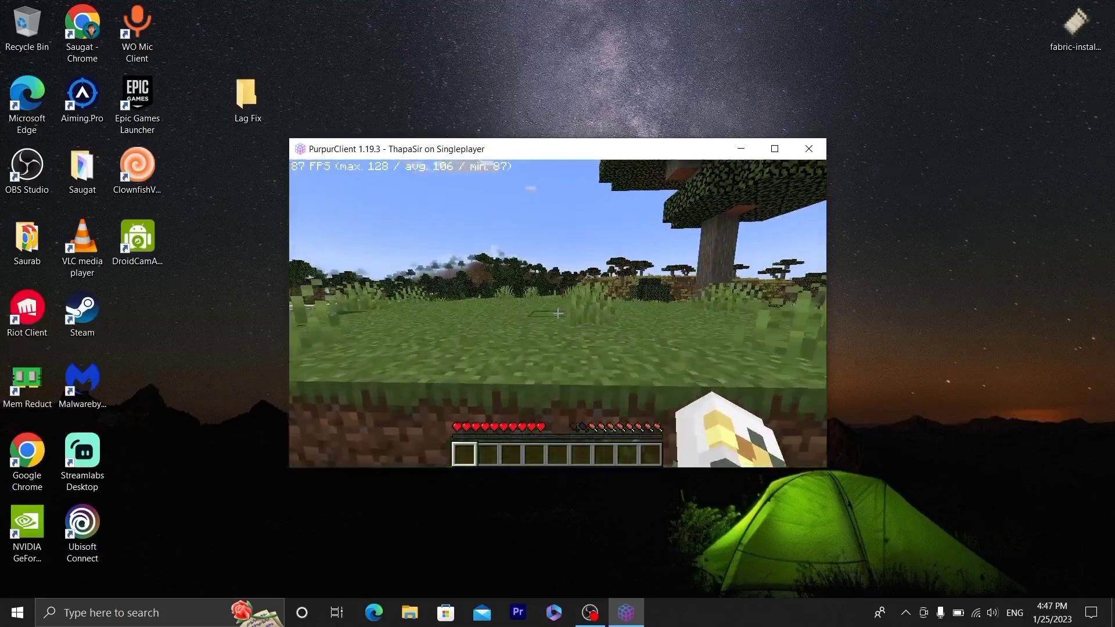
key("w")
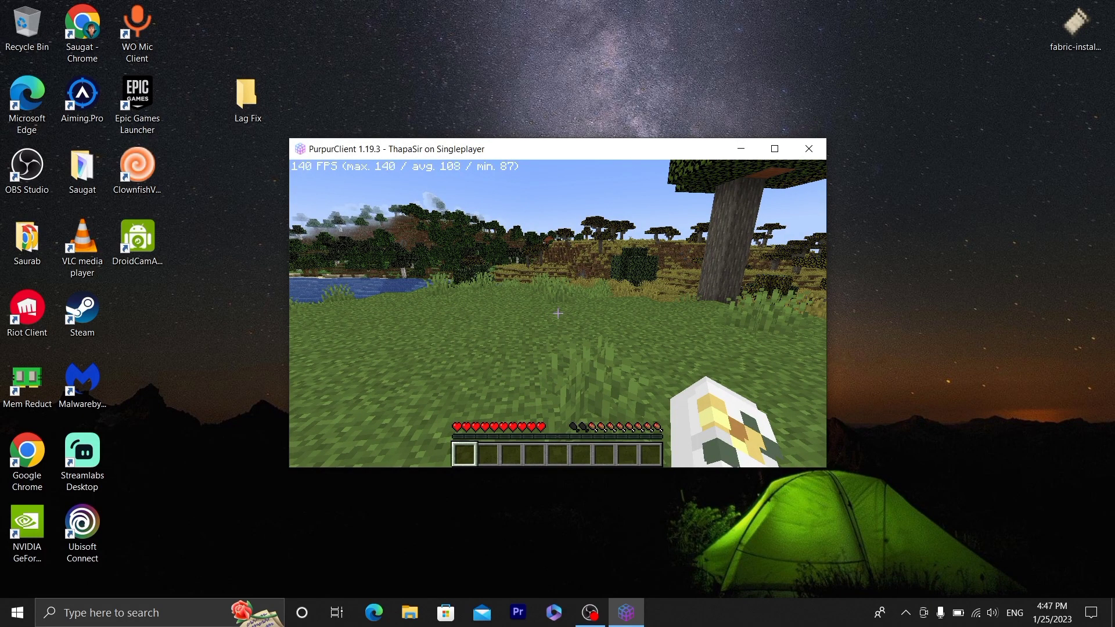
key("w")
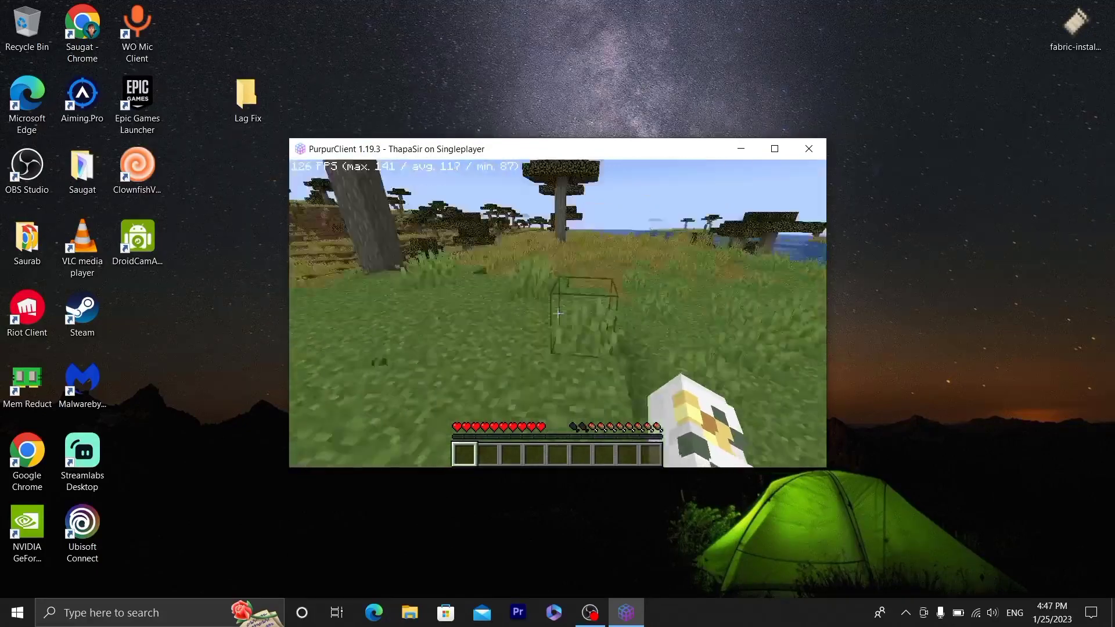
key("w")
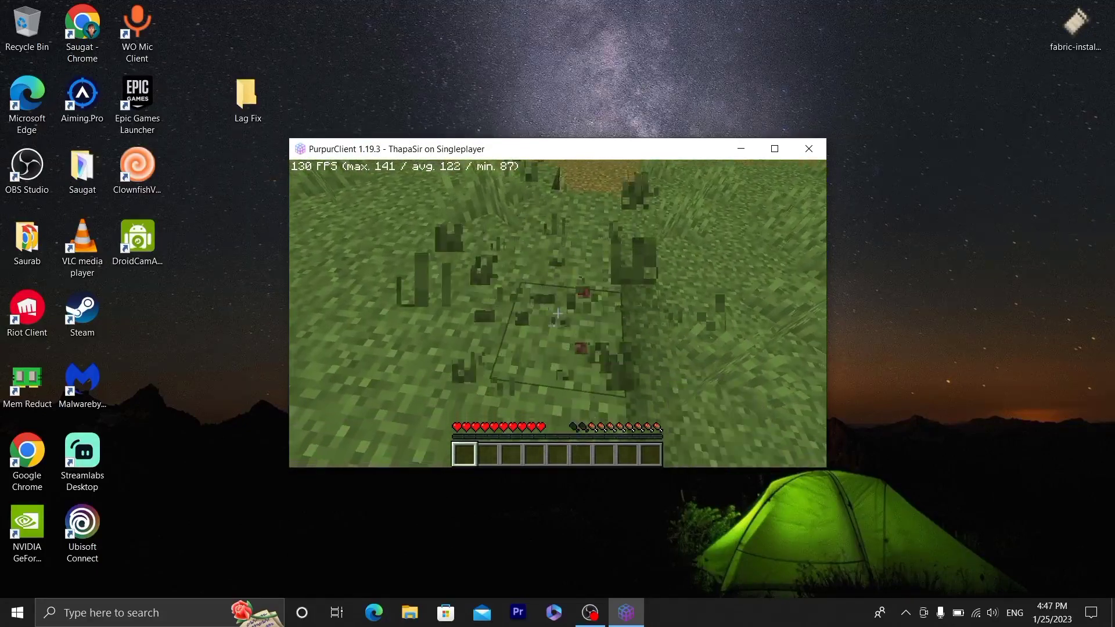
key("w")
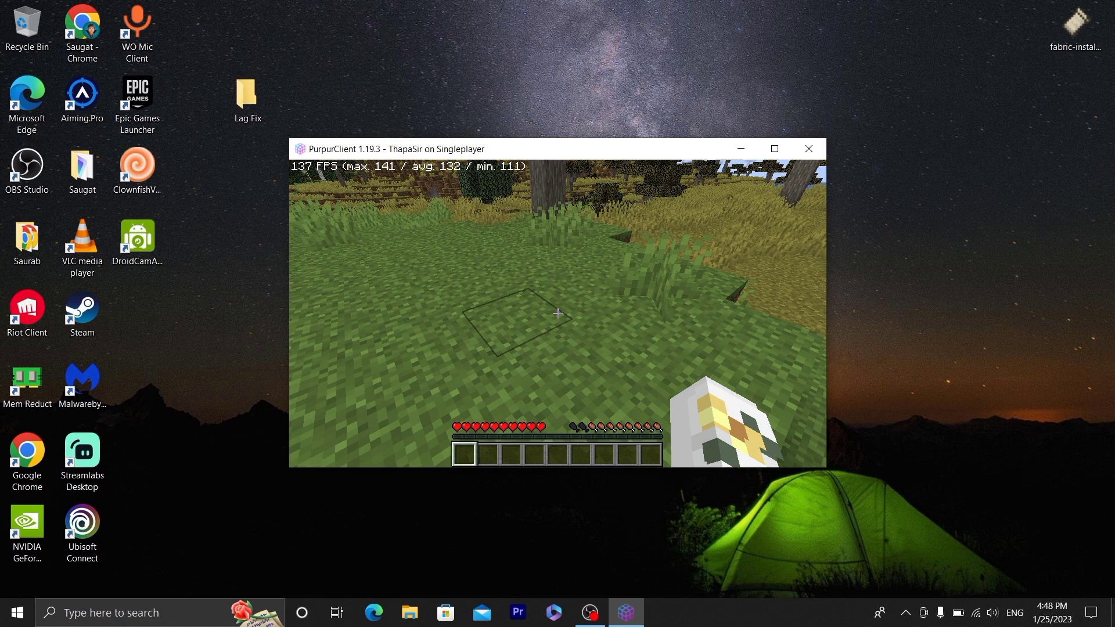
key("w")
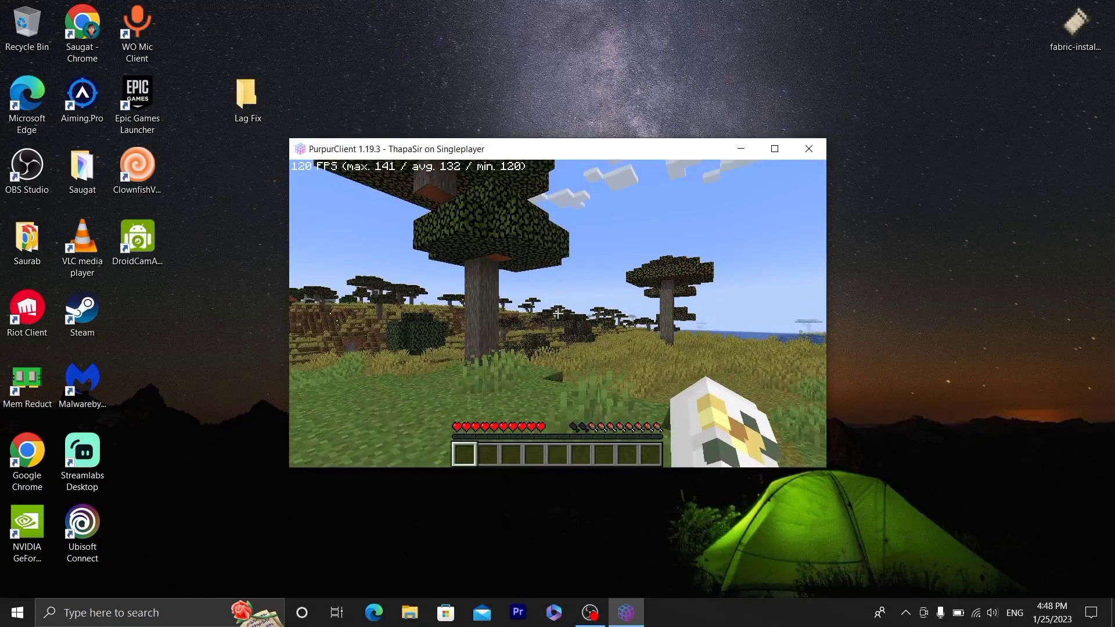
key("w")
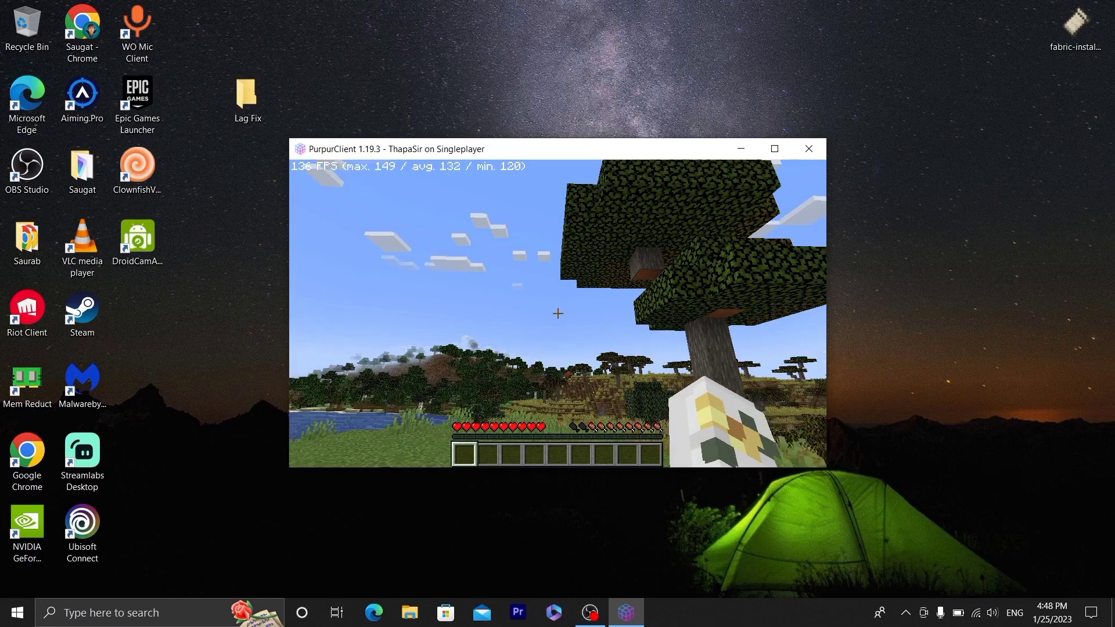